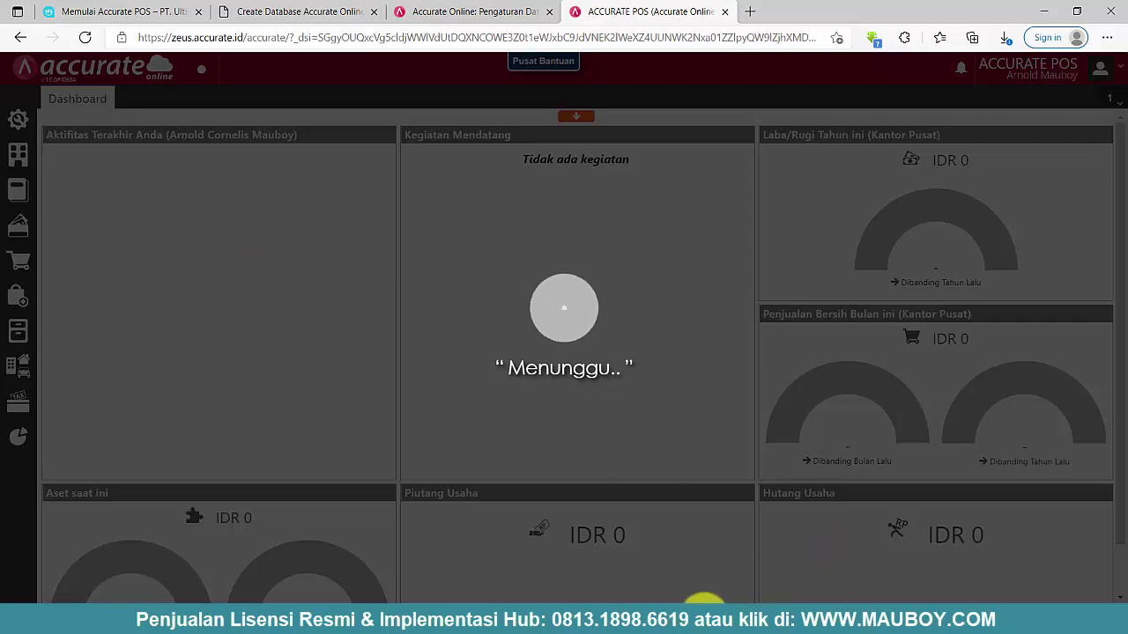
# - Save and close the "05. Daftar Barang - Merch Inventory" workbook, and close the remaining Excel window
pyautogui.moveTo(705, 602)
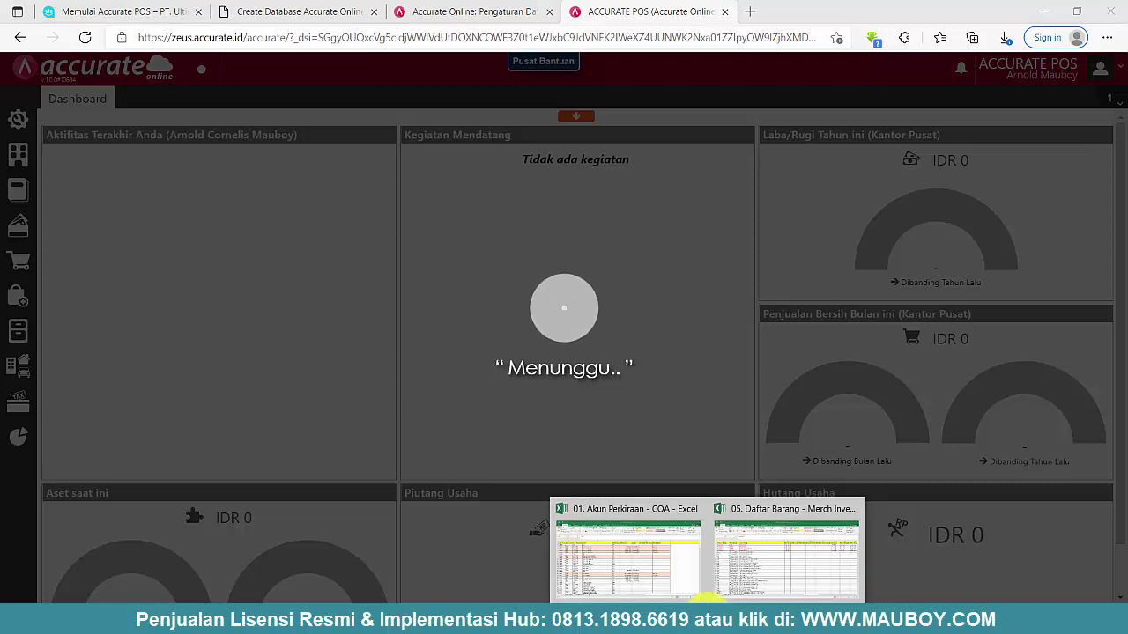
pyautogui.click(746, 511)
pyautogui.click(1109, 17)
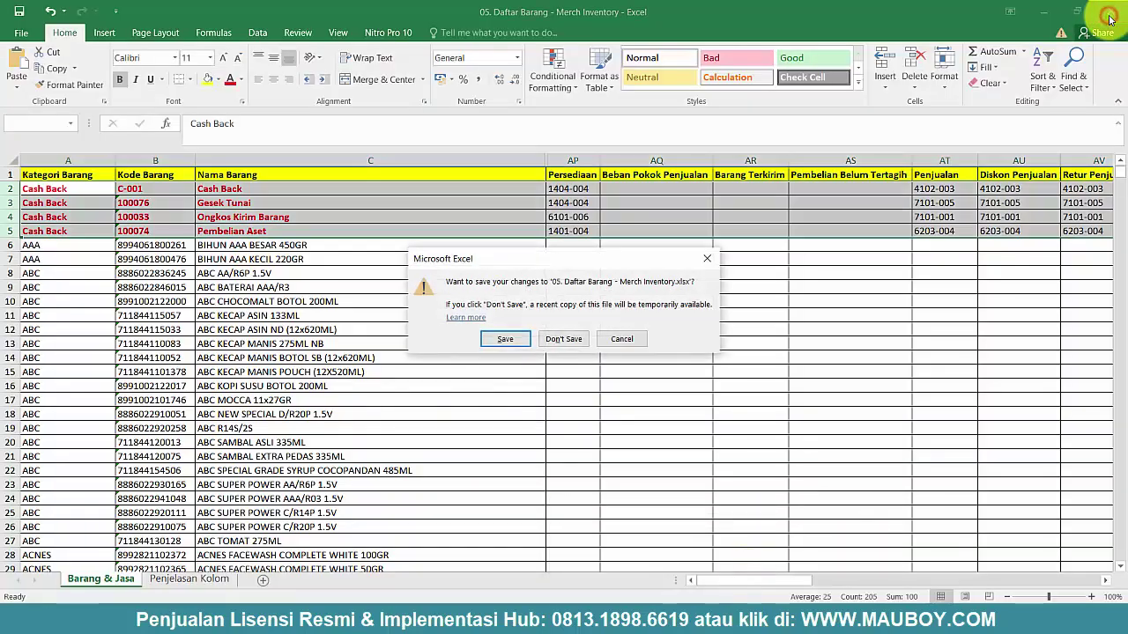
pyautogui.click(505, 342)
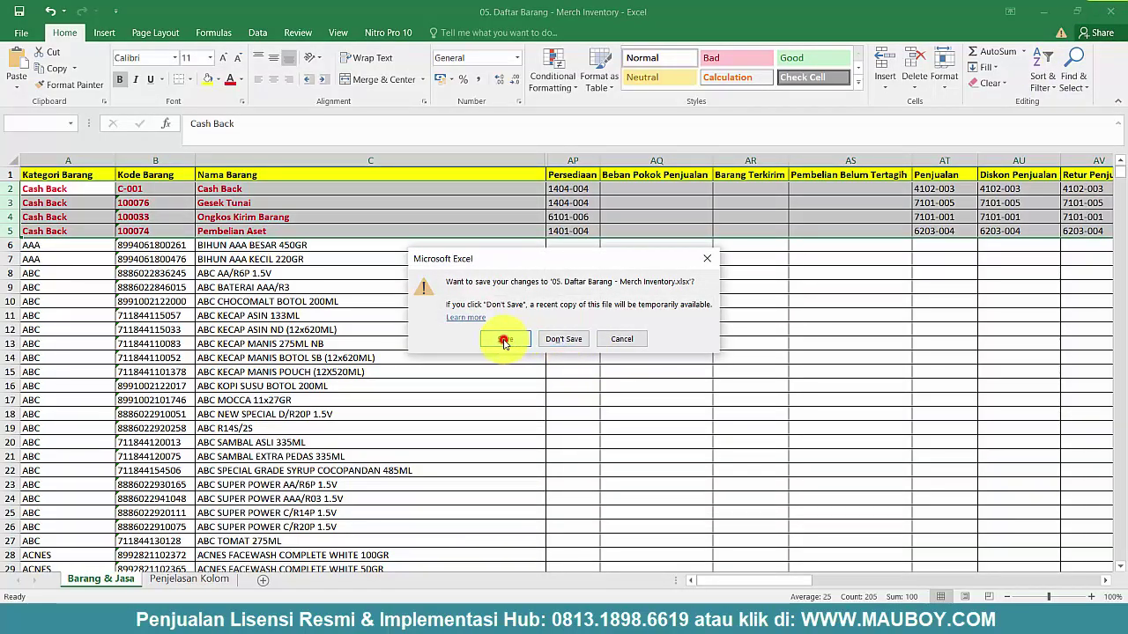
pyautogui.click(1113, 17)
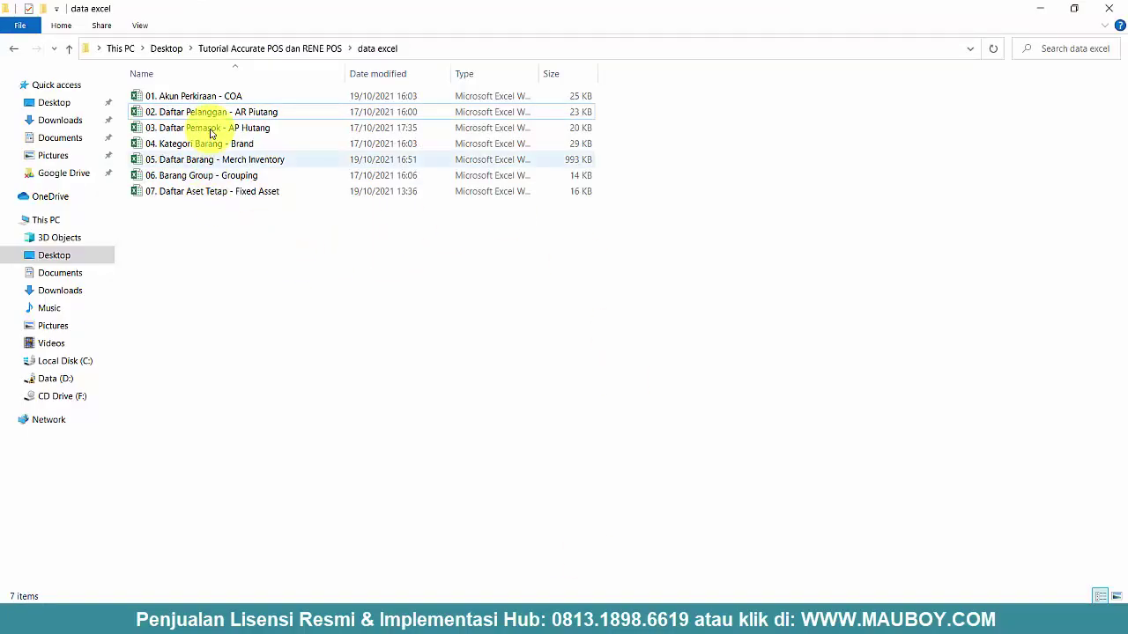
# - Open the "02. Daftar Pelanggan - AR Piutang" workbook from the "data excel" folder
pyautogui.click(210, 129)
pyautogui.click(220, 113)
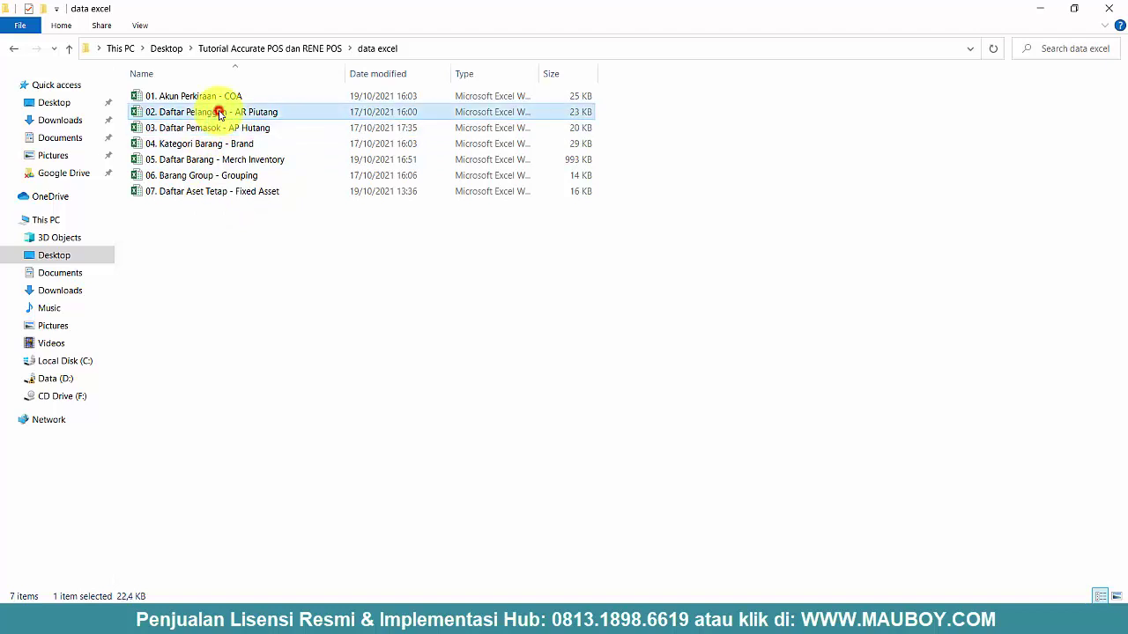
pyautogui.click(204, 115)
pyautogui.doubleClick(204, 113)
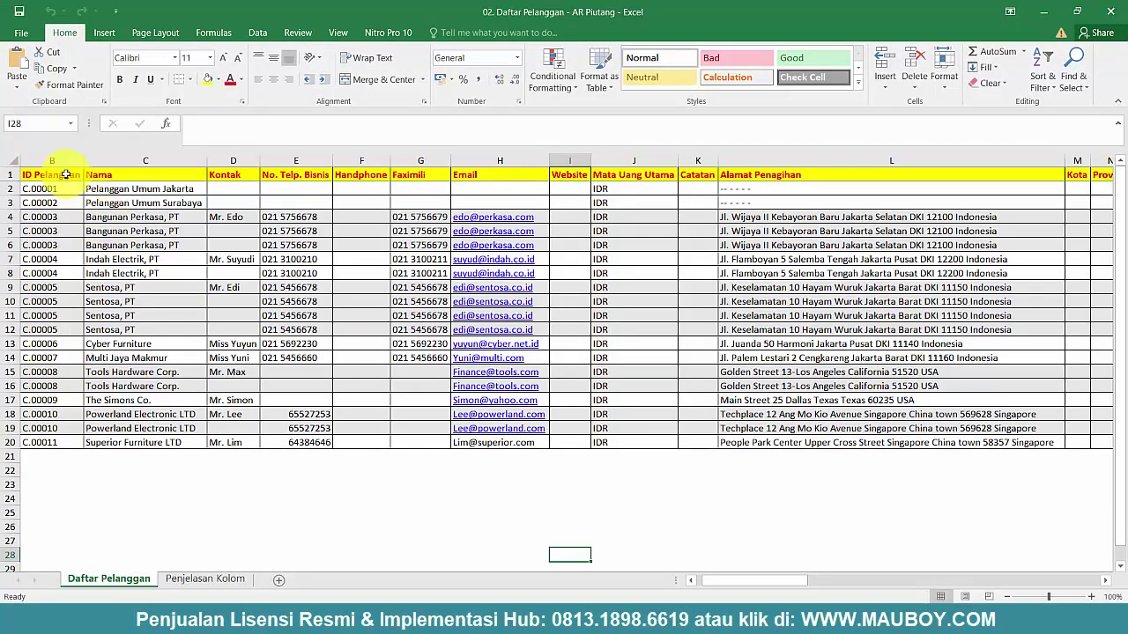
# - Examine the customer identity and contact columns in the Daftar Pelanggan sheet, from Kategori through Handphone
pyautogui.click(52, 161)
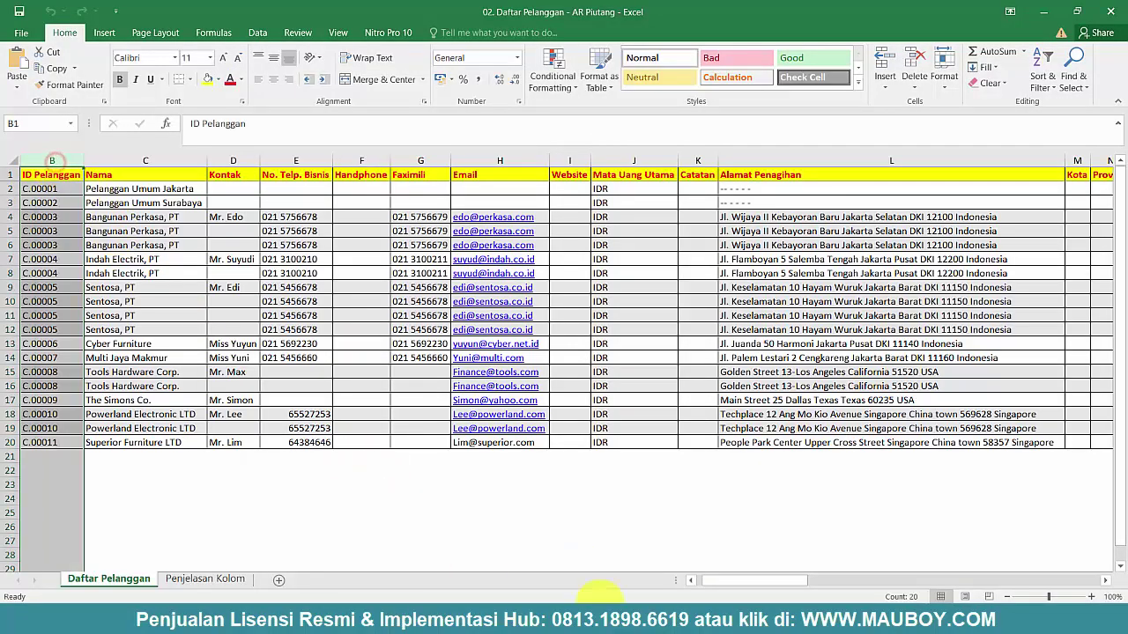
pyautogui.moveTo(754, 583); pyautogui.dragTo(727, 588)
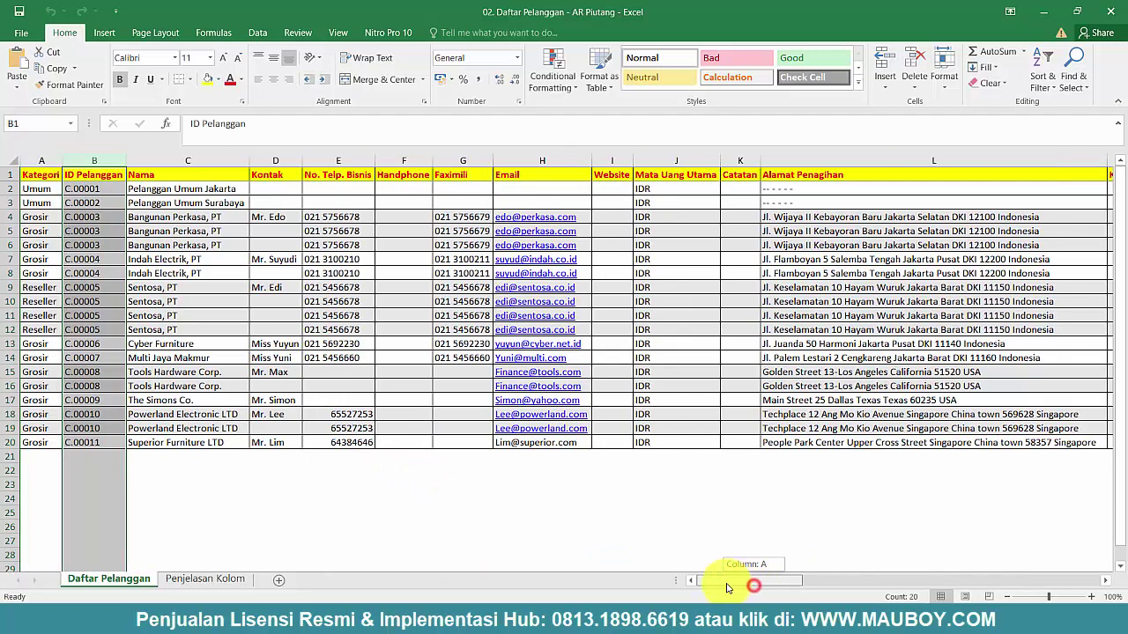
pyautogui.click(42, 160)
pyautogui.click(95, 161)
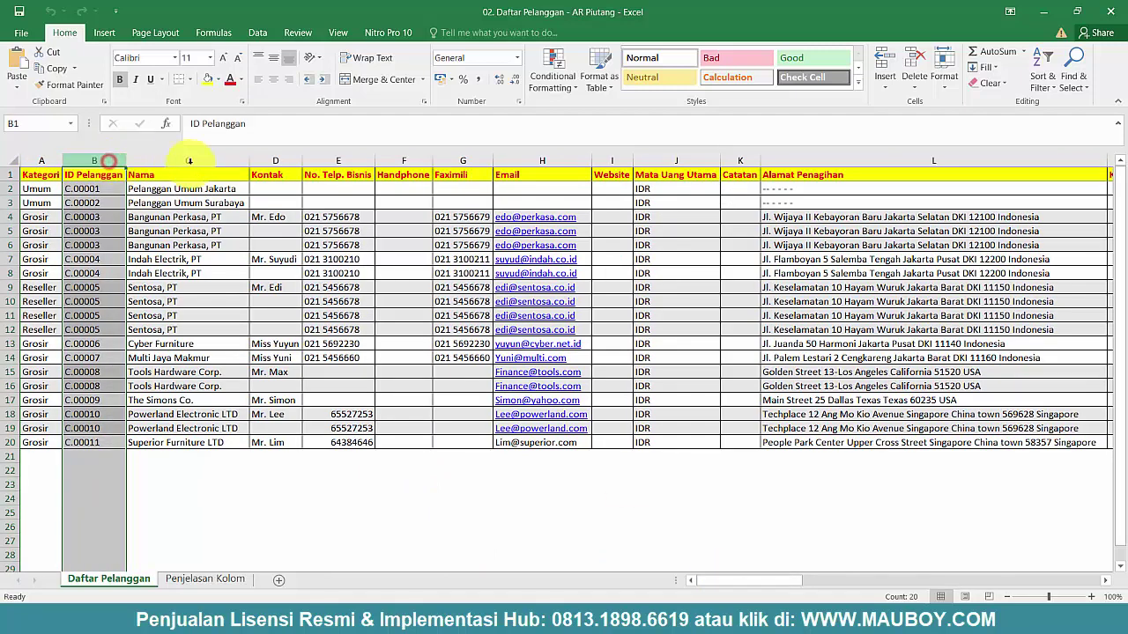
pyautogui.click(188, 160)
pyautogui.click(264, 162)
pyautogui.click(333, 161)
pyautogui.click(403, 162)
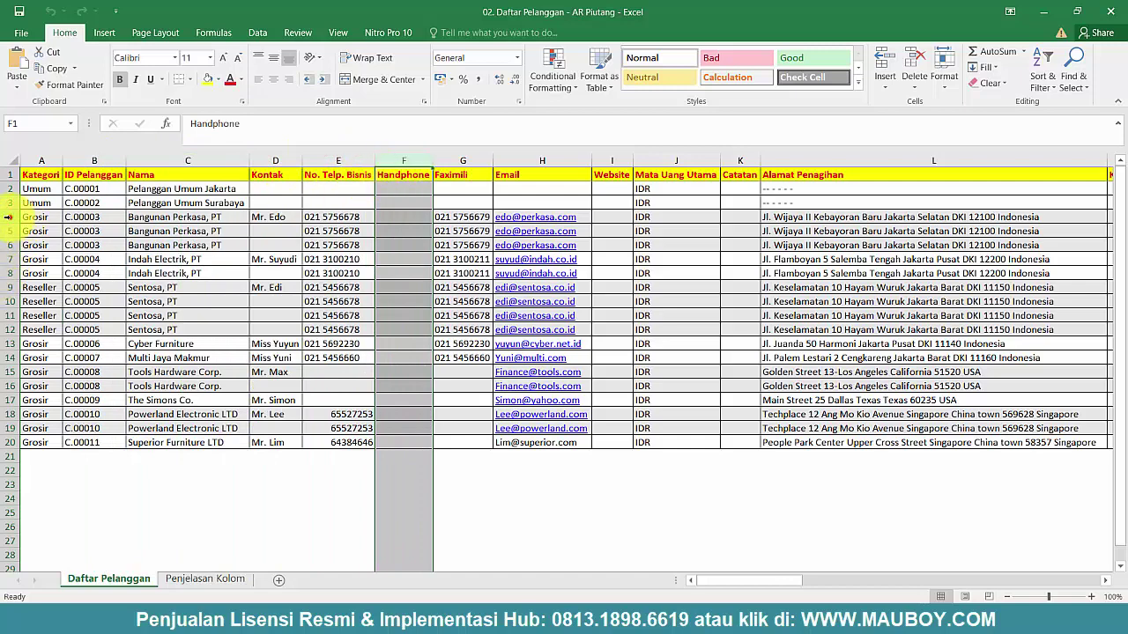
# - Examine the Bangunan Perkasa, PT rows with their opening balances, balance dates, currency, invoice numbers, branches and payment terms
pyautogui.moveTo(8, 217); pyautogui.dragTo(12, 245)
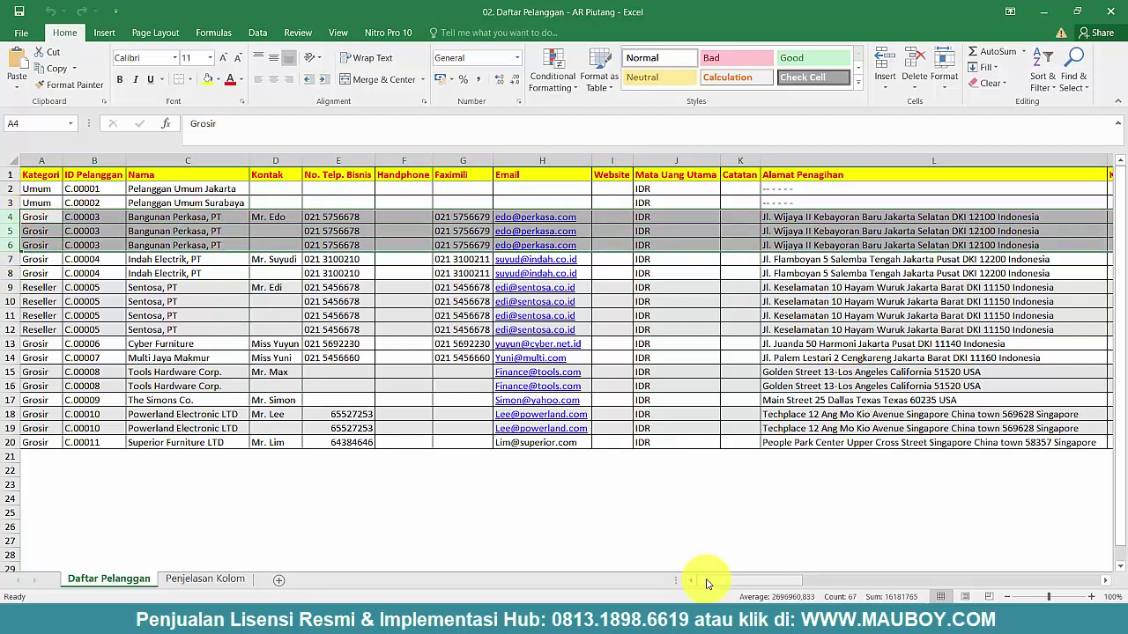
pyautogui.moveTo(707, 583); pyautogui.dragTo(706, 582)
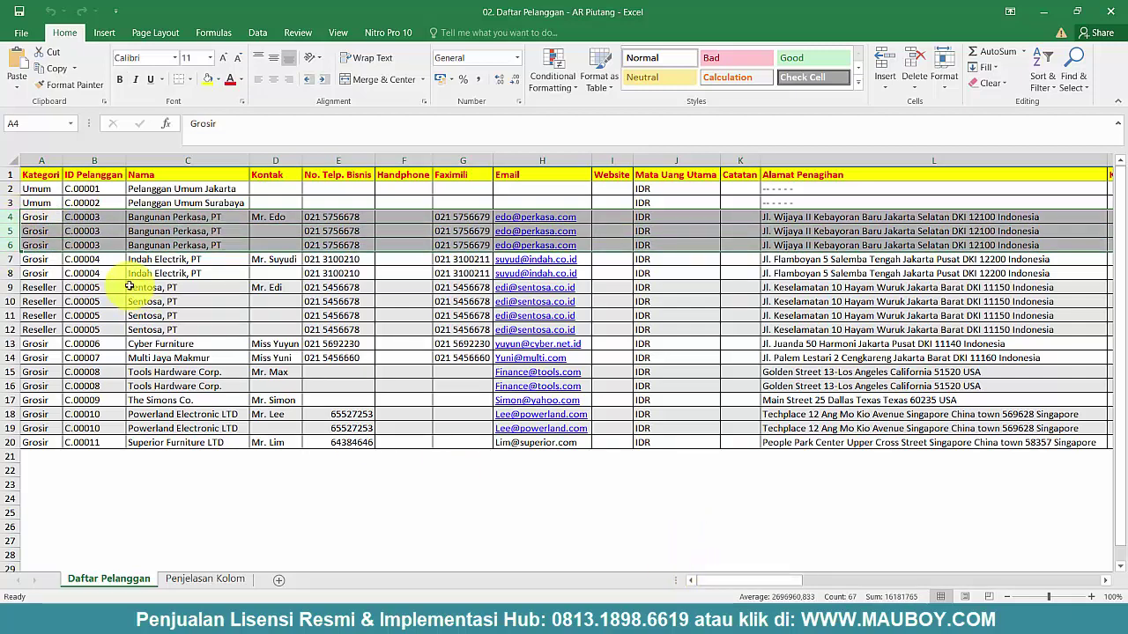
pyautogui.moveTo(14, 217); pyautogui.dragTo(15, 244)
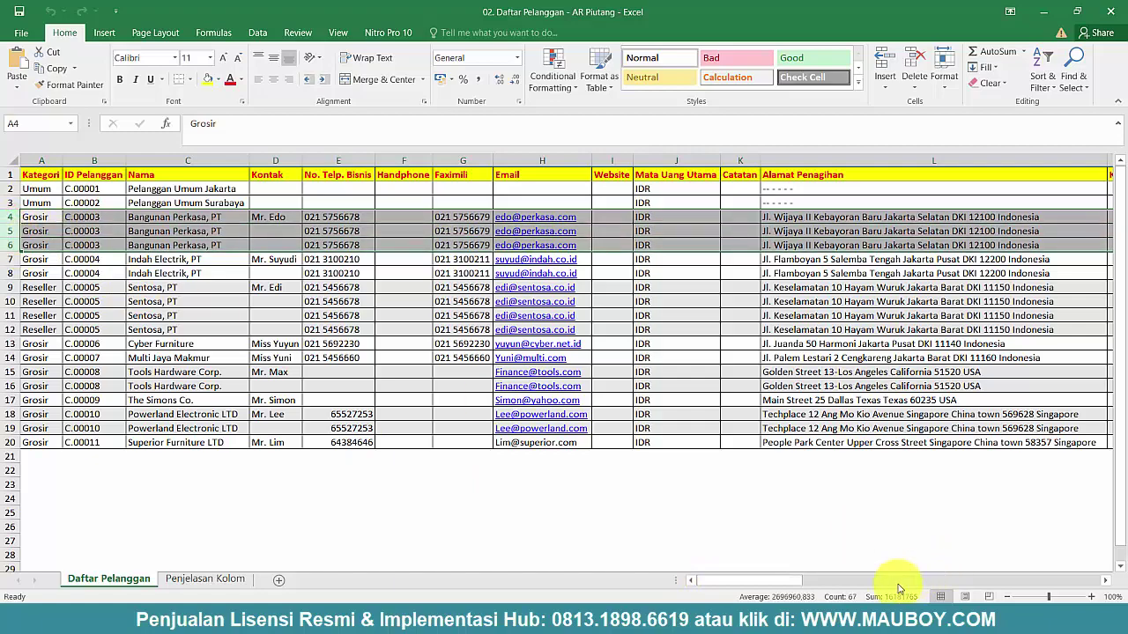
pyautogui.moveTo(745, 582); pyautogui.dragTo(957, 574)
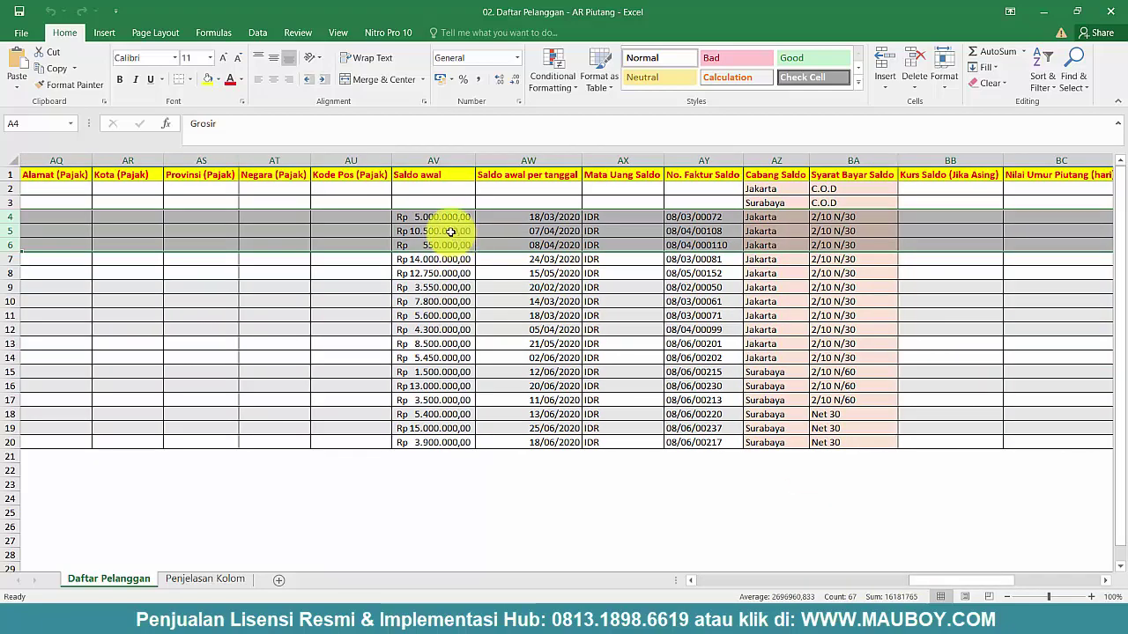
pyautogui.scroll(3, 471, 287)
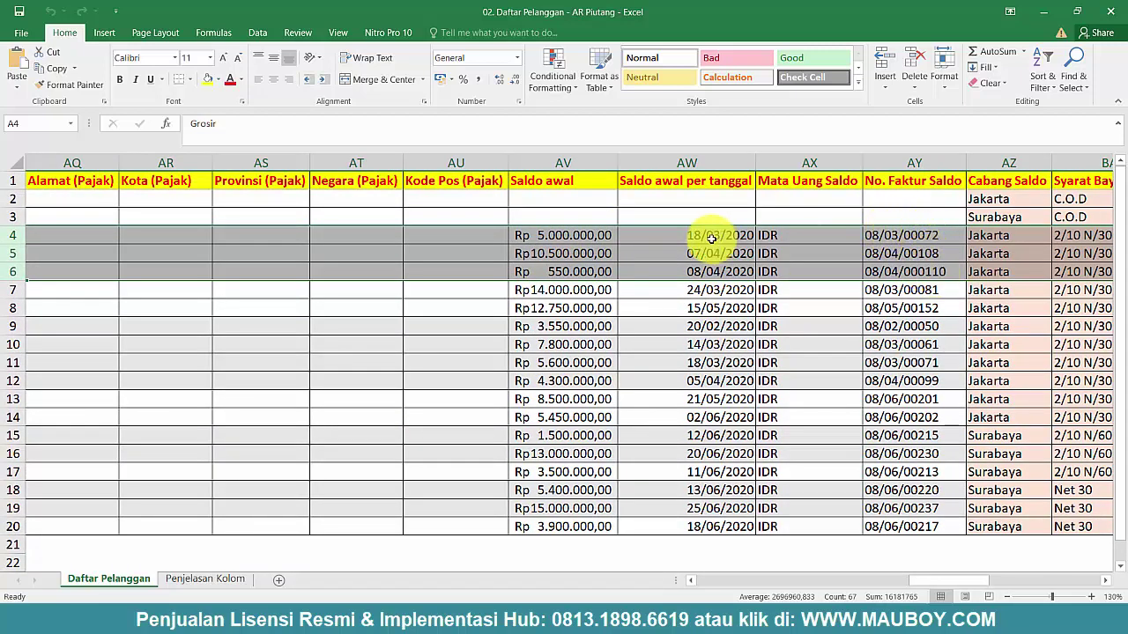
pyautogui.moveTo(702, 235); pyautogui.dragTo(705, 264)
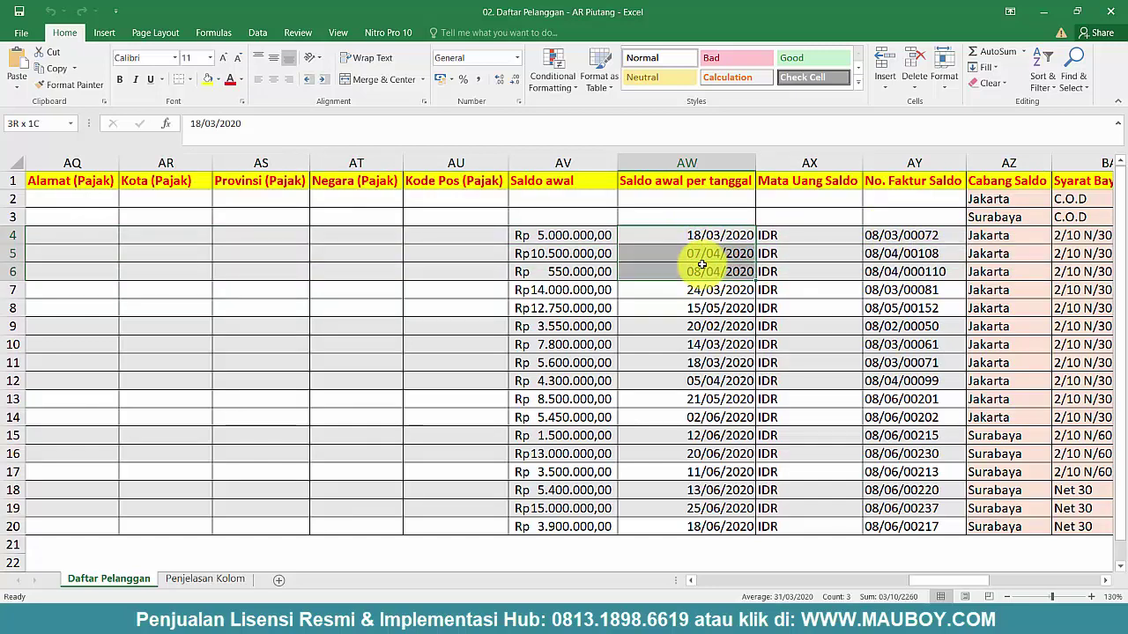
pyautogui.moveTo(576, 231); pyautogui.dragTo(581, 270)
pyautogui.moveTo(562, 233); pyautogui.dragTo(1090, 264)
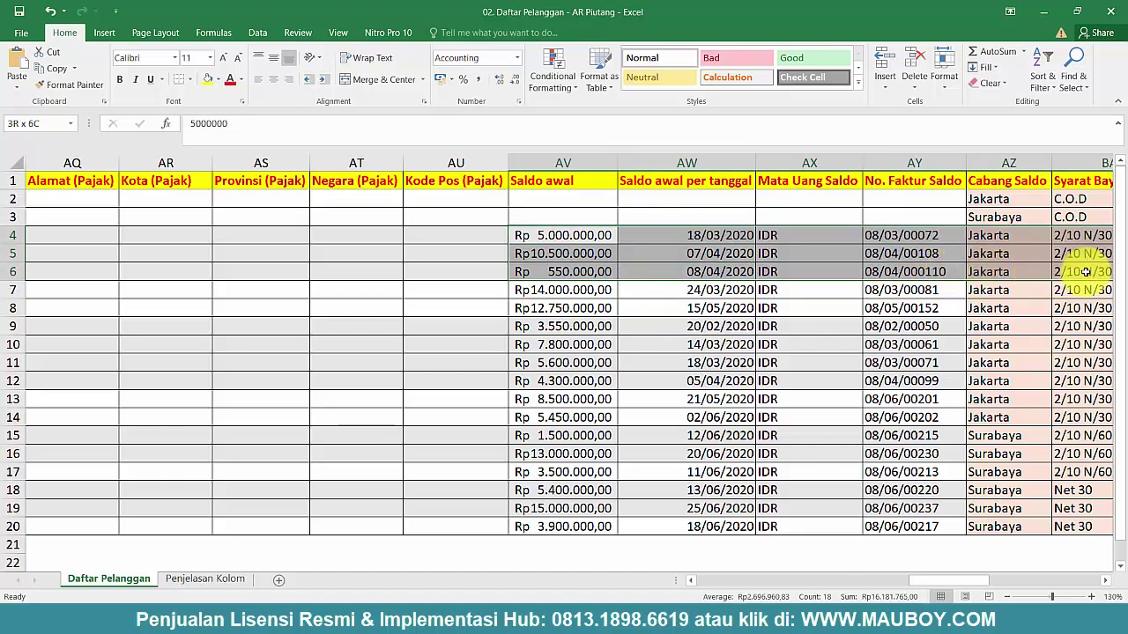
# - Review the Kategori, ID Pelanggan and Nama columns and the branch assignments under Dipakai di Cabang for all customers
pyautogui.moveTo(980, 580); pyautogui.dragTo(739, 584)
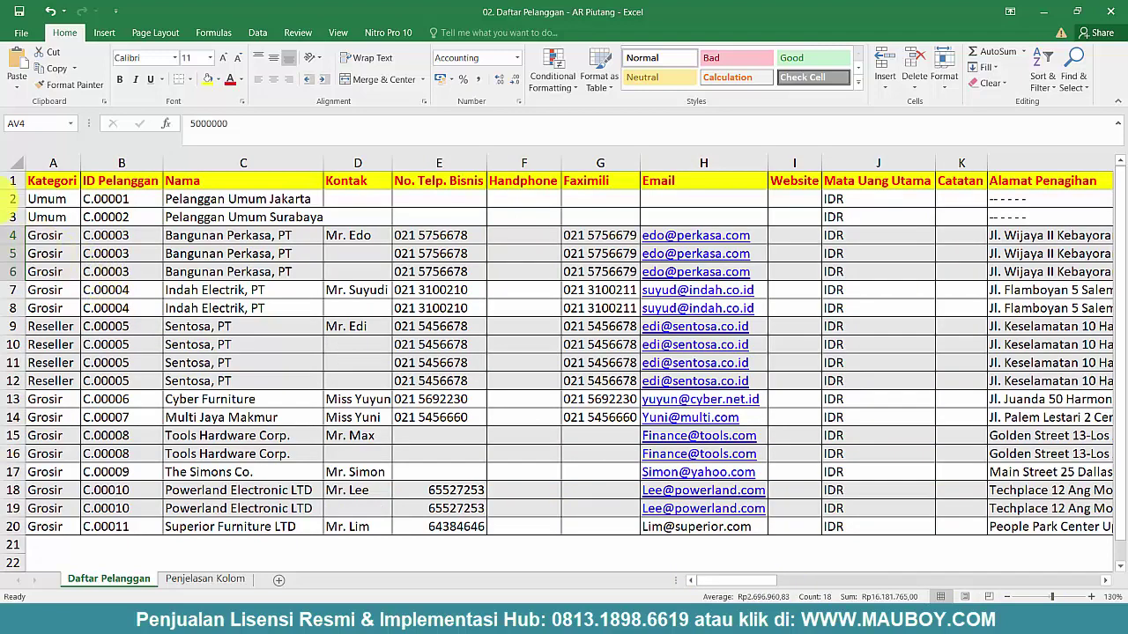
pyautogui.click(51, 159)
pyautogui.click(123, 159)
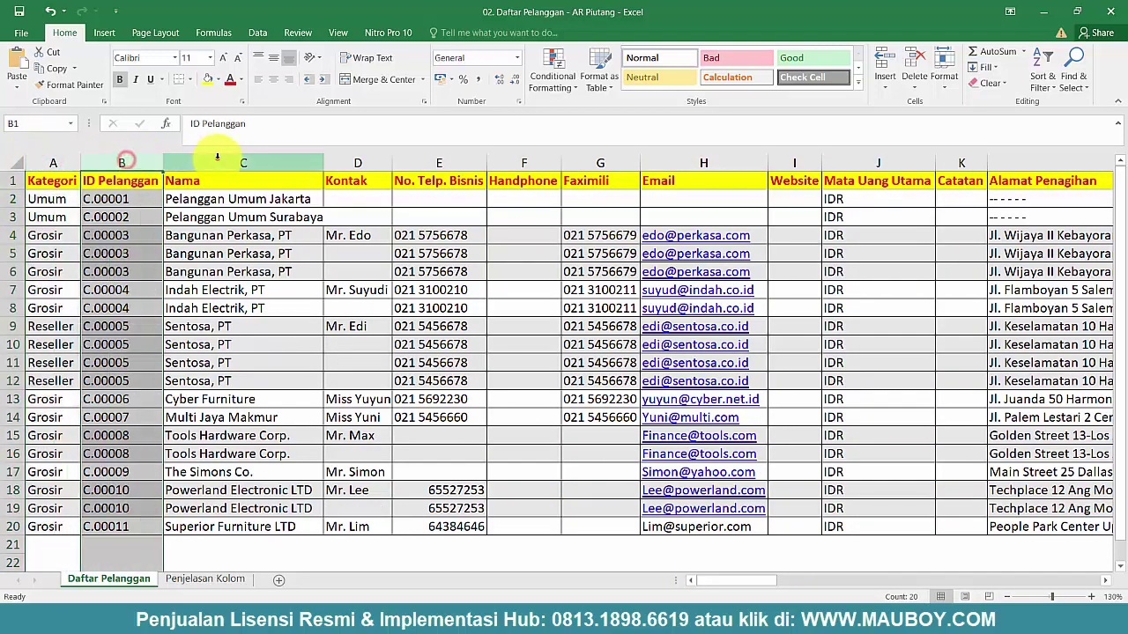
pyautogui.click(217, 159)
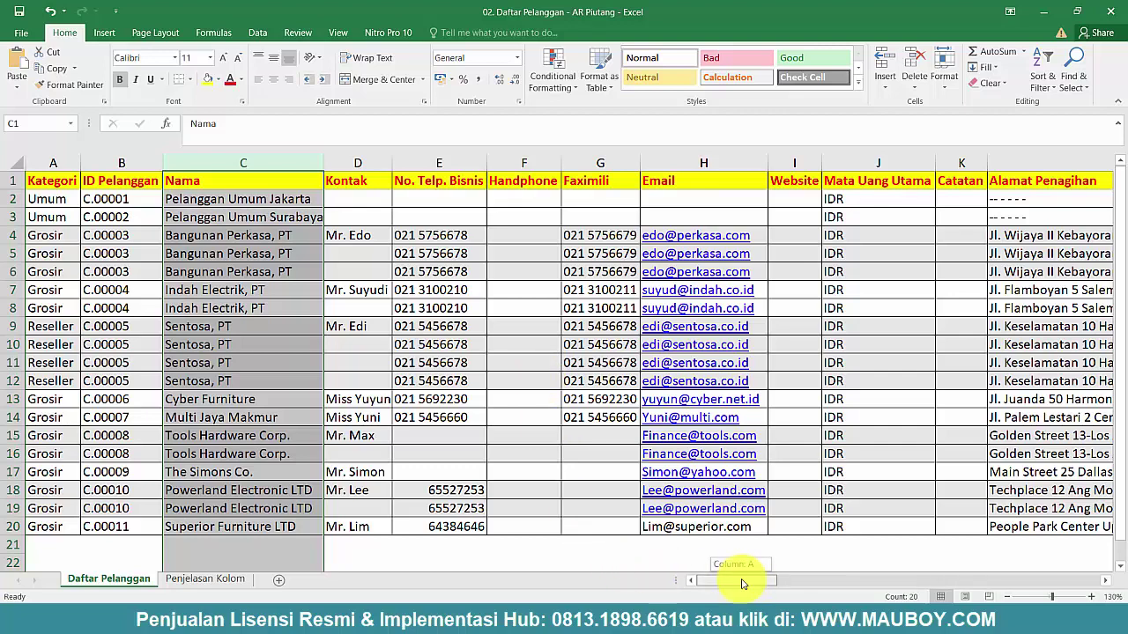
pyautogui.moveTo(743, 583); pyautogui.dragTo(773, 617)
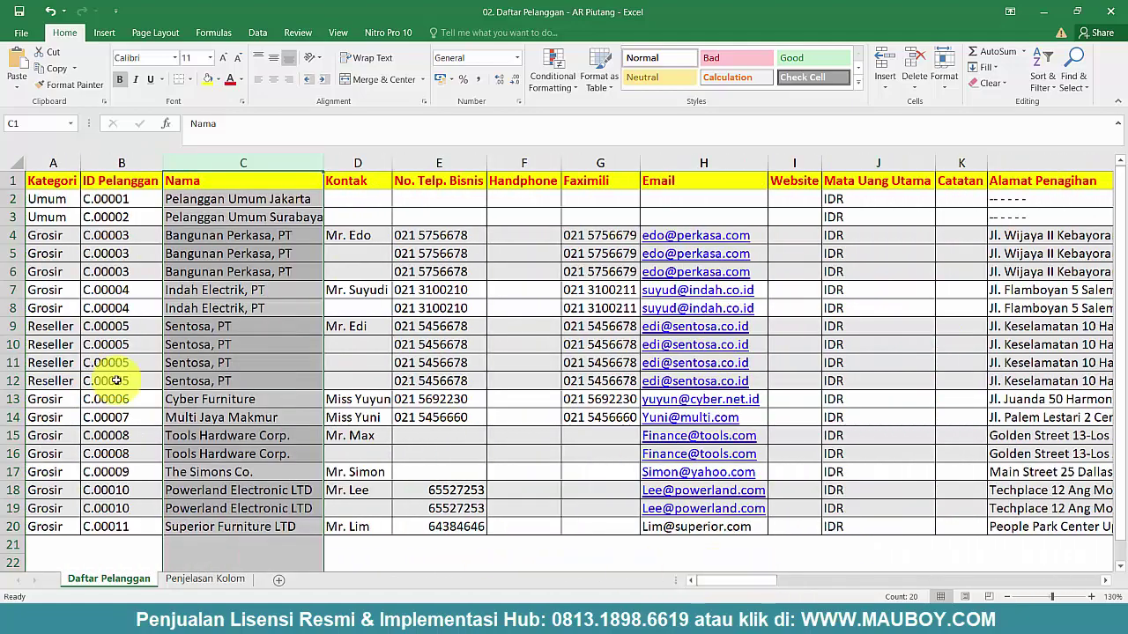
pyautogui.click(52, 163)
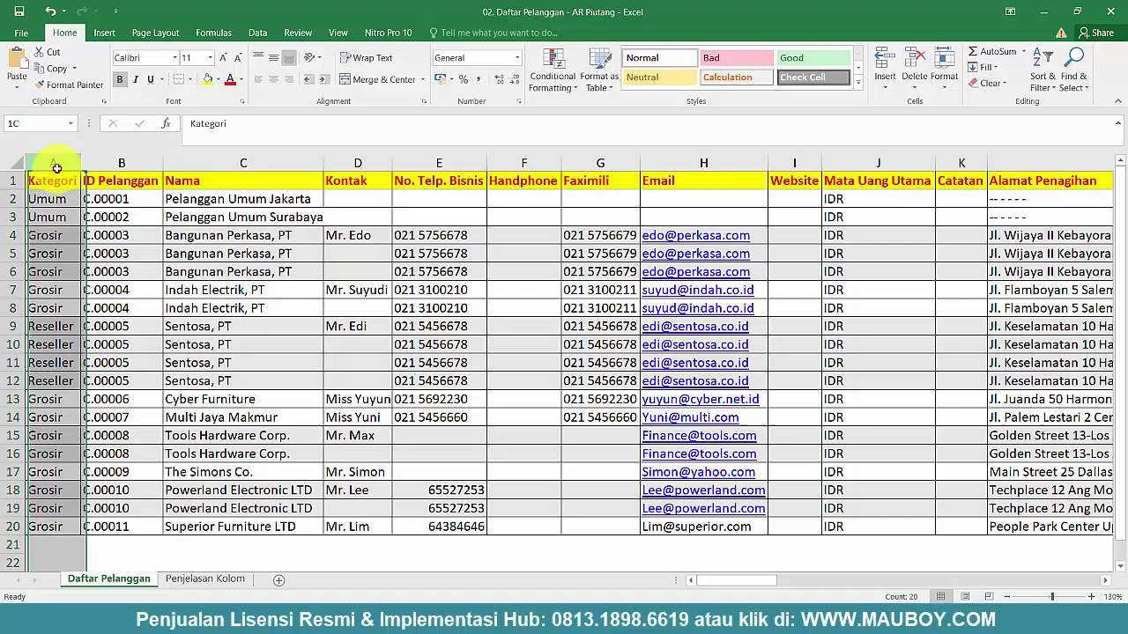
pyautogui.click(123, 162)
pyautogui.click(238, 196)
pyautogui.moveTo(112, 195); pyautogui.dragTo(483, 529)
pyautogui.moveTo(742, 581); pyautogui.dragTo(851, 569)
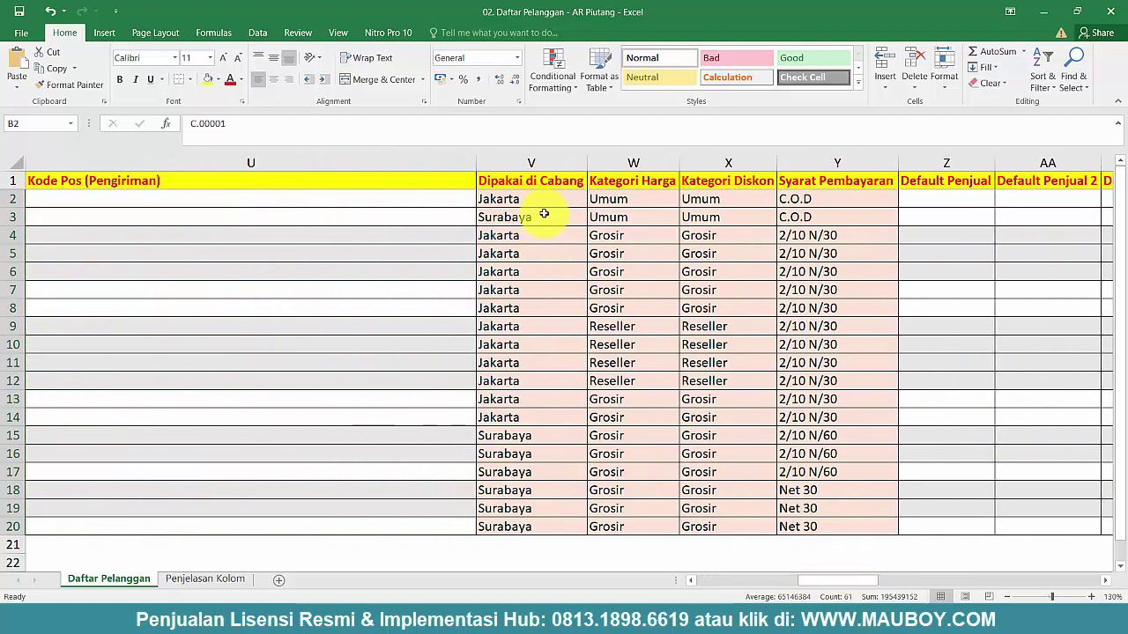
pyautogui.moveTo(507, 199); pyautogui.dragTo(555, 528)
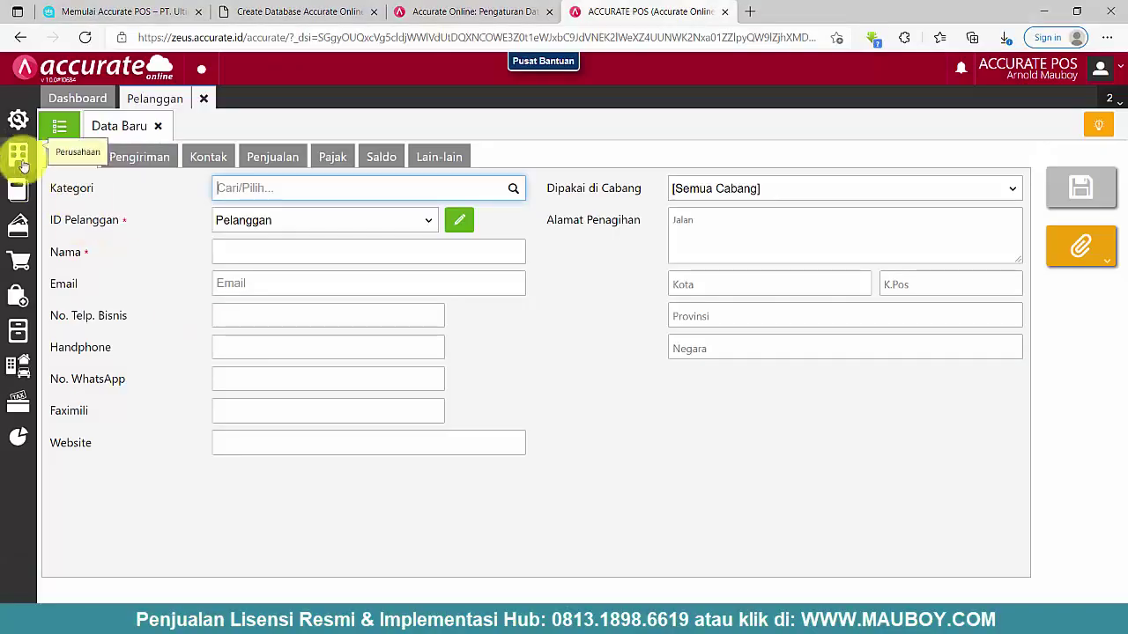
# - Switch to Accurate Online and open the list of company branches (Cabang)
pyautogui.moveTo(21, 148)
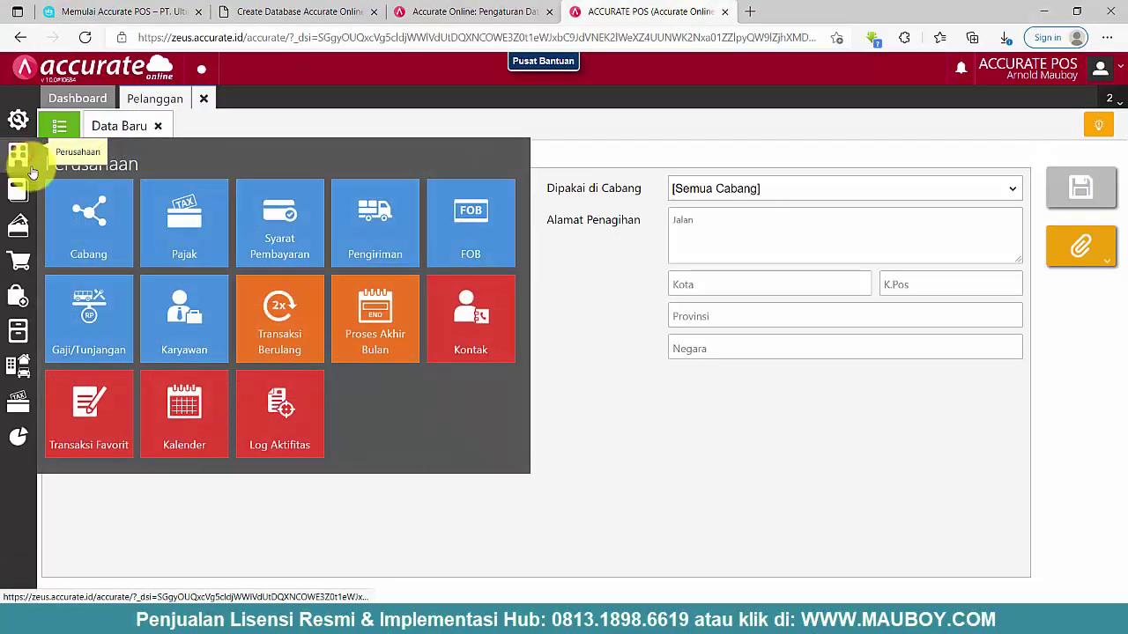
pyautogui.click(91, 210)
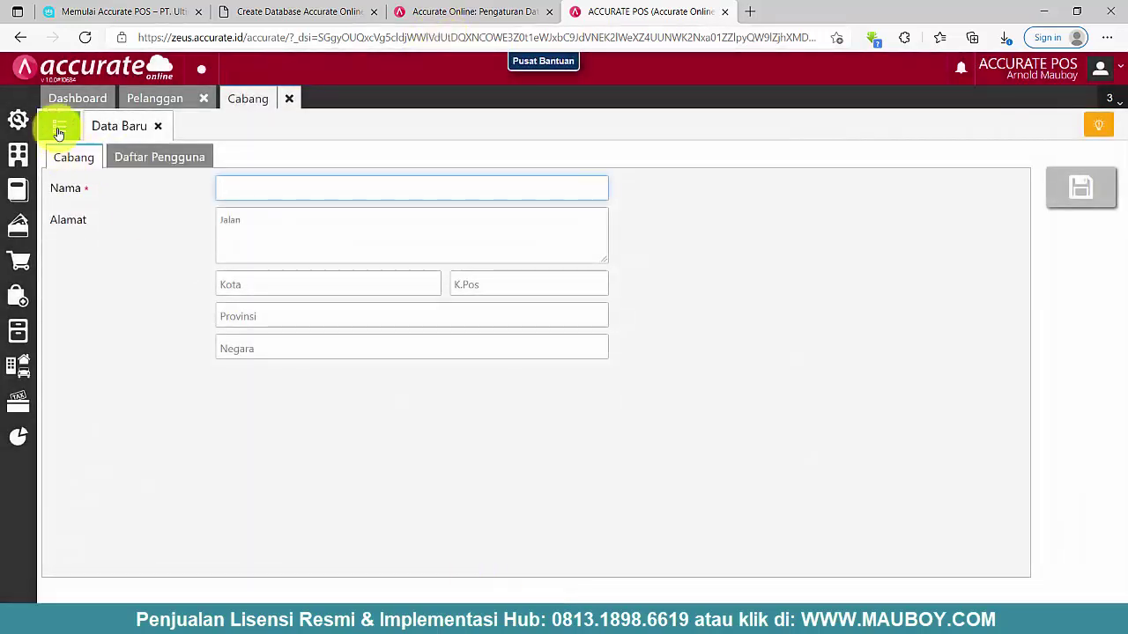
pyautogui.click(57, 126)
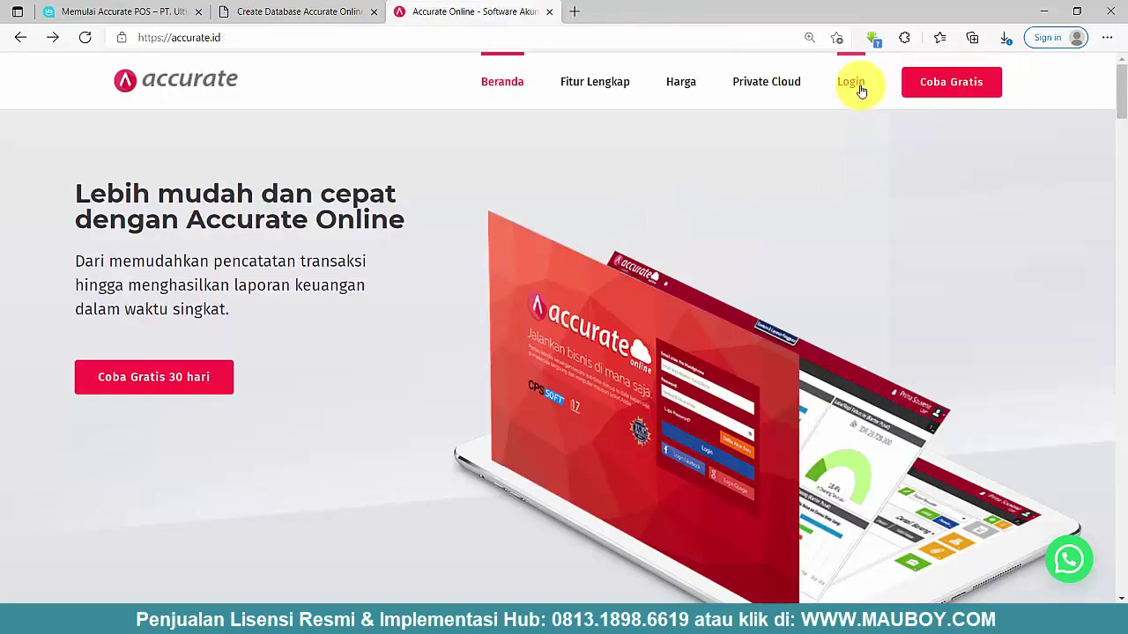
# - Log back in to Accurate Online with the saved account credentials and open the ACCURATE POS database
pyautogui.click(853, 84)
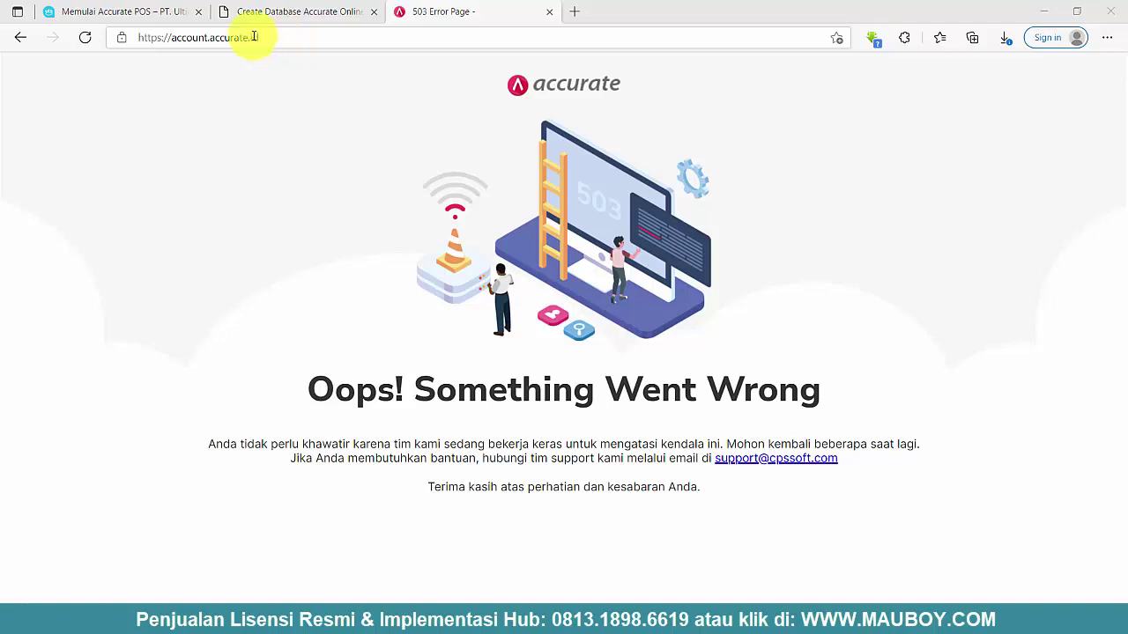
pyautogui.click(84, 42)
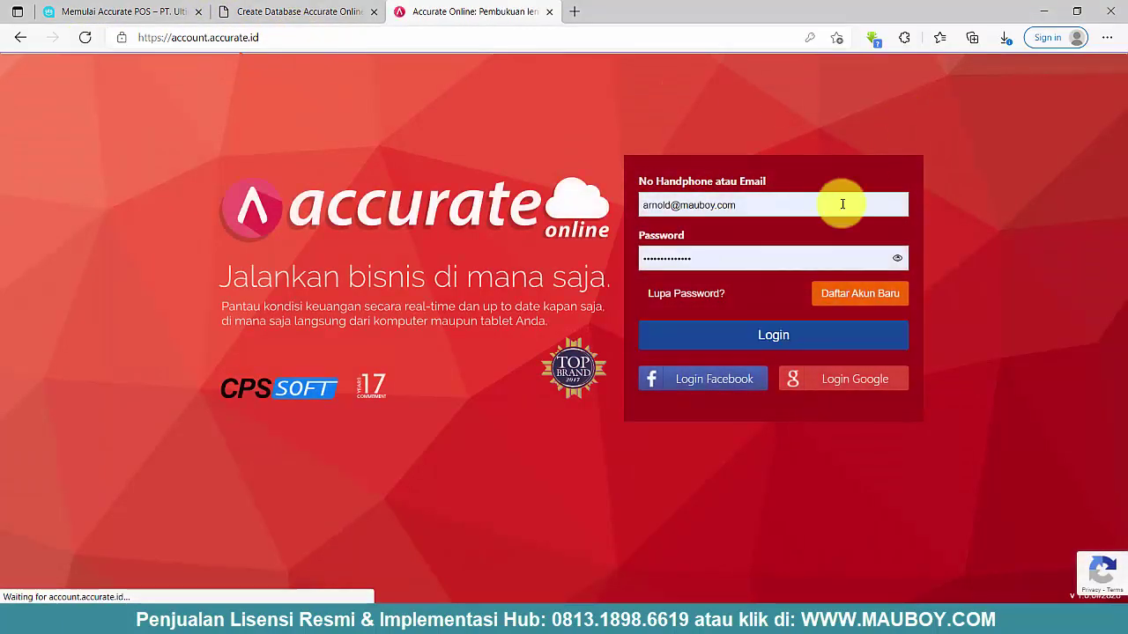
pyautogui.click(805, 343)
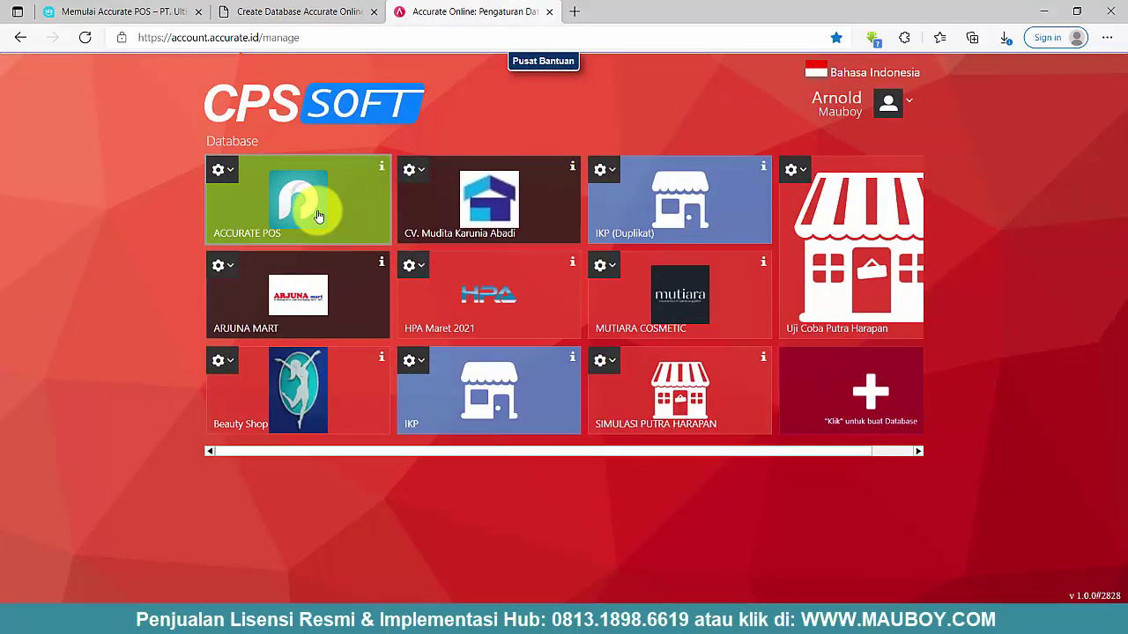
pyautogui.click(318, 216)
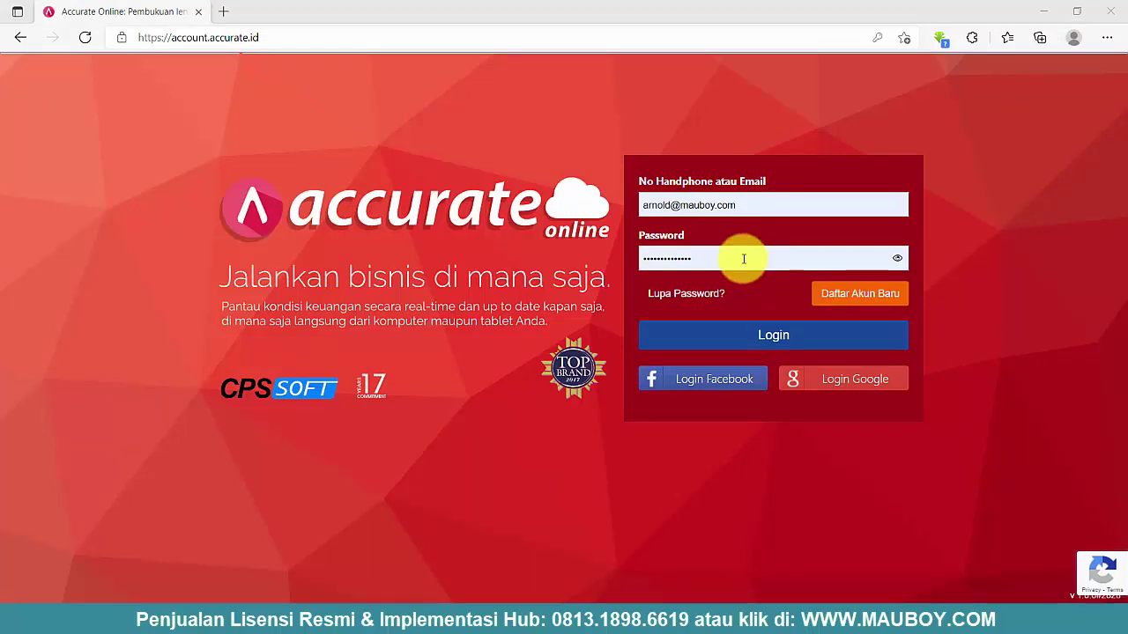
pyautogui.click(768, 338)
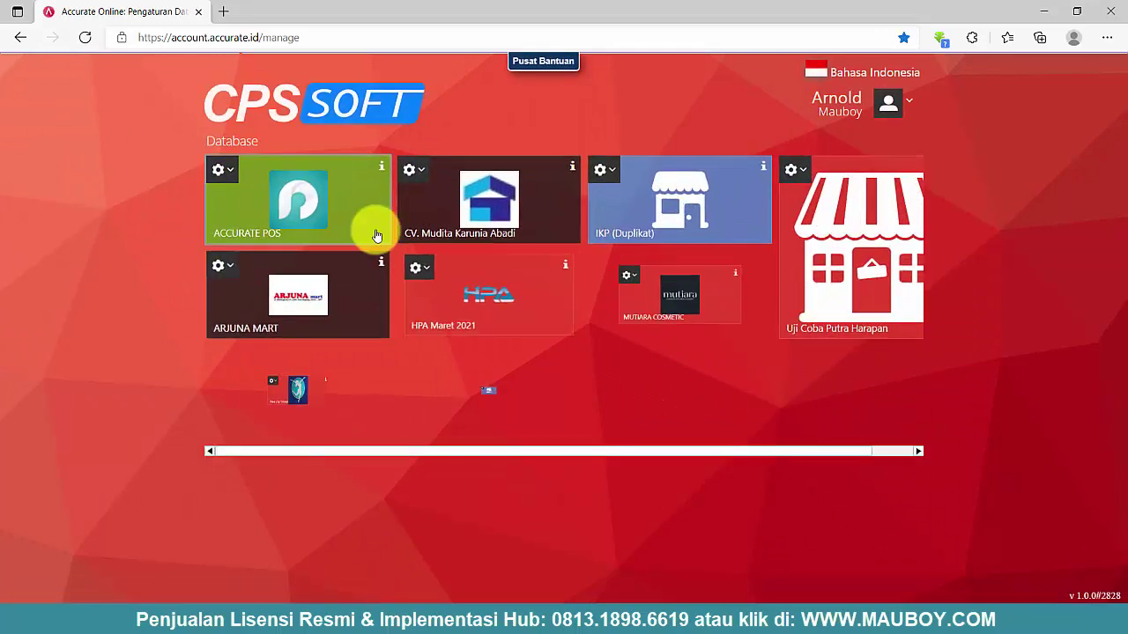
pyautogui.click(351, 218)
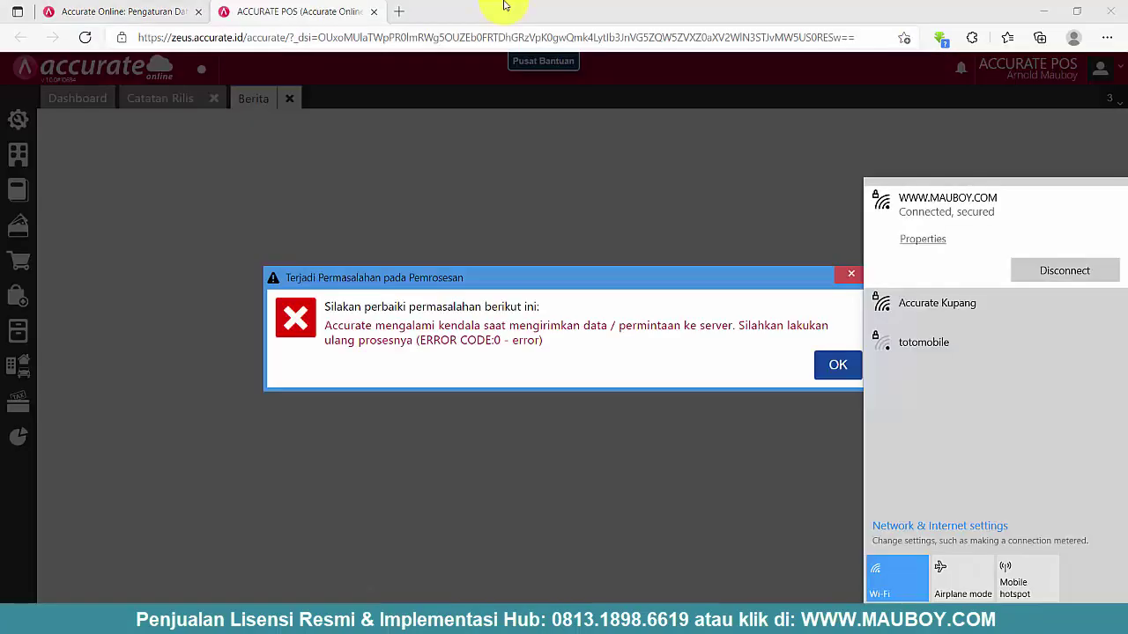
# - Dismiss the processing error message and close the Berita page
pyautogui.click(774, 276)
pyautogui.click(838, 363)
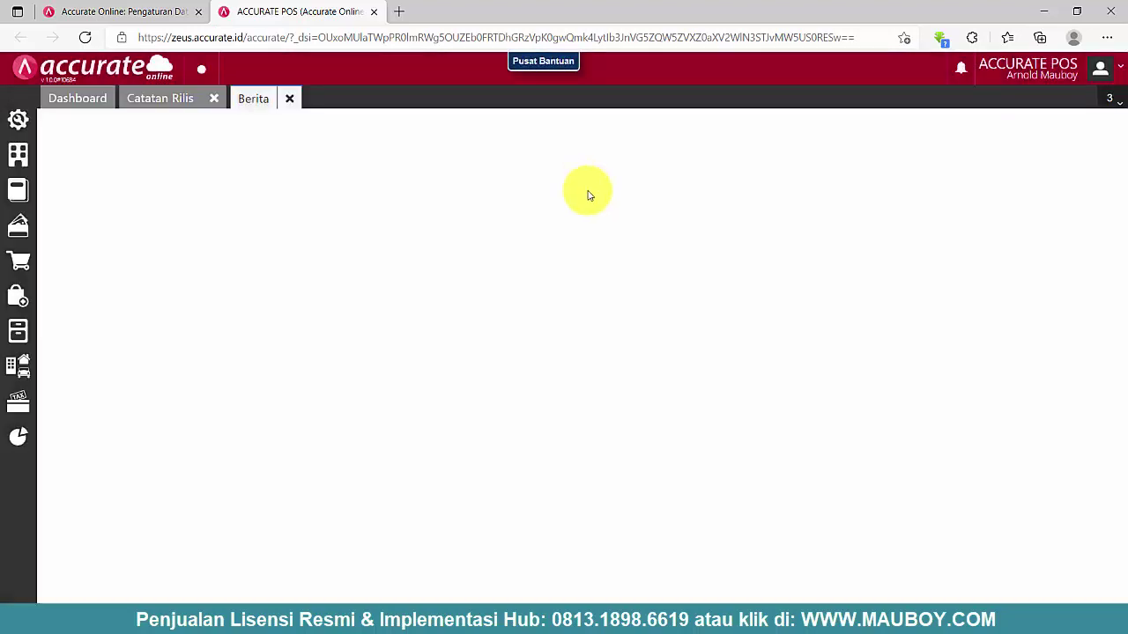
pyautogui.click(289, 98)
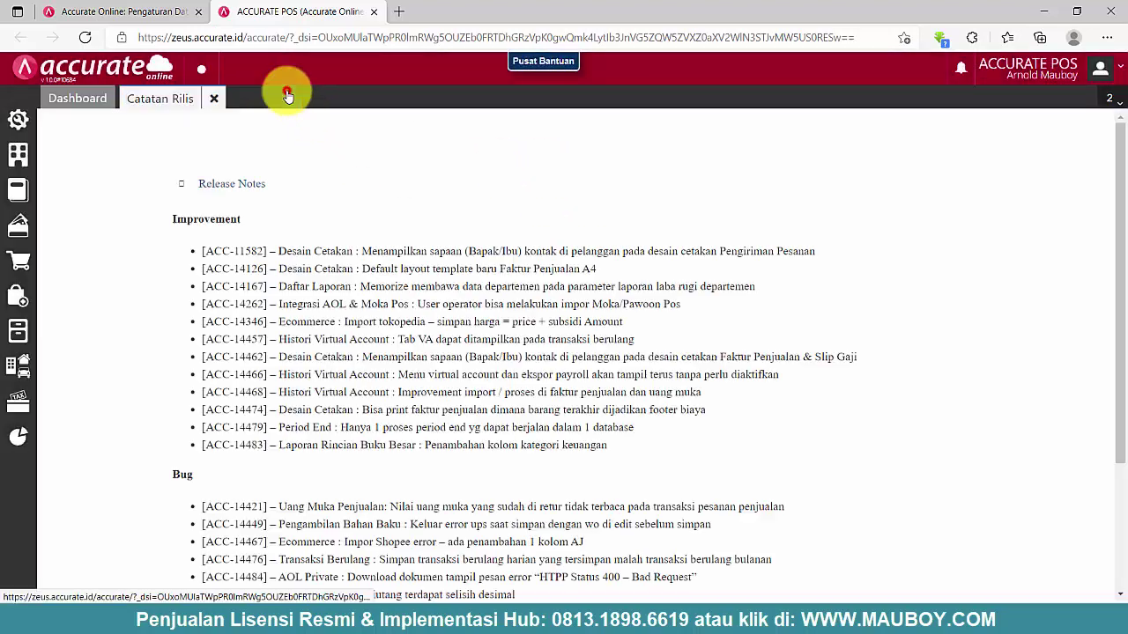
# - Close the Catatan Rilis page and display the list of company branches (Cabang)
pyautogui.click(215, 101)
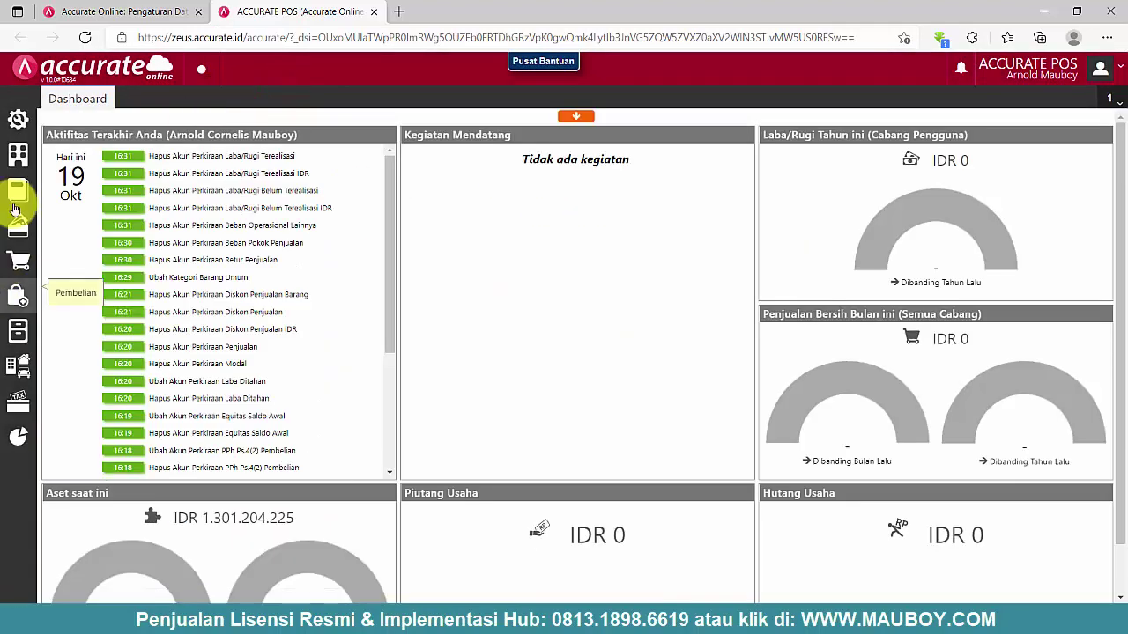
pyautogui.click(15, 122)
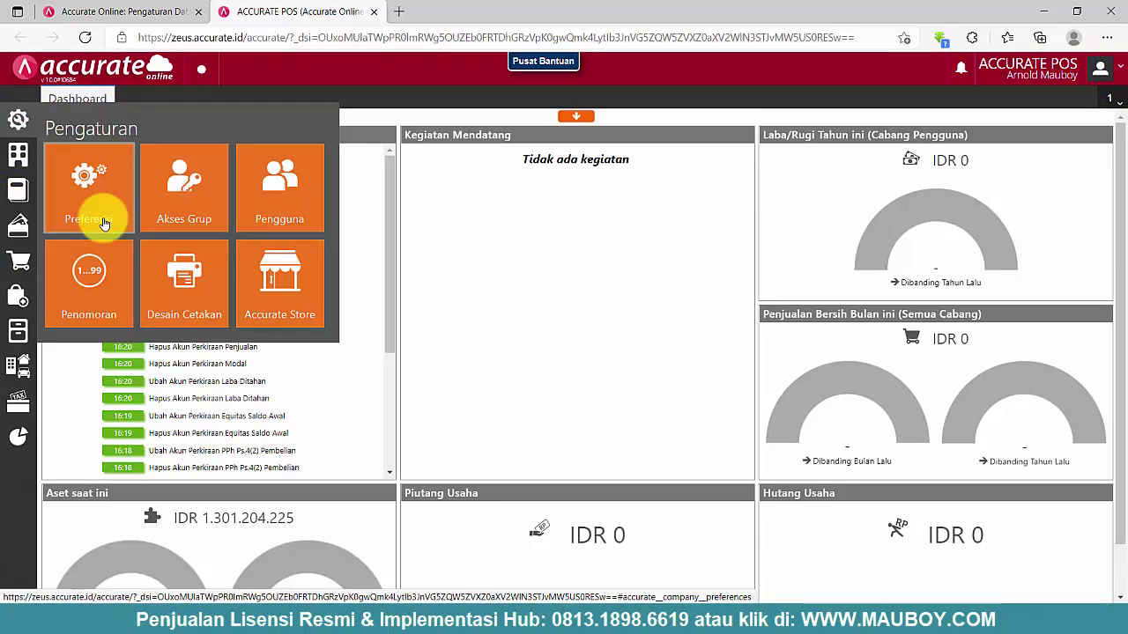
pyautogui.click(19, 155)
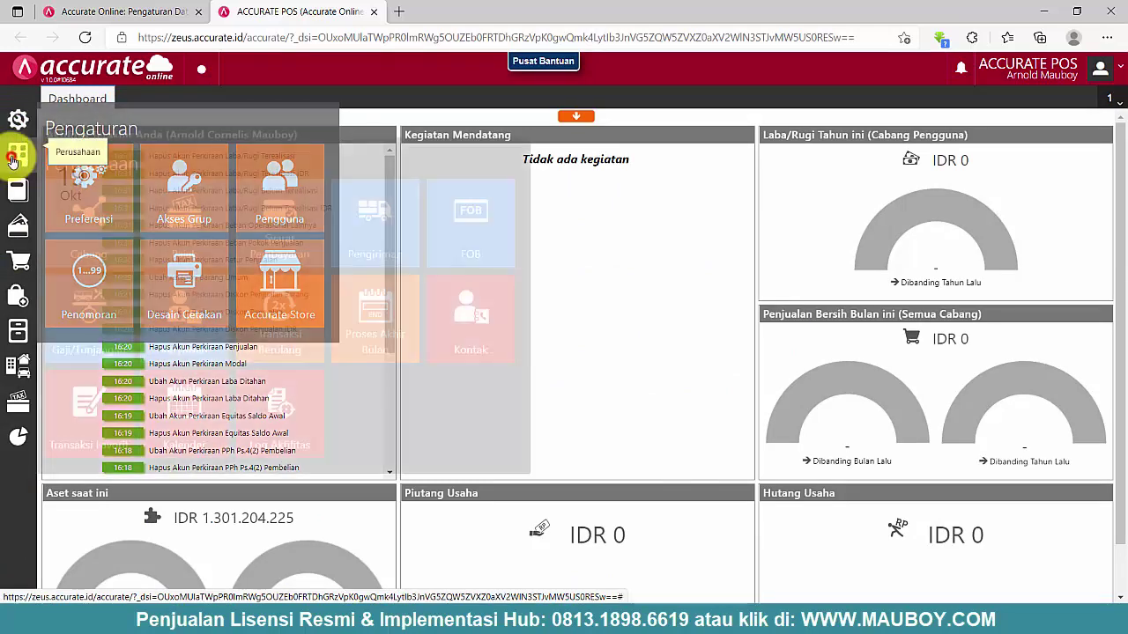
pyautogui.click(101, 227)
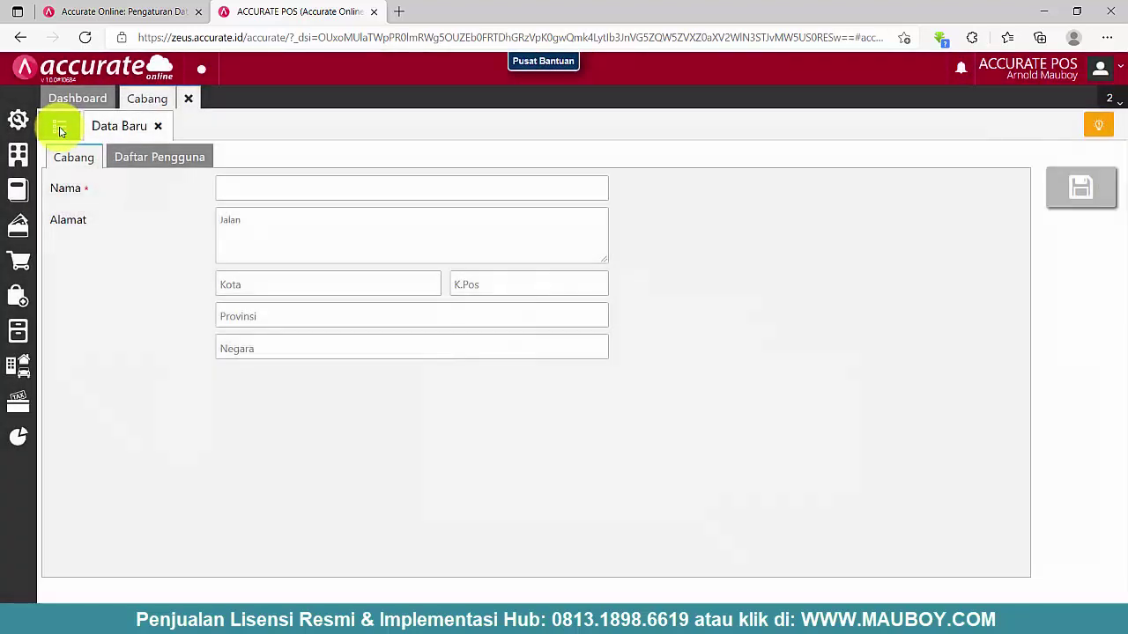
pyautogui.click(59, 126)
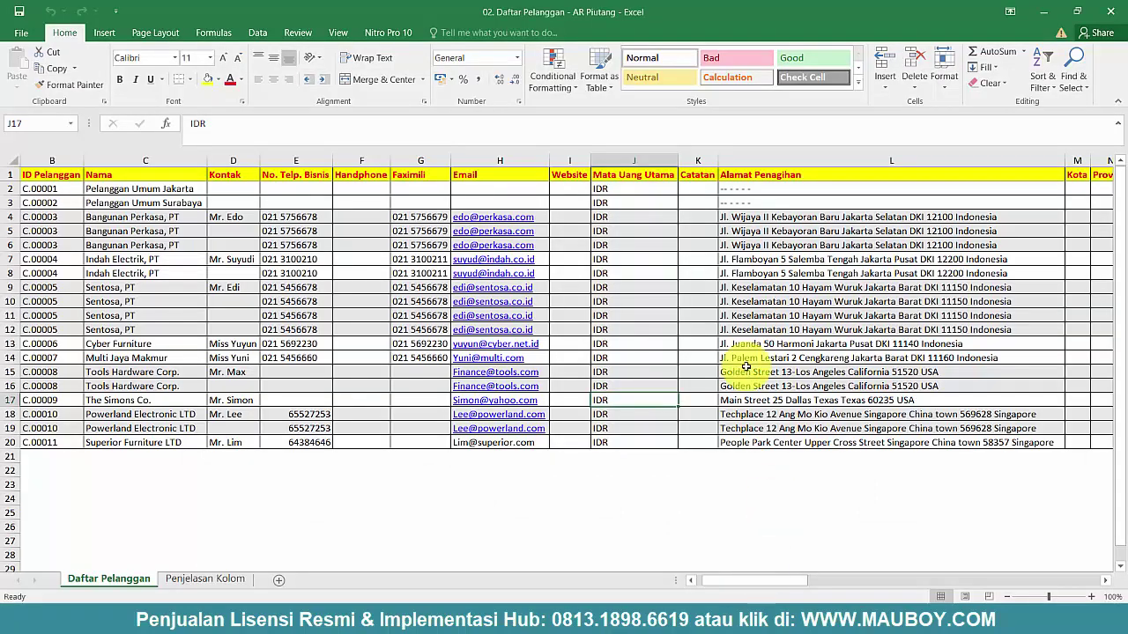
# - Switch to the customer workbook and examine the Dipakai di Cabang, Kategori Harga and Kategori Diskon columns for all customers
pyautogui.moveTo(735, 585); pyautogui.dragTo(727, 587)
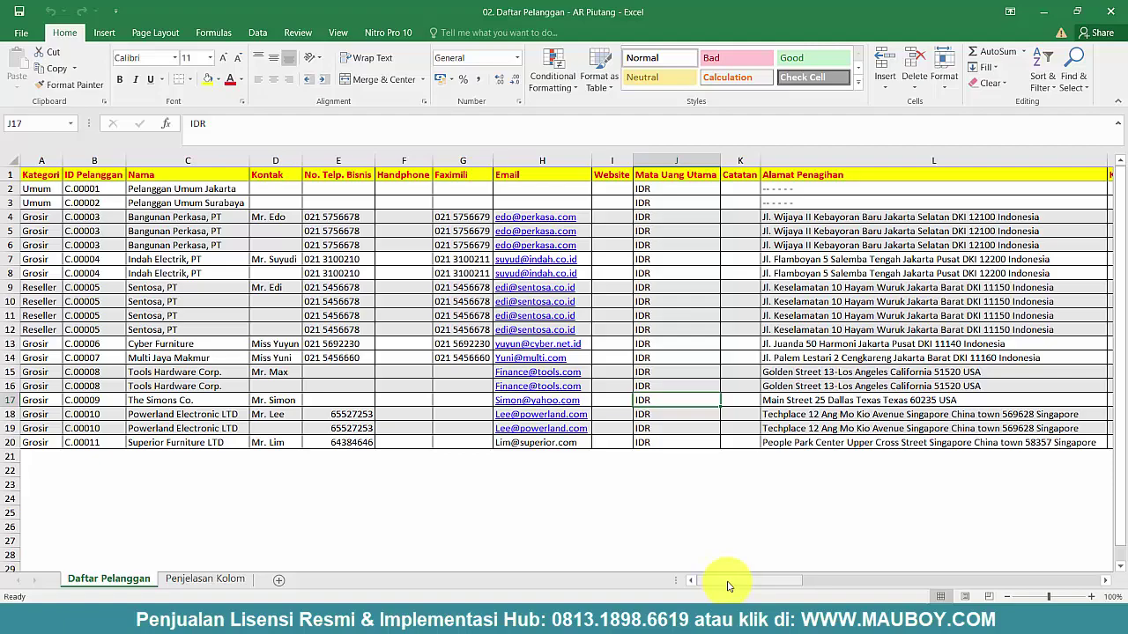
pyautogui.moveTo(728, 584); pyautogui.dragTo(825, 571)
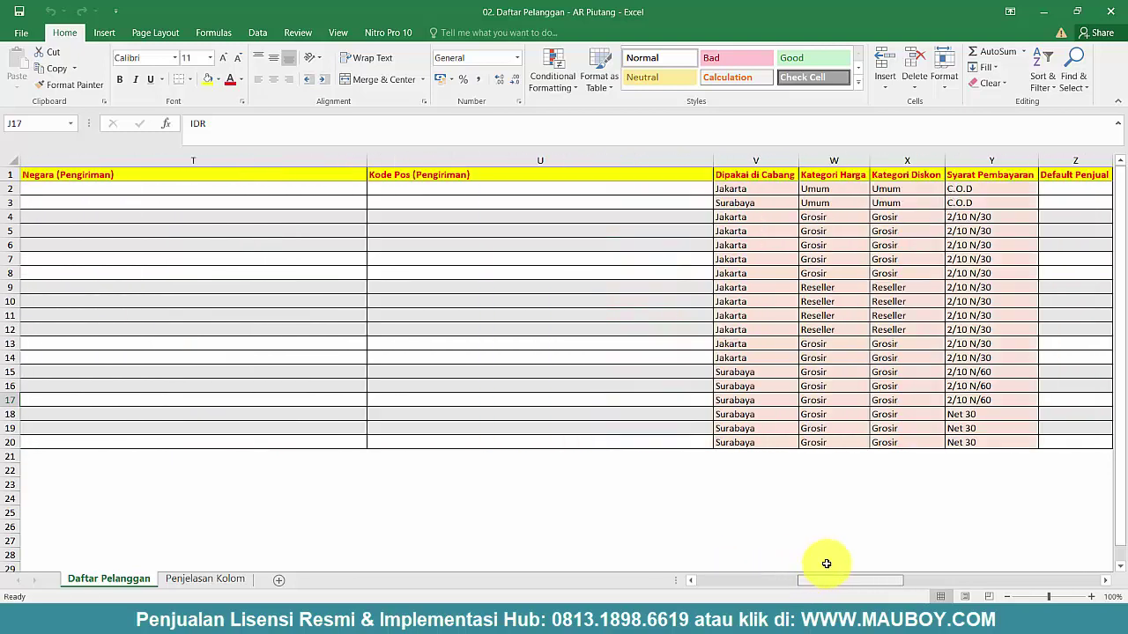
pyautogui.click(410, 161)
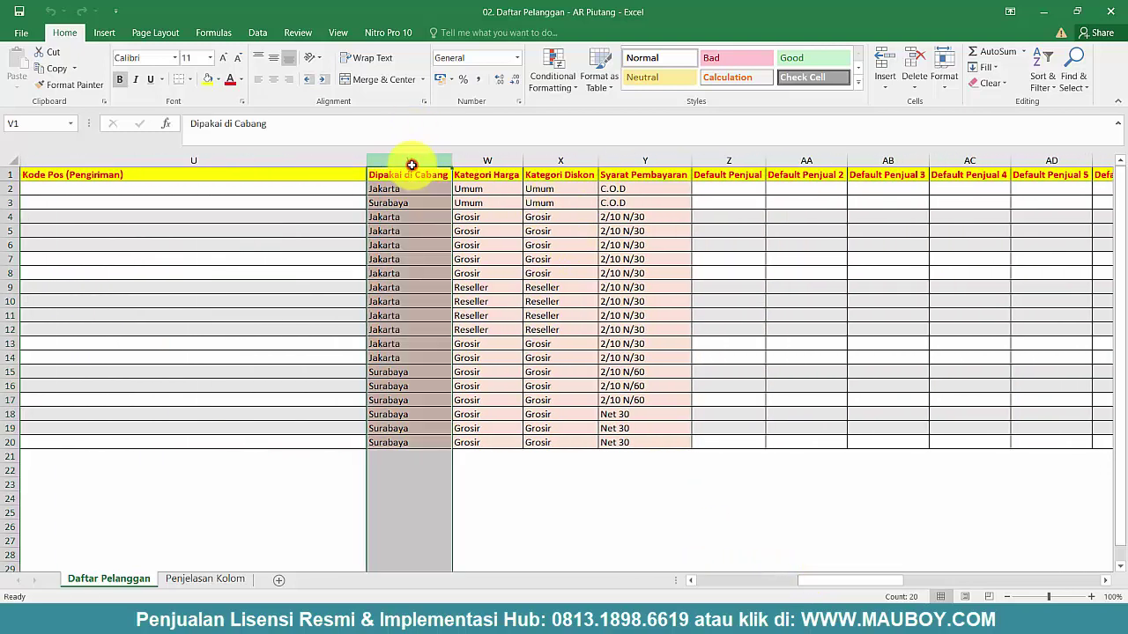
pyautogui.click(480, 161)
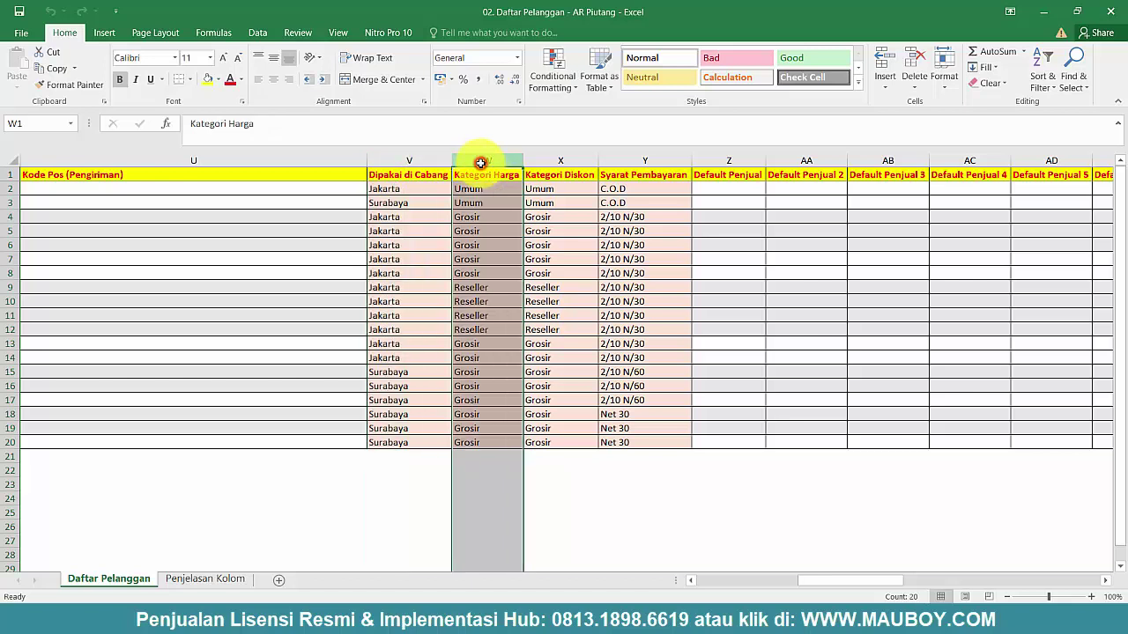
pyautogui.click(553, 160)
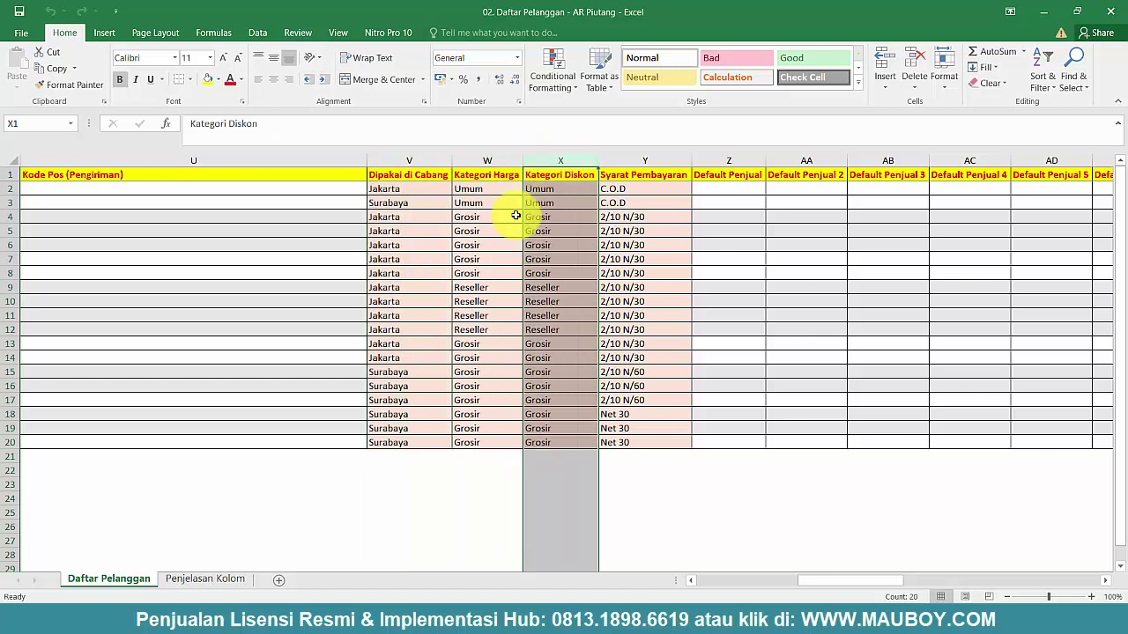
pyautogui.moveTo(484, 192); pyautogui.dragTo(537, 440)
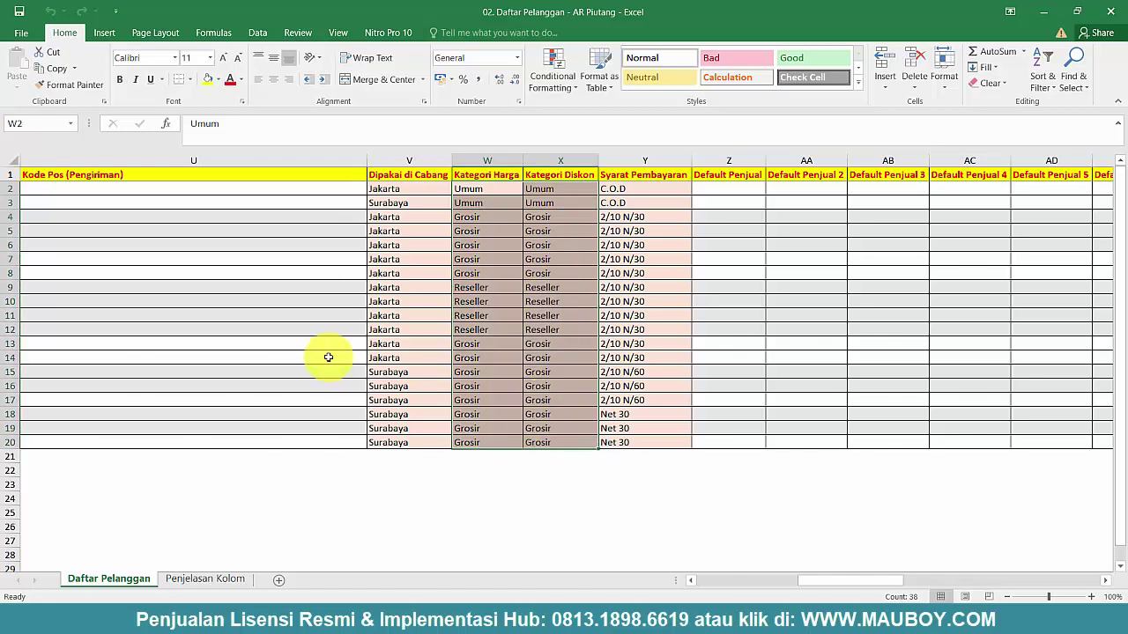
# - Compare the Reseller, Umum and Grosir customer rows with their price and discount categories
pyautogui.moveTo(16, 284); pyautogui.dragTo(10, 331)
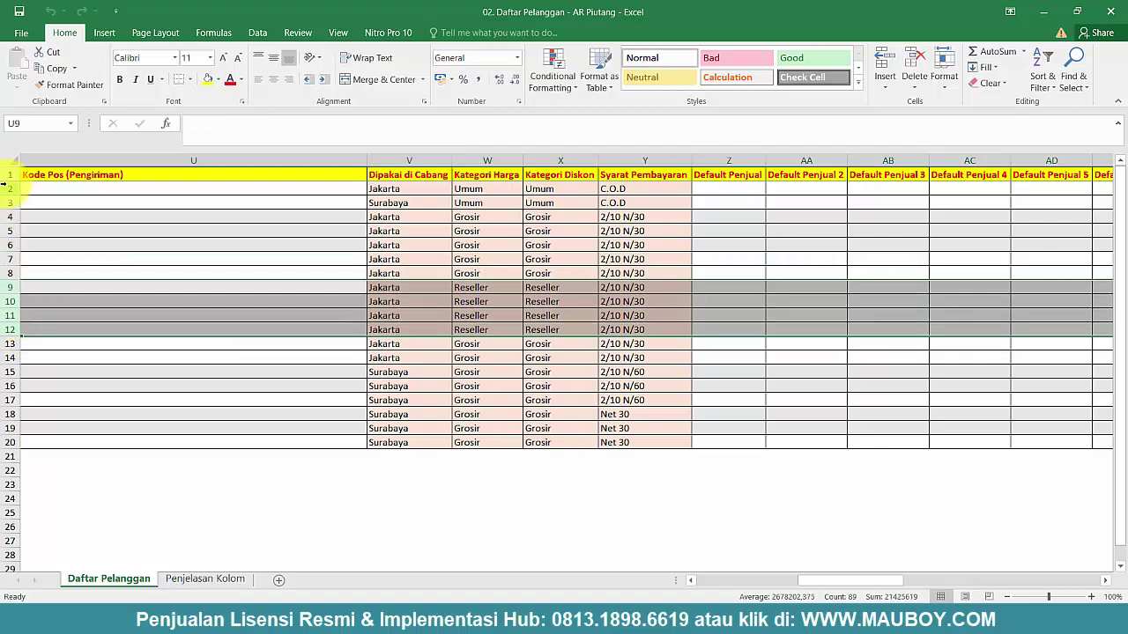
pyautogui.moveTo(5, 186); pyautogui.dragTo(8, 202)
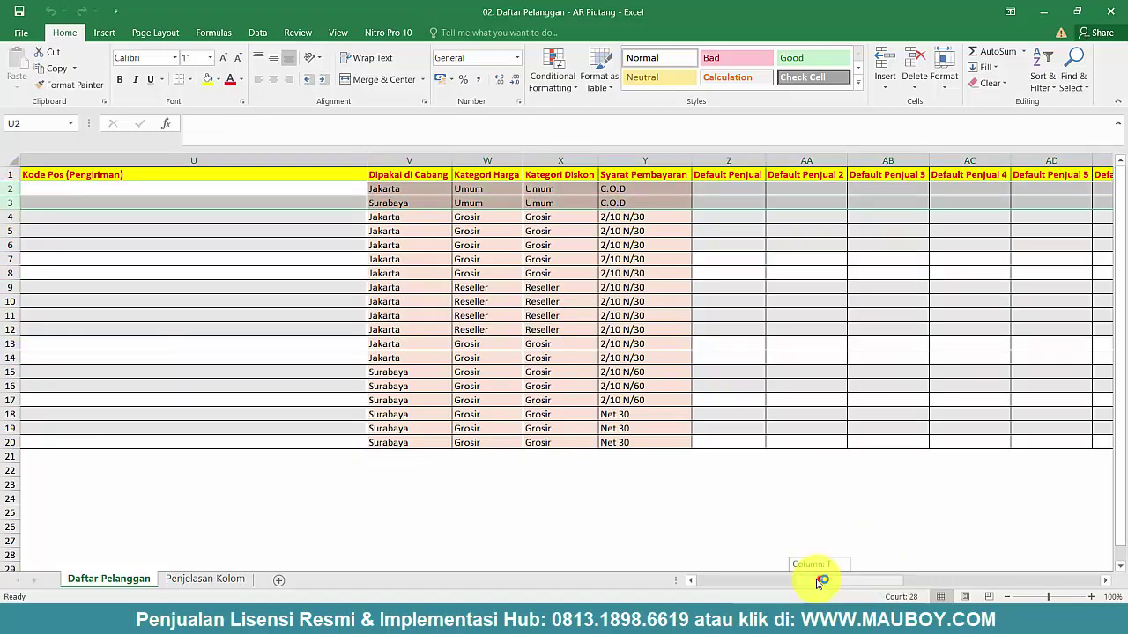
pyautogui.moveTo(817, 582); pyautogui.dragTo(685, 578)
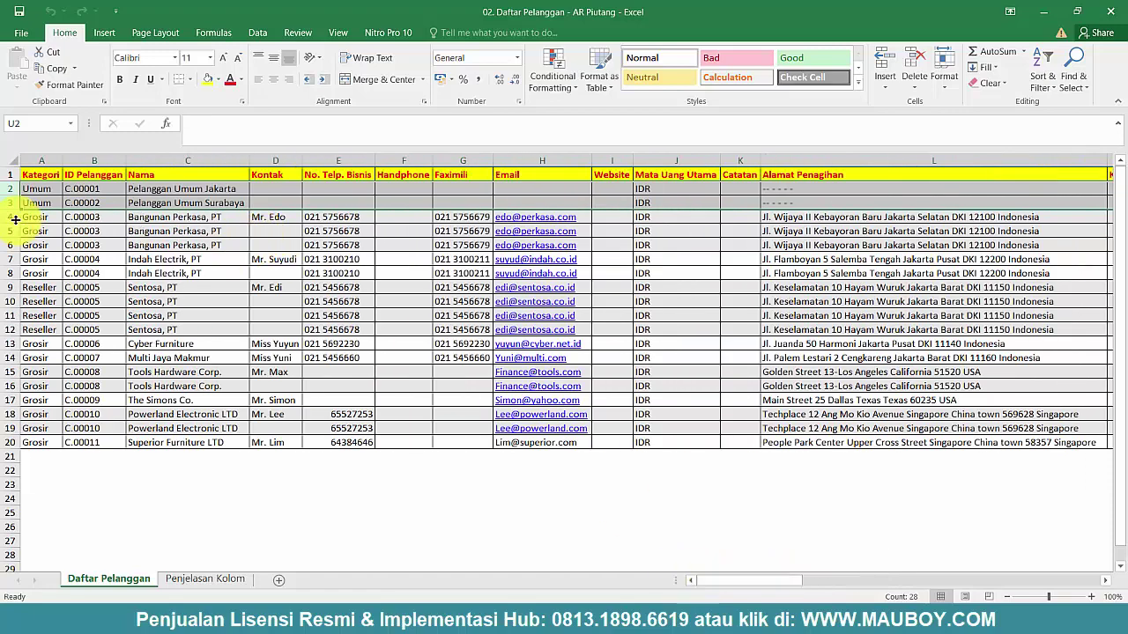
pyautogui.moveTo(10, 216); pyautogui.dragTo(16, 355)
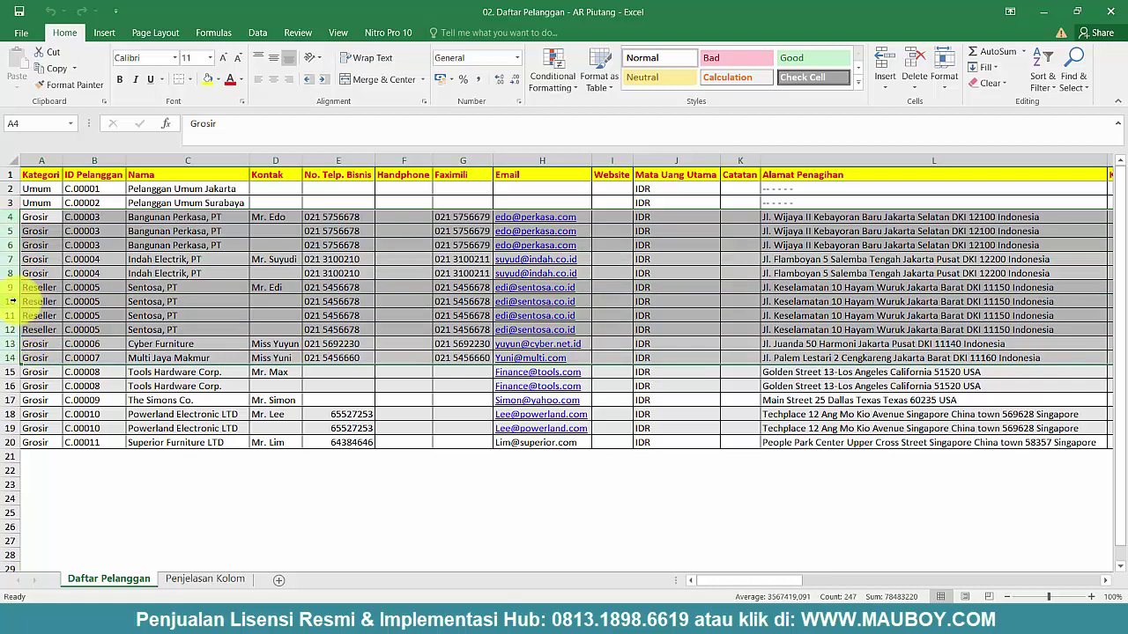
pyautogui.click(13, 301)
pyautogui.moveTo(9, 345); pyautogui.dragTo(8, 438)
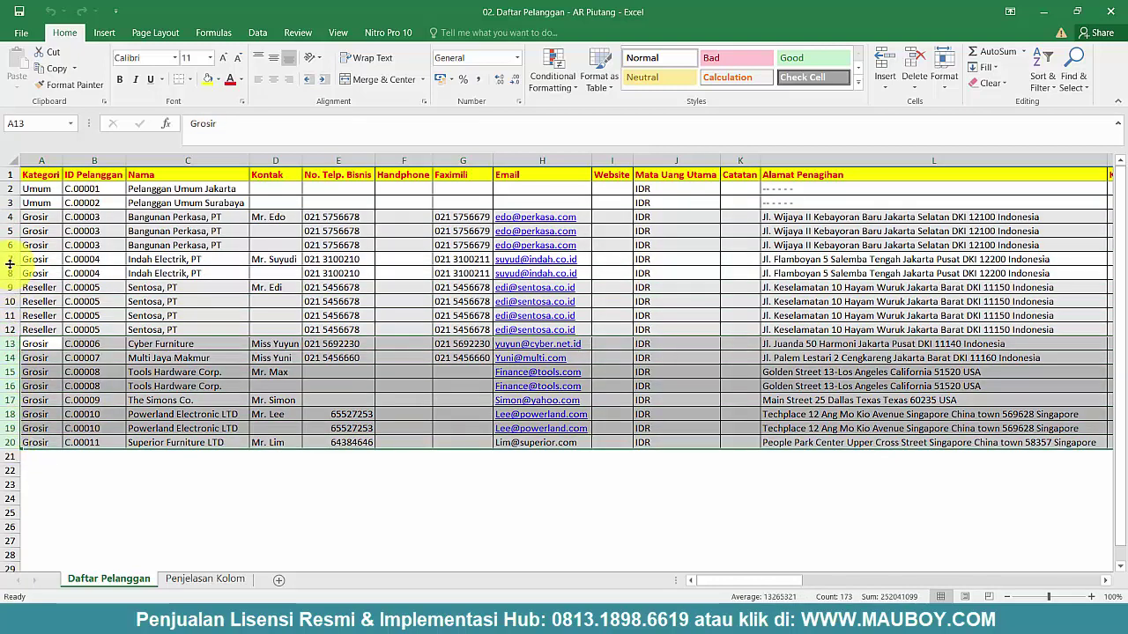
pyautogui.moveTo(753, 582); pyautogui.dragTo(856, 583)
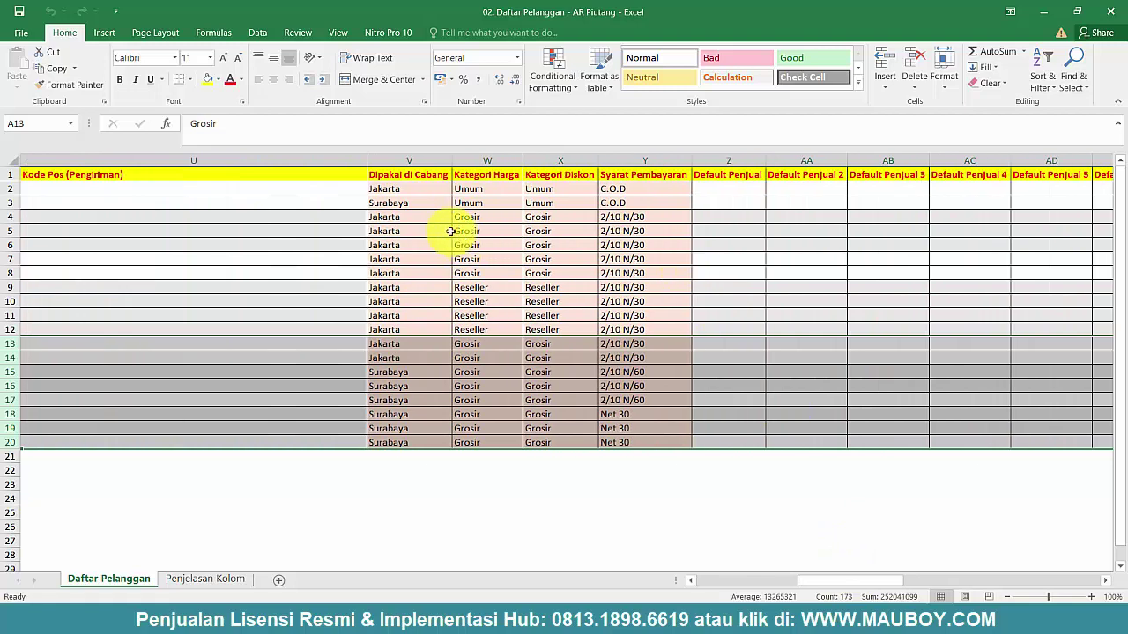
pyautogui.click(434, 232)
pyautogui.click(489, 188)
pyautogui.click(489, 216)
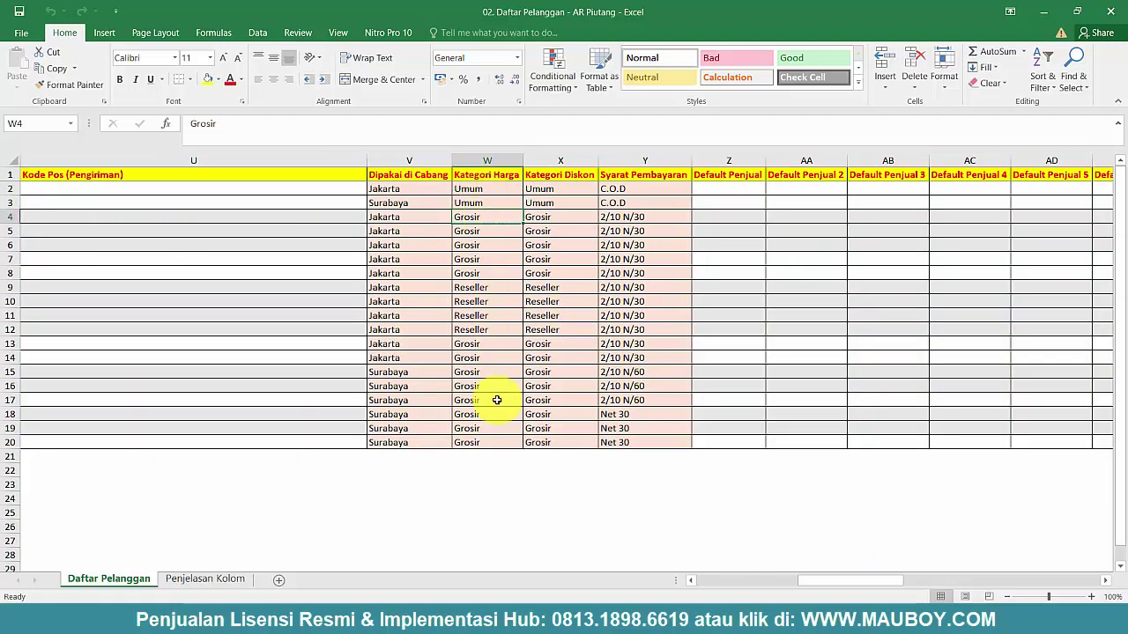
# - Switch to Accurate Online and open Kategori Penjualan, checking the workbook's Kategori Harga column while it loads
pyautogui.click(630, 608)
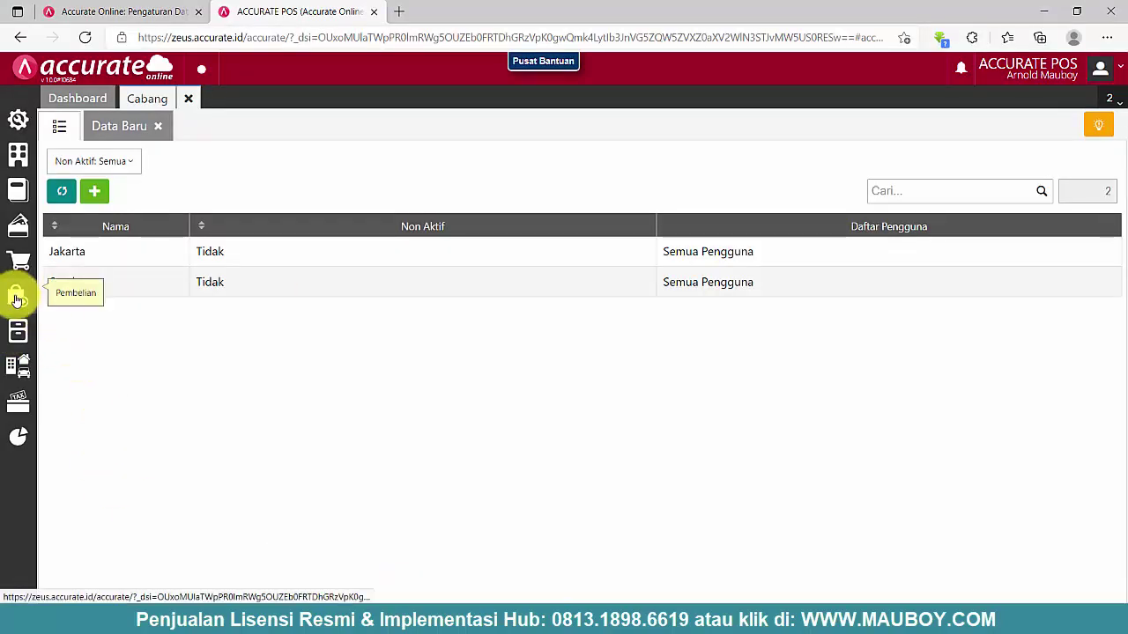
pyautogui.click(21, 263)
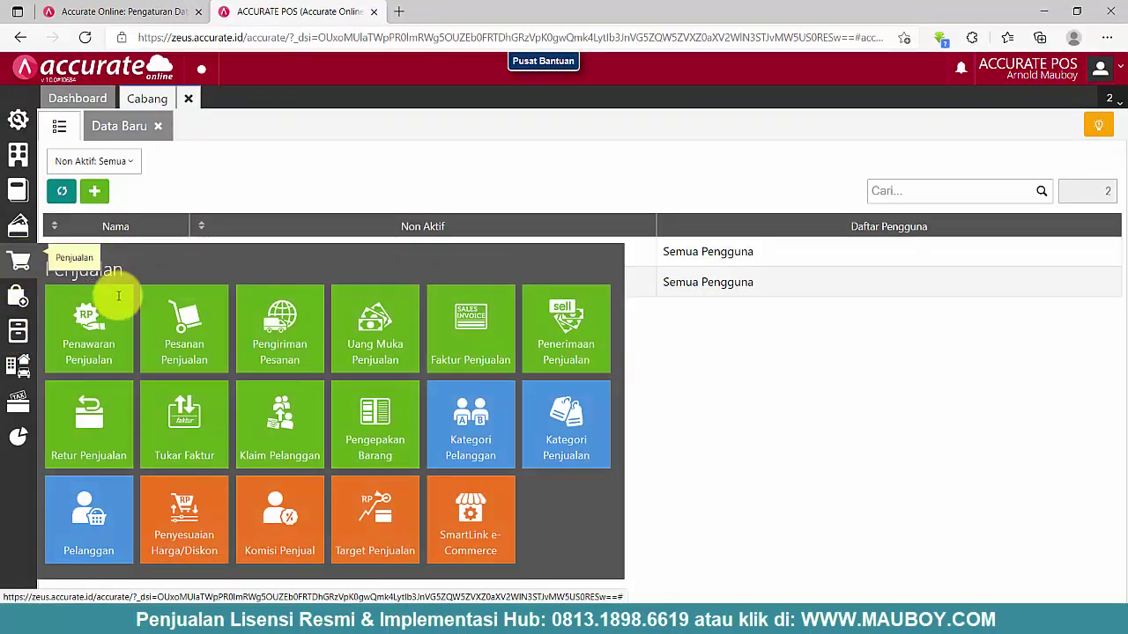
pyautogui.click(568, 433)
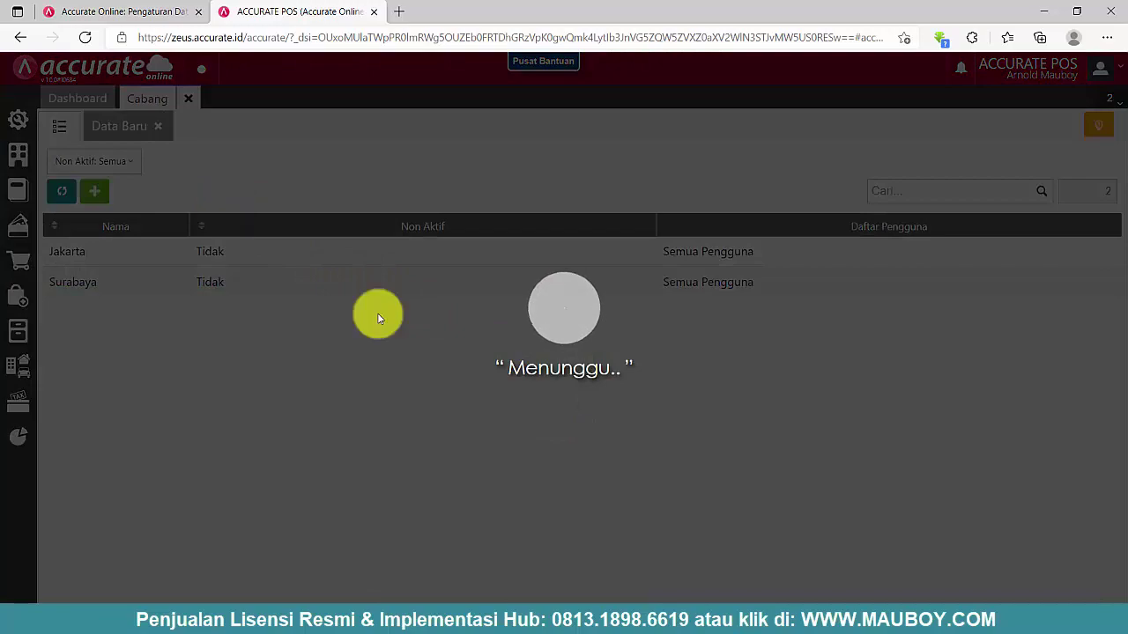
pyautogui.hotkey('alt', 'Tab')
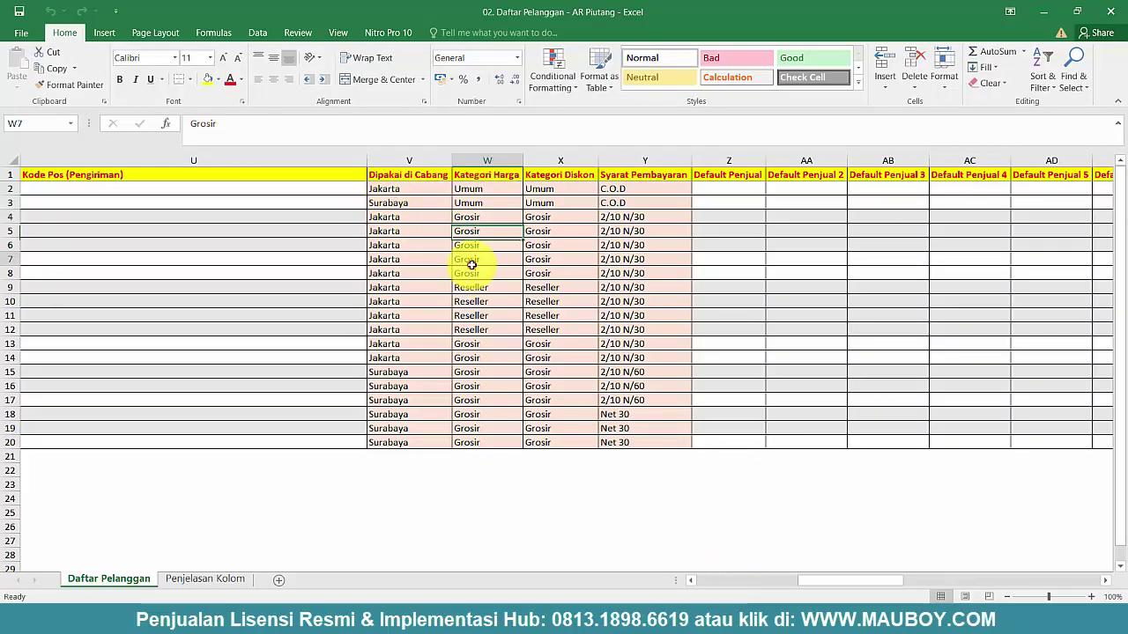
pyautogui.click(479, 324)
pyautogui.click(1042, 12)
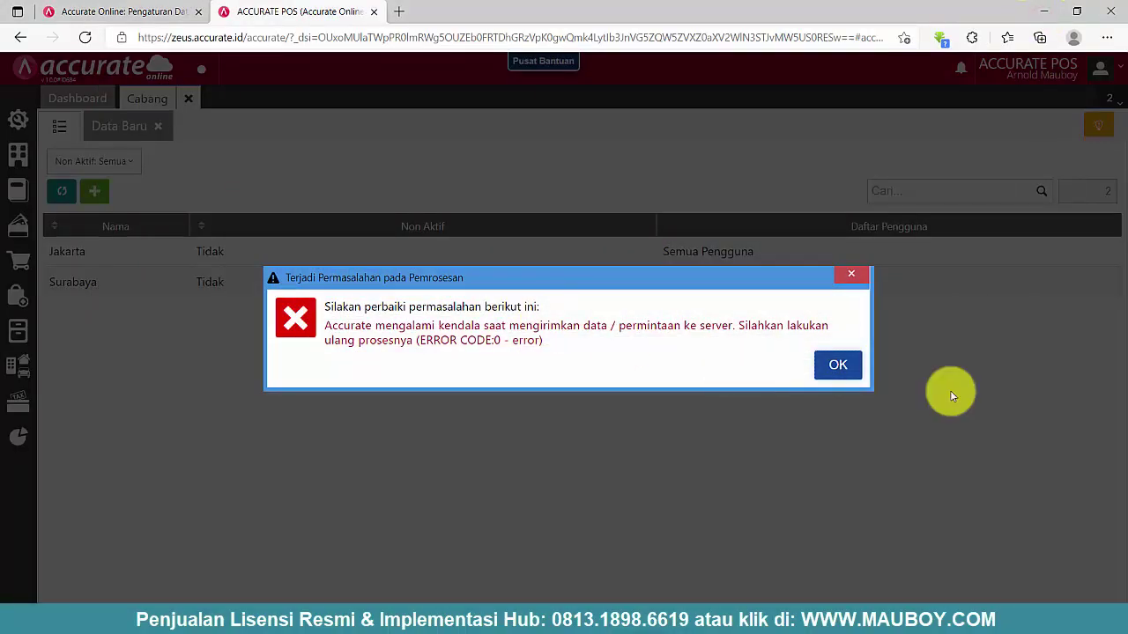
# - Dismiss the processing errors, reload the ACCURATE POS page after checking the Wi-Fi connection, and display the Kategori Penjualan list
pyautogui.click(838, 365)
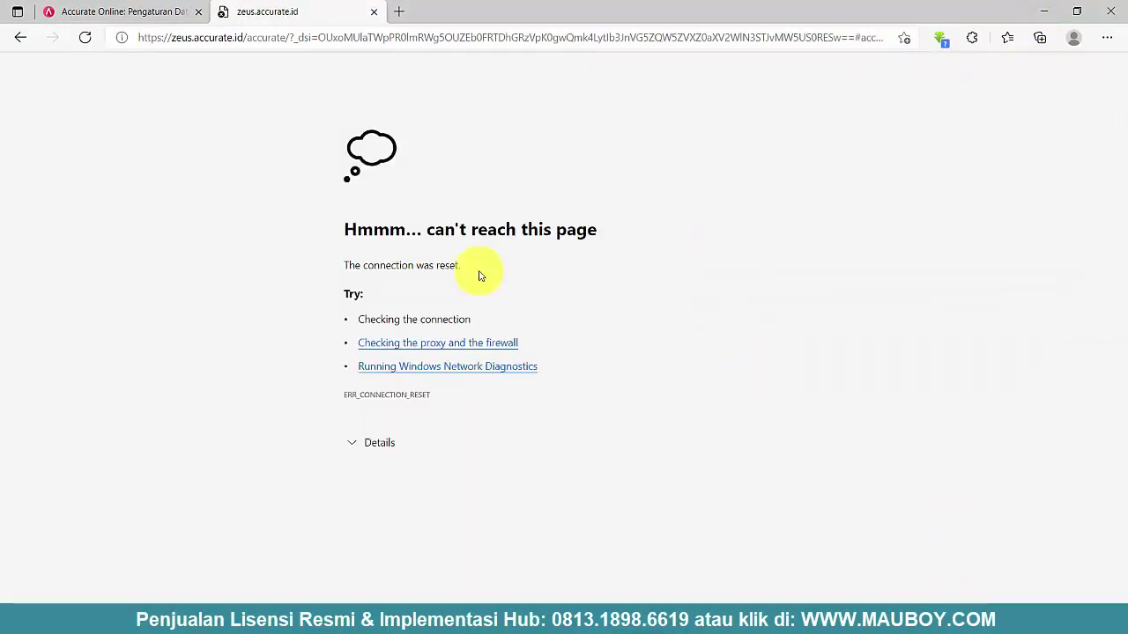
pyautogui.click(85, 37)
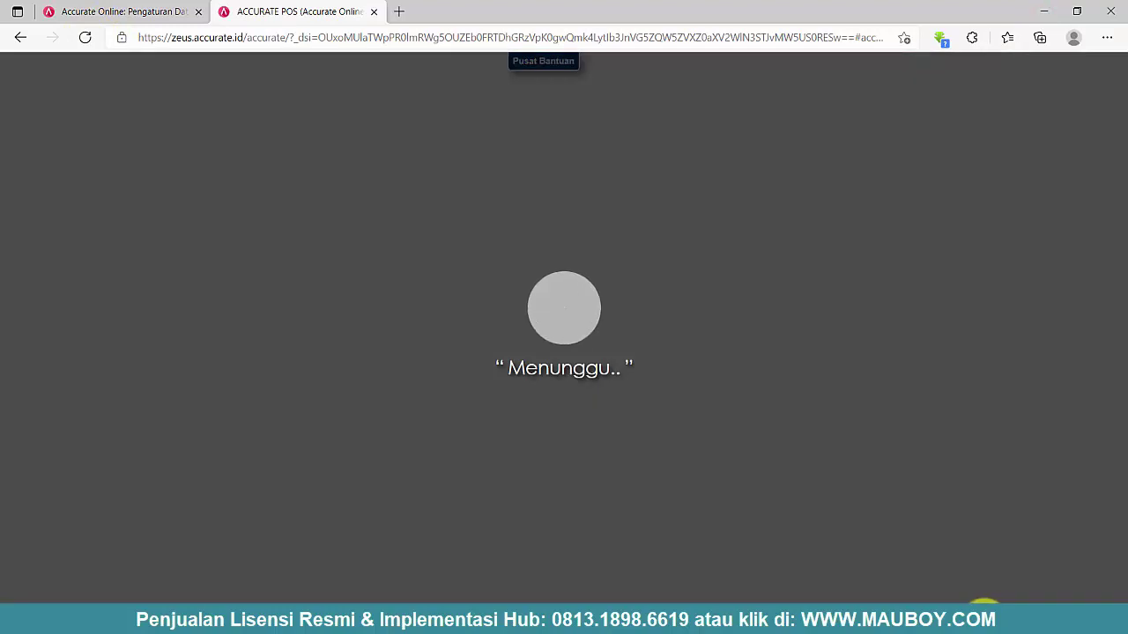
pyautogui.click(984, 617)
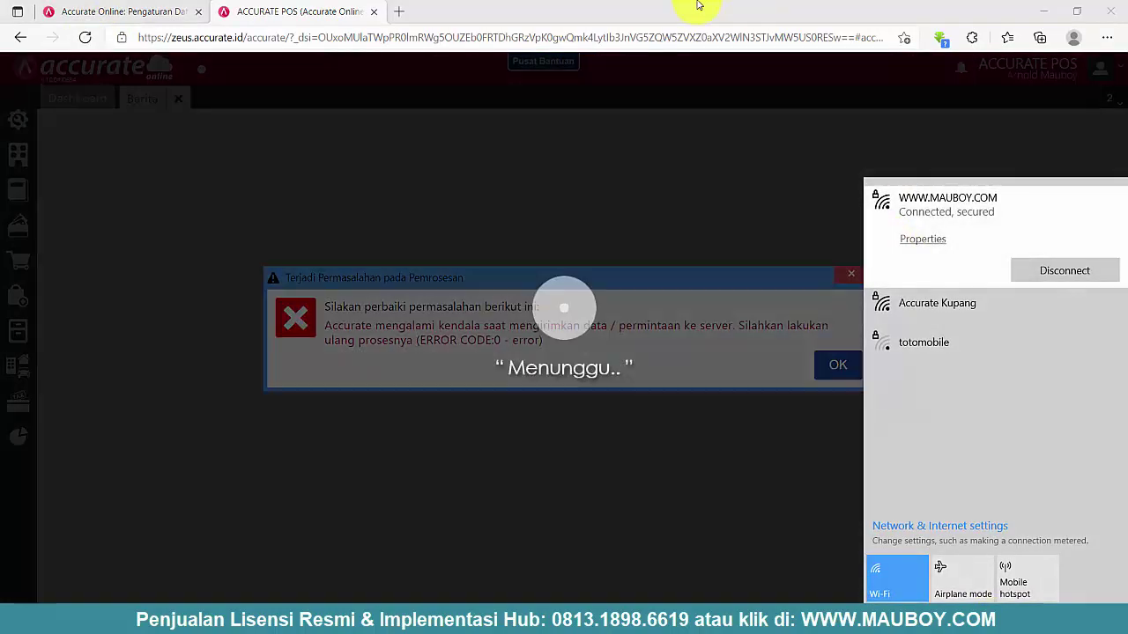
pyautogui.click(692, 7)
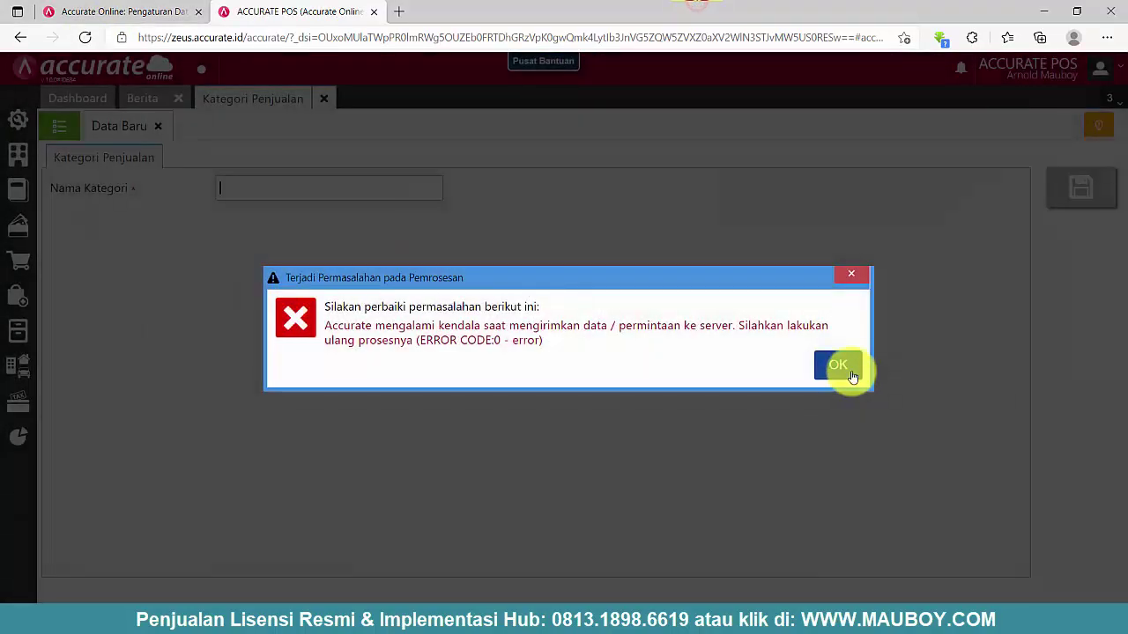
pyautogui.click(838, 365)
pyautogui.click(838, 364)
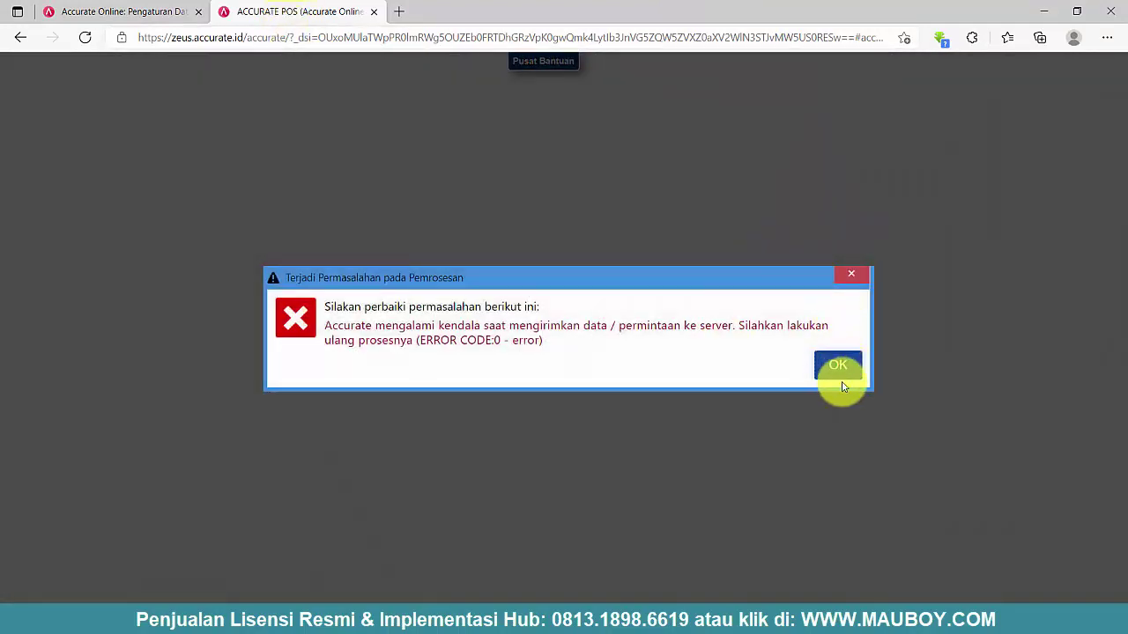
pyautogui.click(838, 377)
pyautogui.click(841, 365)
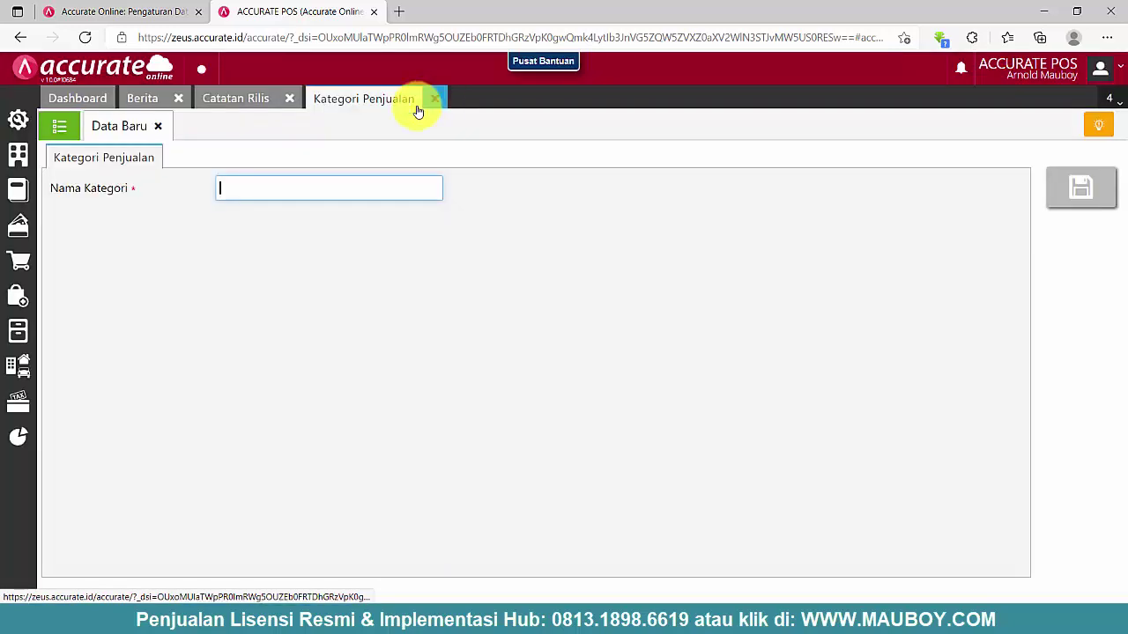
pyautogui.click(58, 128)
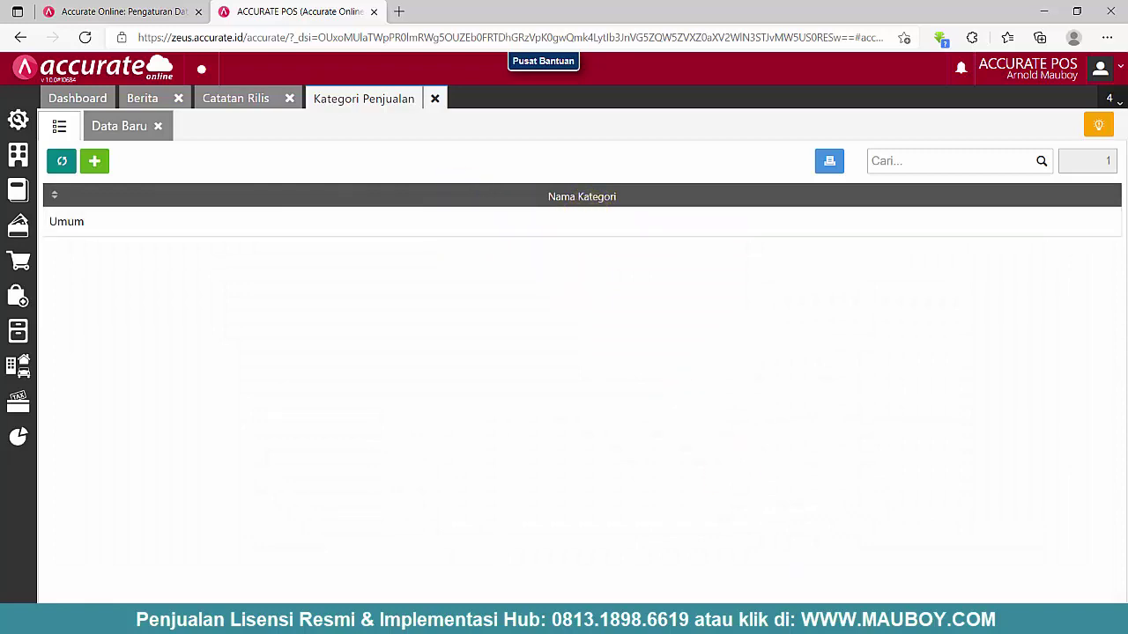
# - Check the workbook's Kategori Harga column, and create and save a sales category named Grosir in Accurate Online
pyautogui.hotkey('alt', 'Tab')
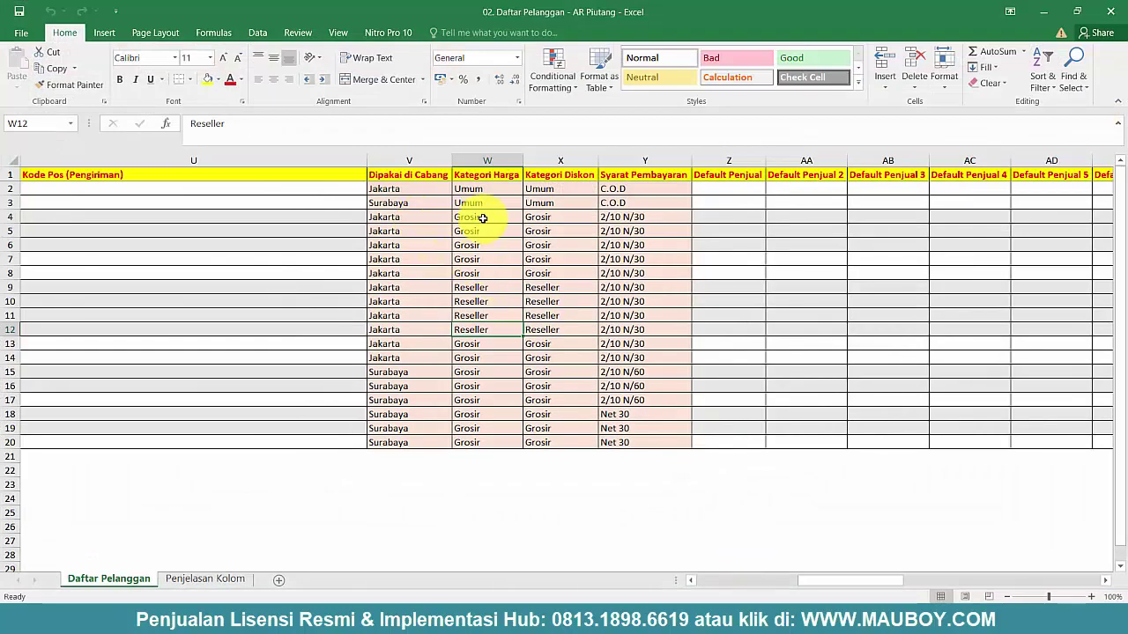
pyautogui.click(1045, 12)
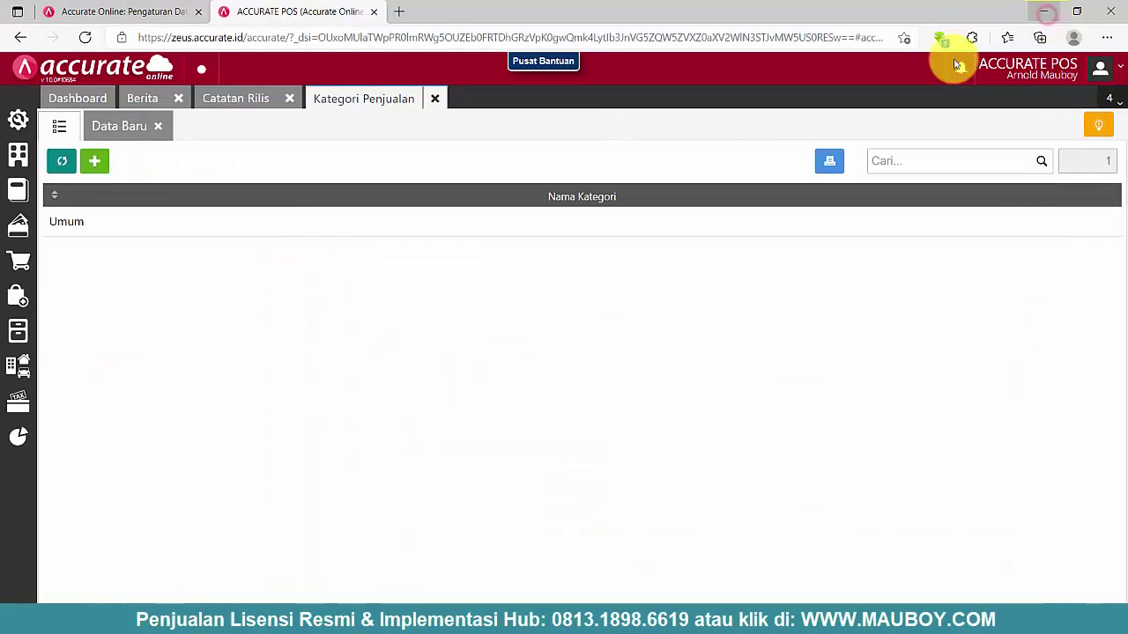
pyautogui.click(747, 610)
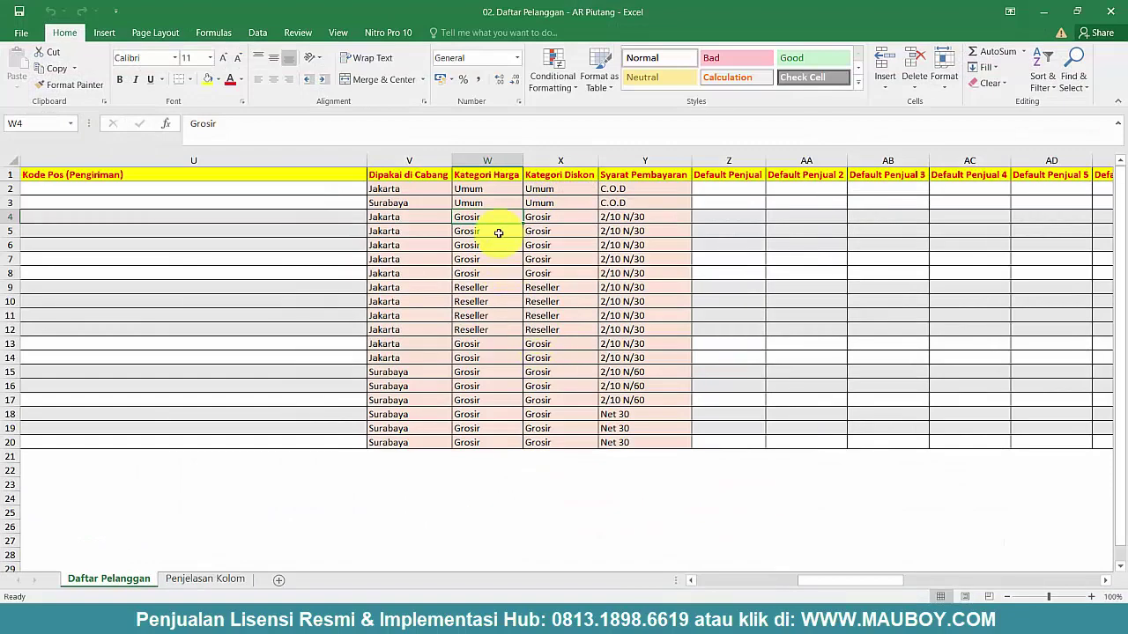
pyautogui.click(1045, 12)
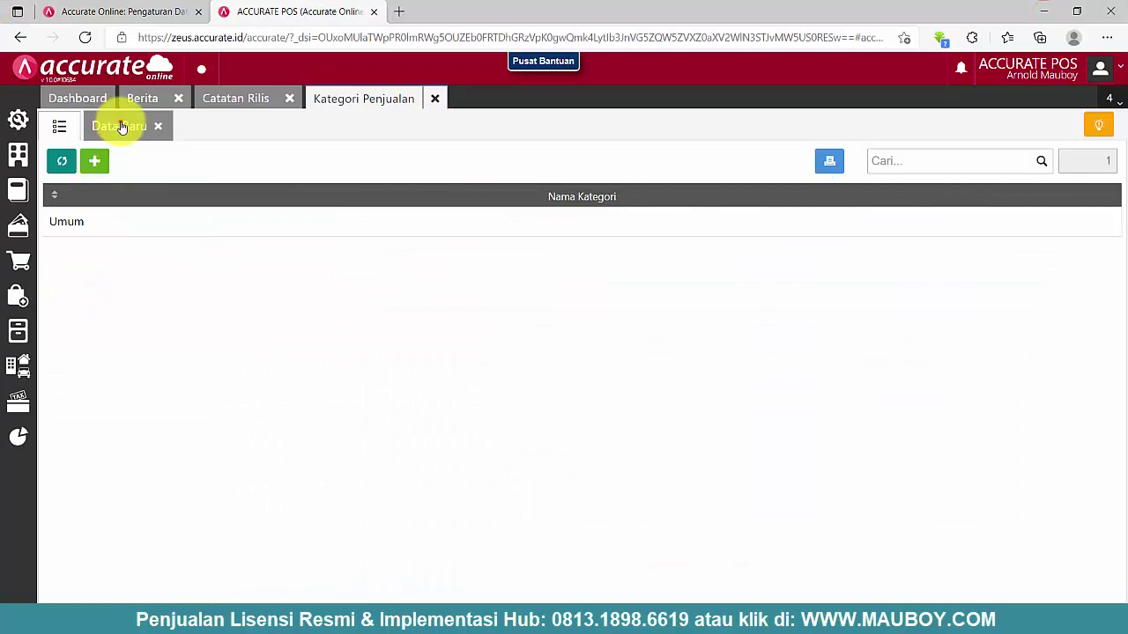
pyautogui.click(118, 126)
pyautogui.click(264, 189)
pyautogui.write('Grosir')
pyautogui.click(1092, 189)
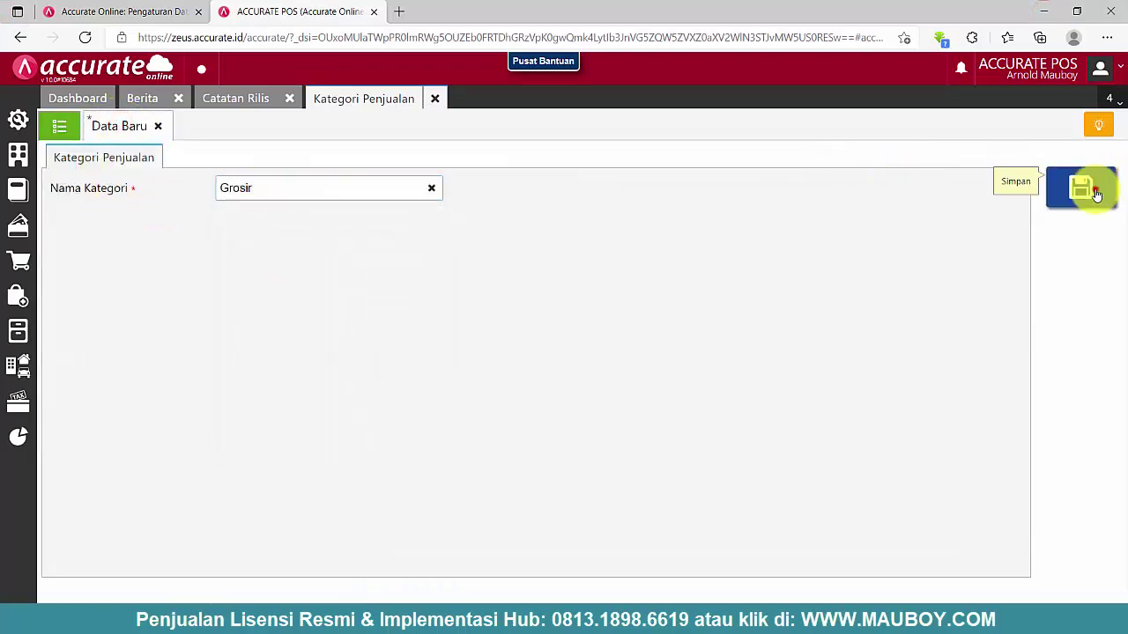
# - Check the Reseller entry in the workbook's Kategori Harga column, and save a sales category named Reseller in Accurate Online before closing Kategori Penjualan
pyautogui.click(749, 608)
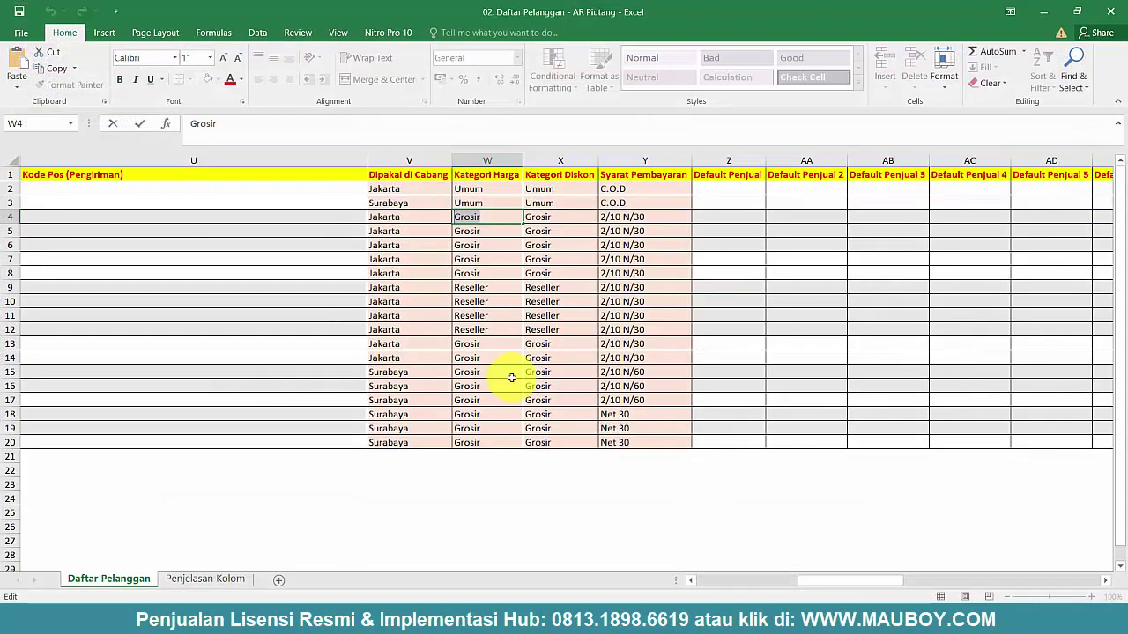
pyautogui.click(497, 291)
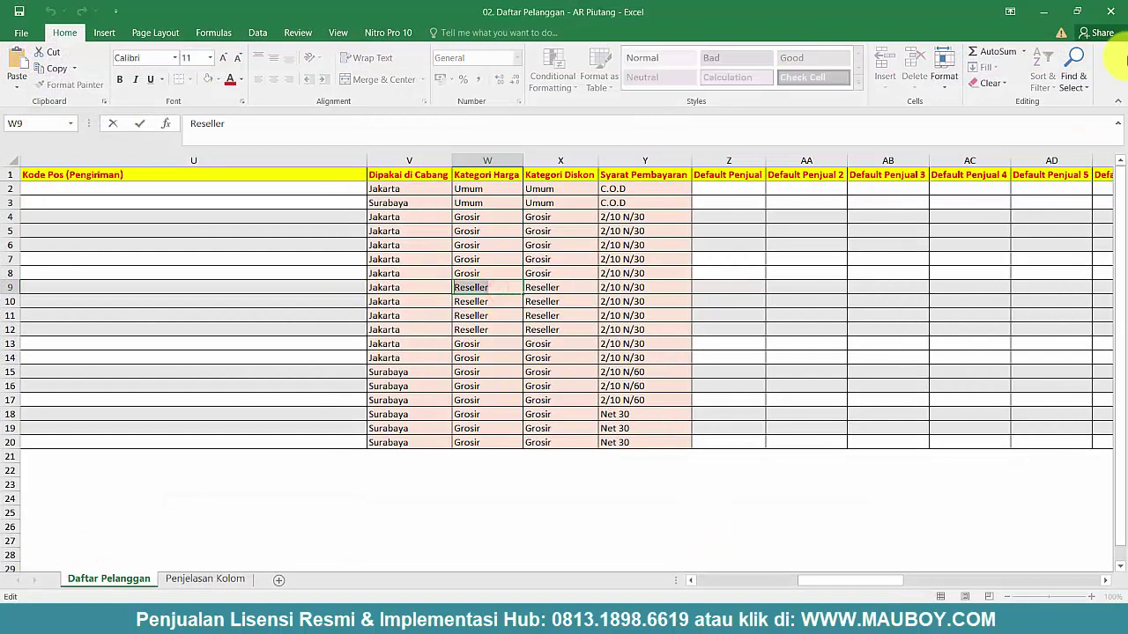
pyautogui.click(1043, 12)
pyautogui.click(247, 193)
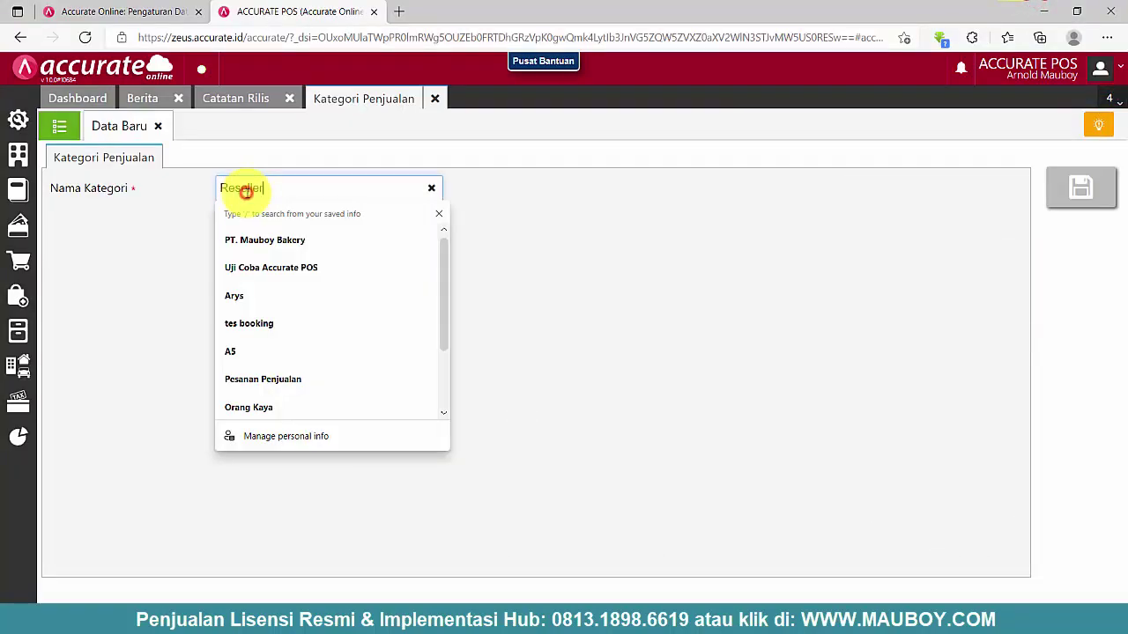
pyautogui.write('Reseller')
pyautogui.click(1077, 188)
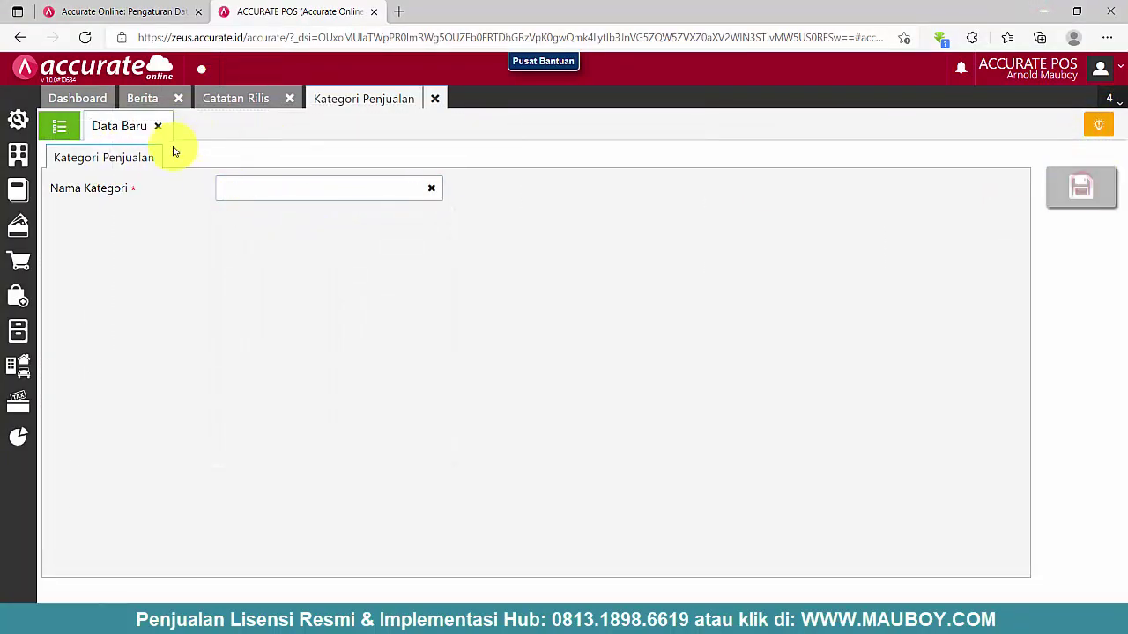
pyautogui.click(159, 128)
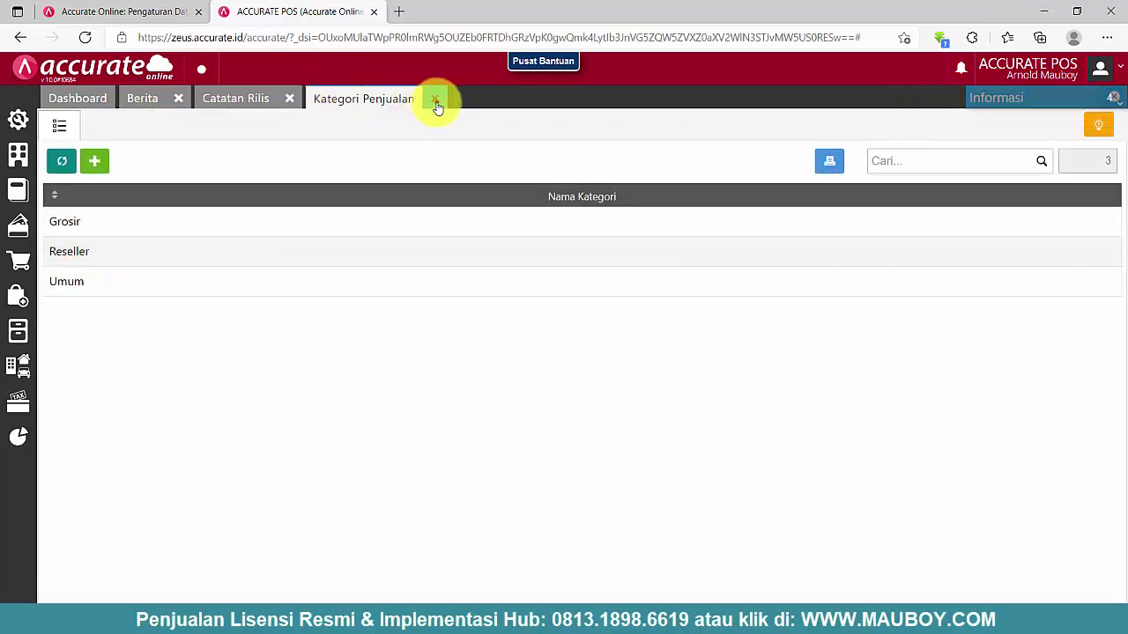
pyautogui.click(435, 98)
# - Review the workbook's Kategori Harga and Kategori Diskon columns for rows 2 to 20, and the first Syarat Pembayaran entry
pyautogui.click(14, 300)
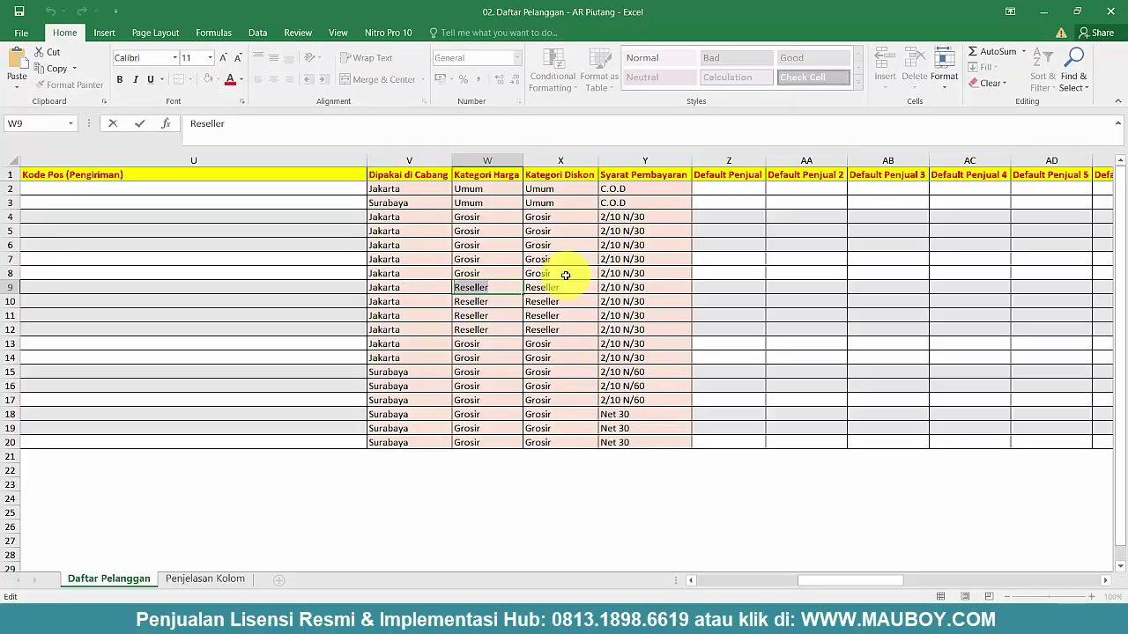
pyautogui.click(500, 251)
pyautogui.click(494, 192)
pyautogui.moveTo(523, 203); pyautogui.dragTo(554, 448)
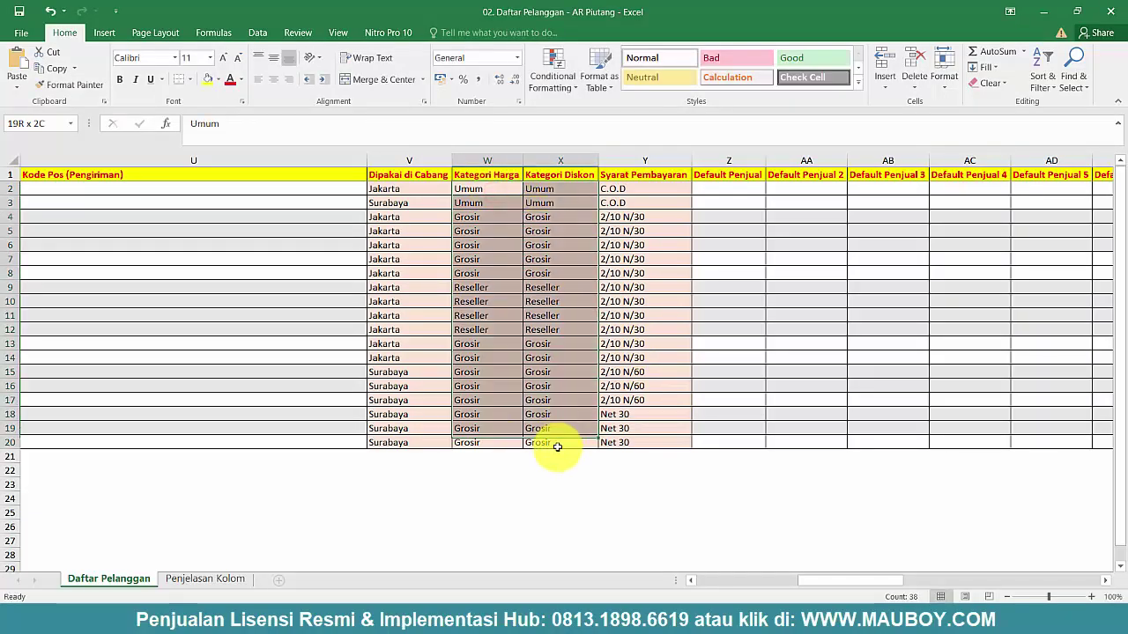
pyautogui.click(555, 273)
pyautogui.moveTo(494, 189); pyautogui.dragTo(573, 448)
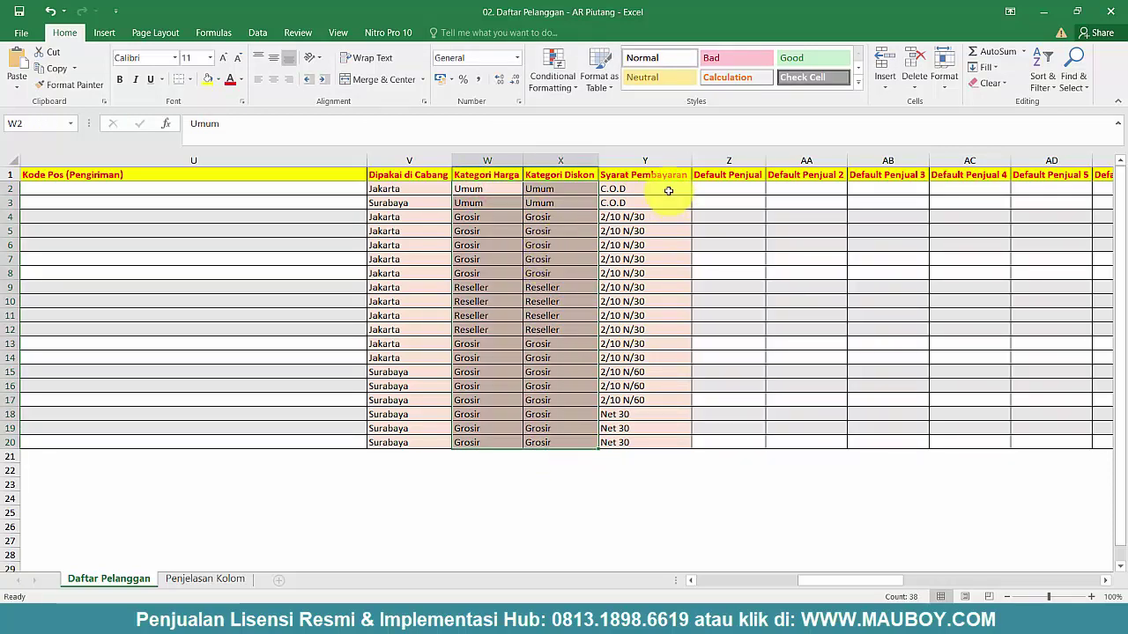
pyautogui.click(667, 190)
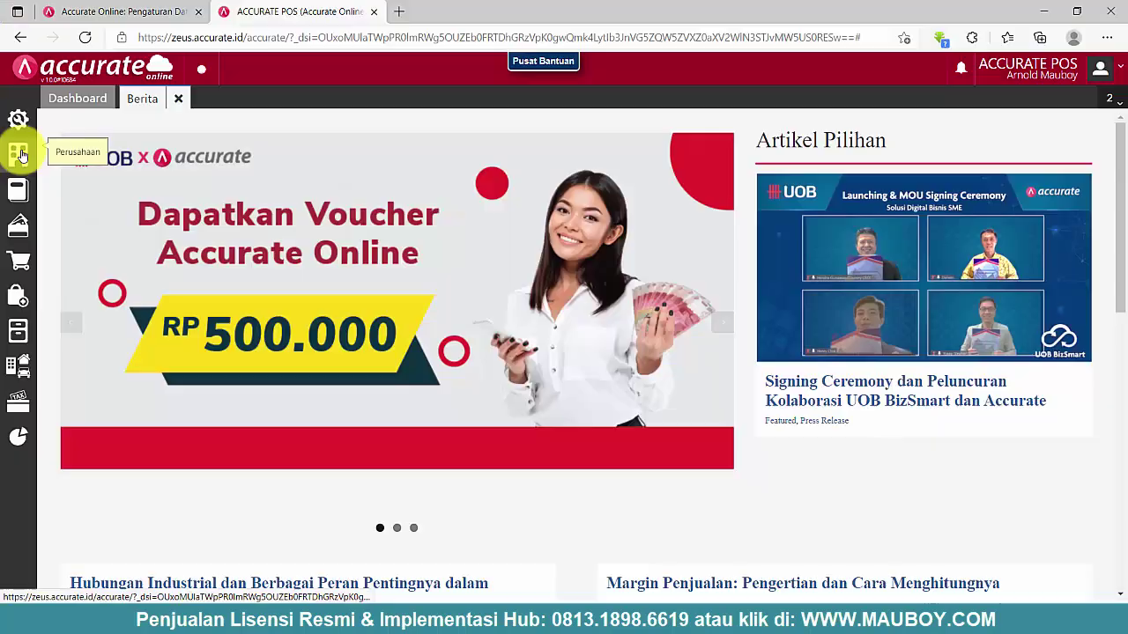
# - Open Syarat Pembayaran in Accurate Online and check the payment terms used in the workbook while it loads
pyautogui.click(20, 155)
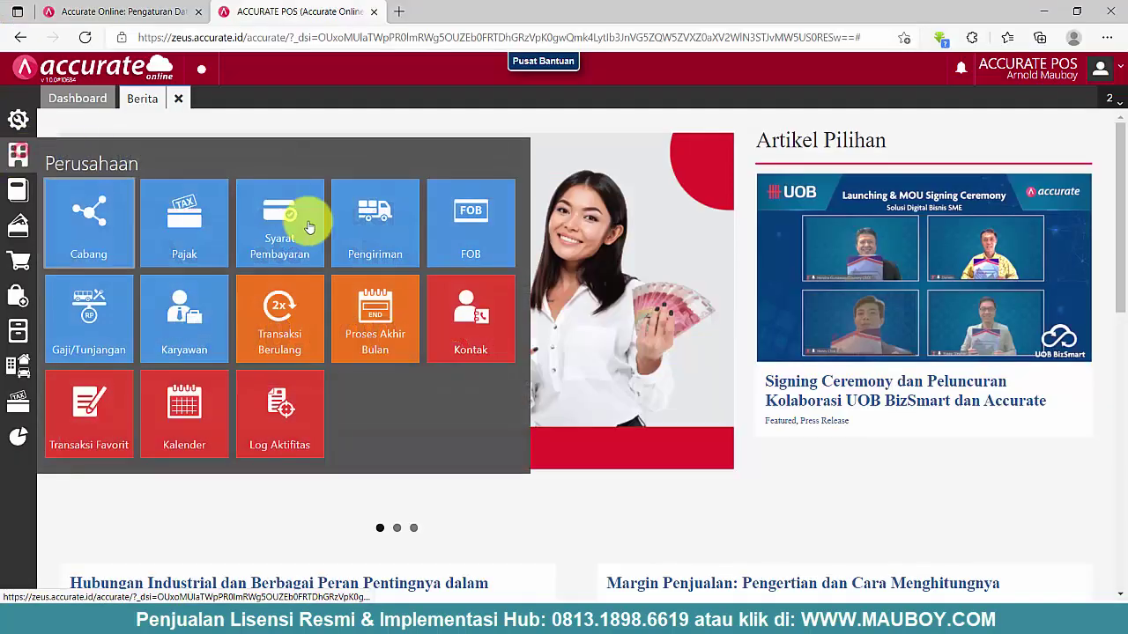
pyautogui.click(302, 222)
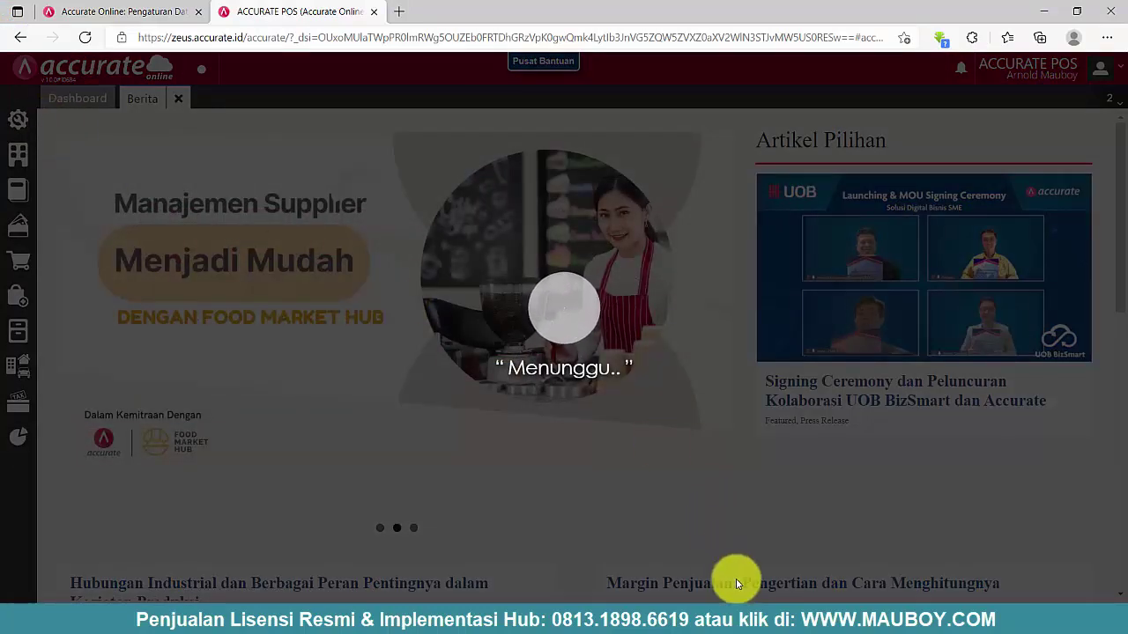
pyautogui.click(780, 596)
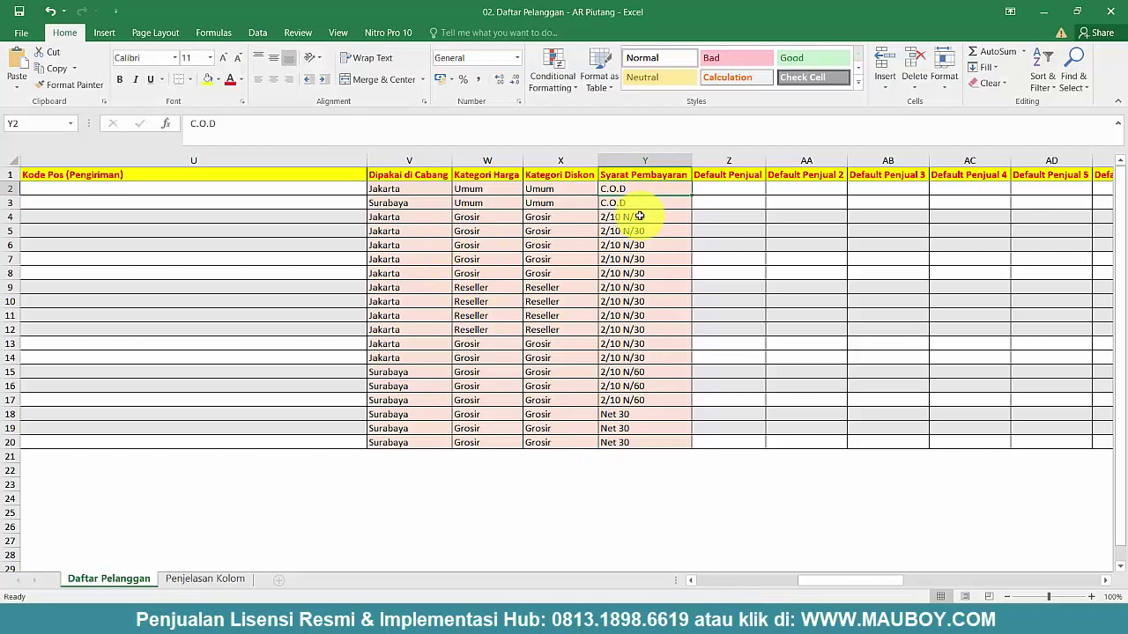
pyautogui.moveTo(642, 419); pyautogui.dragTo(642, 444)
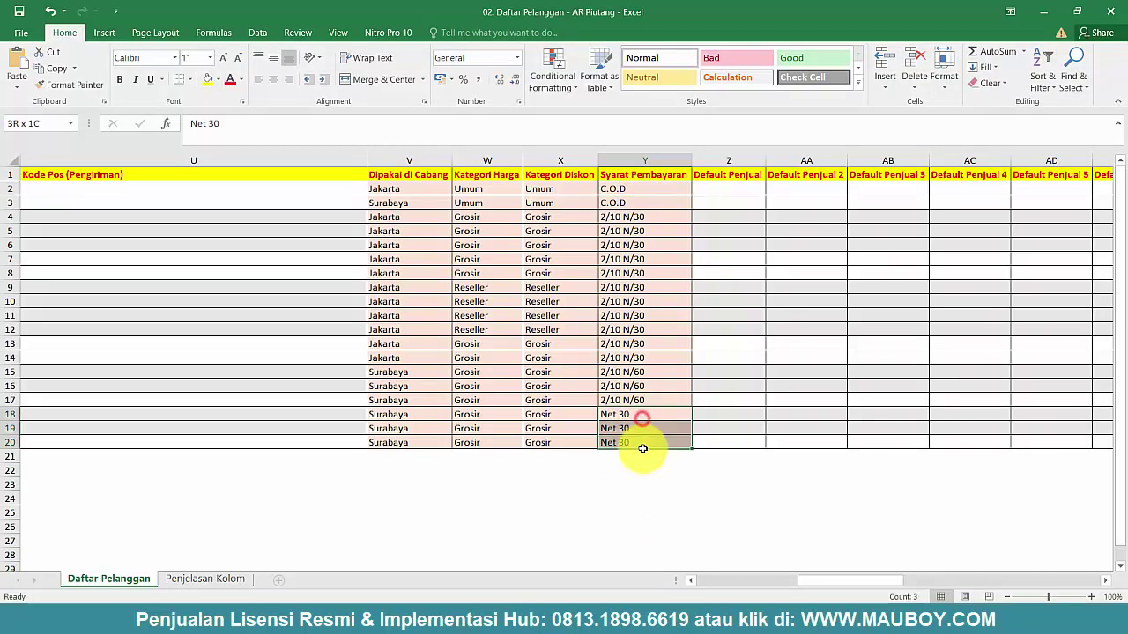
pyautogui.click(637, 302)
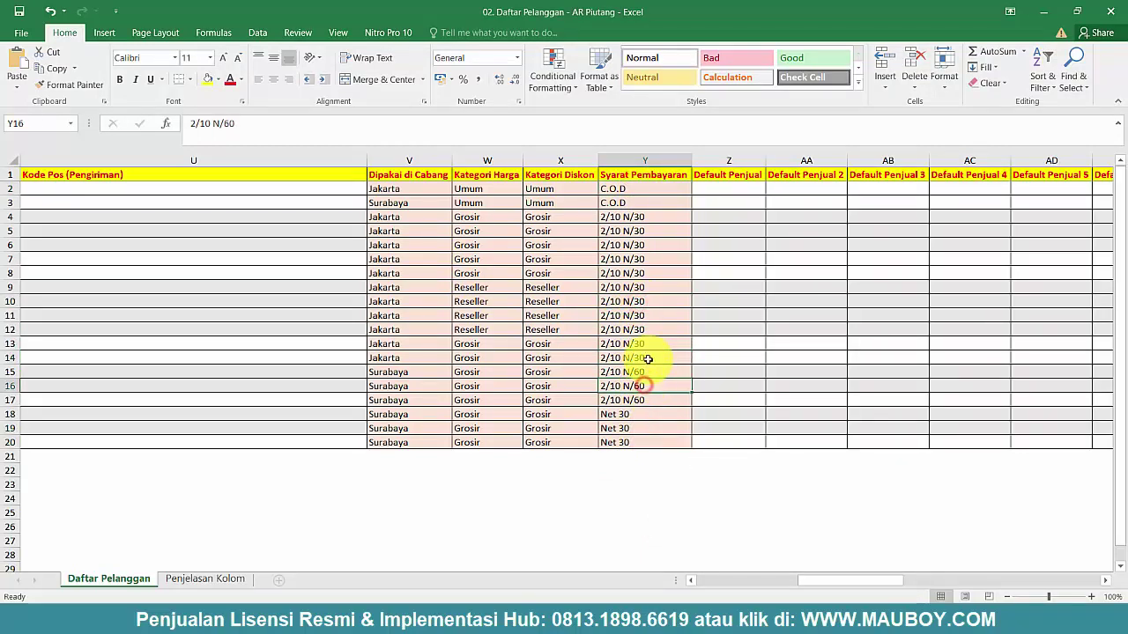
pyautogui.click(647, 331)
# - Display the Syarat Pembayaran list in Accurate Online and compare it with the workbook's payment terms
pyautogui.hotkey('alt', 'Tab')
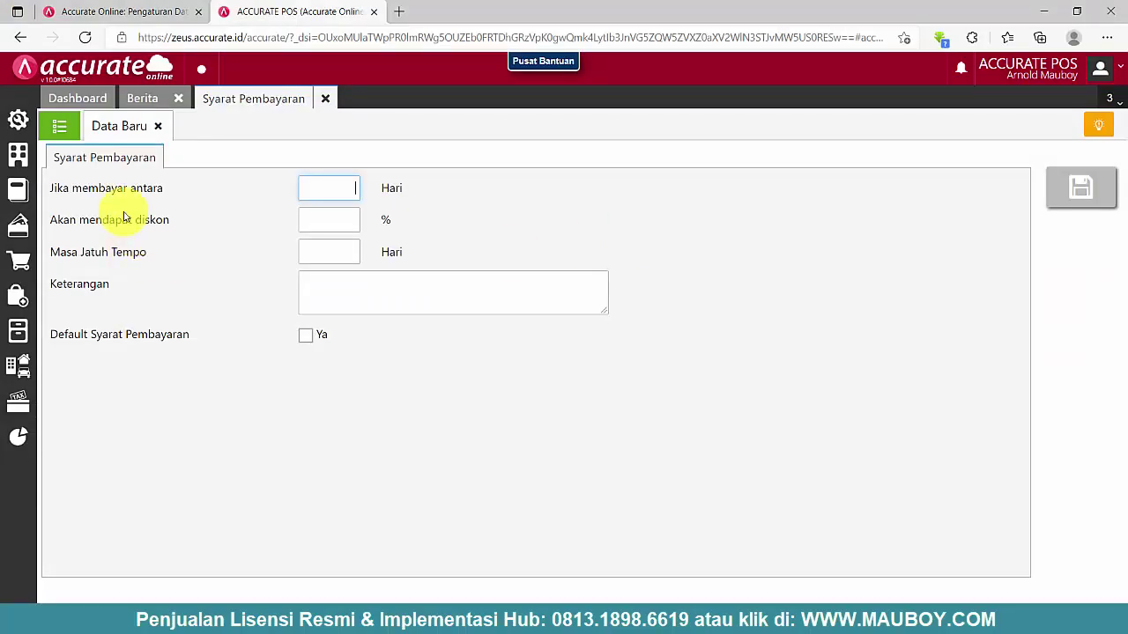
pyautogui.click(63, 130)
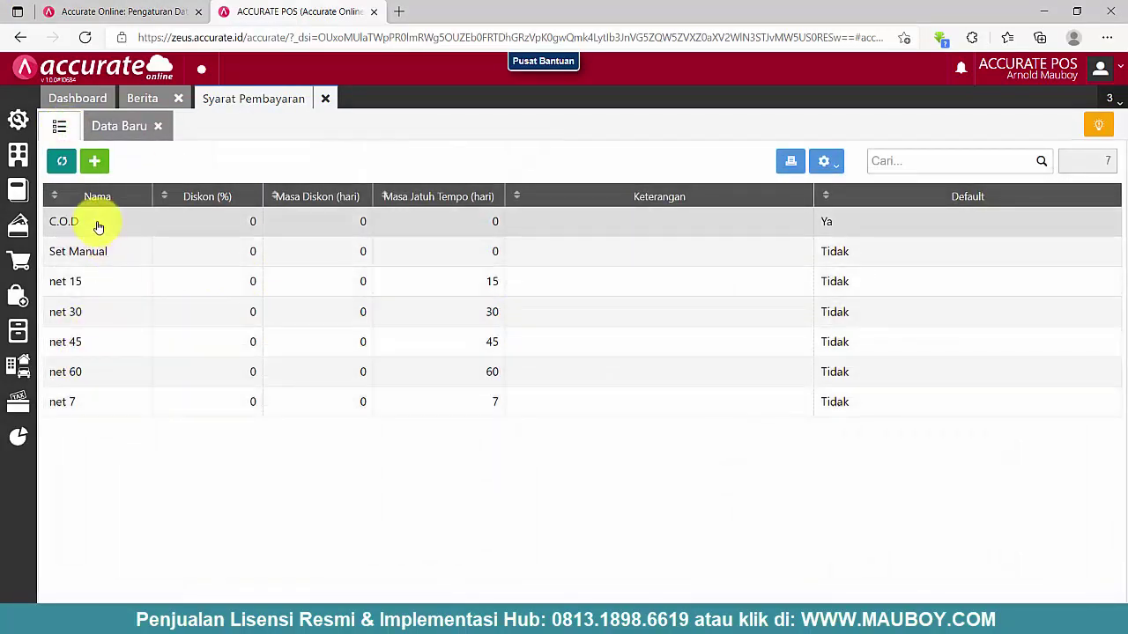
pyautogui.hotkey('alt', 'Tab')
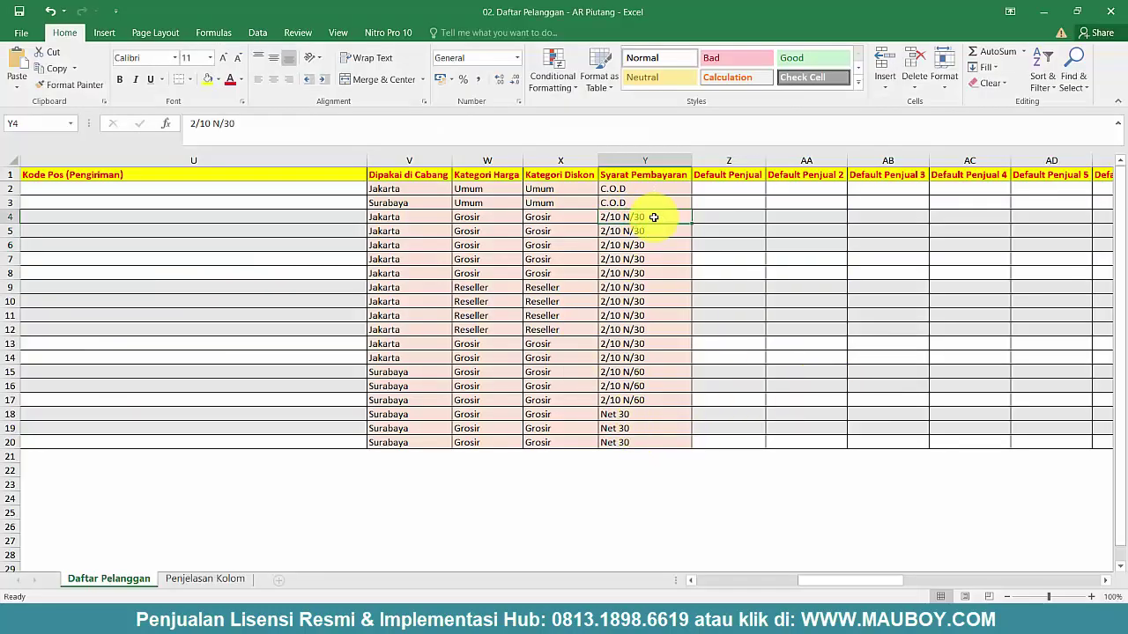
pyautogui.hotkey('alt', 'Tab')
# - Create and save a payment term with a 2% discount within 10 days and a 30-day due period, and display the Syarat Pembayaran list
pyautogui.click(107, 128)
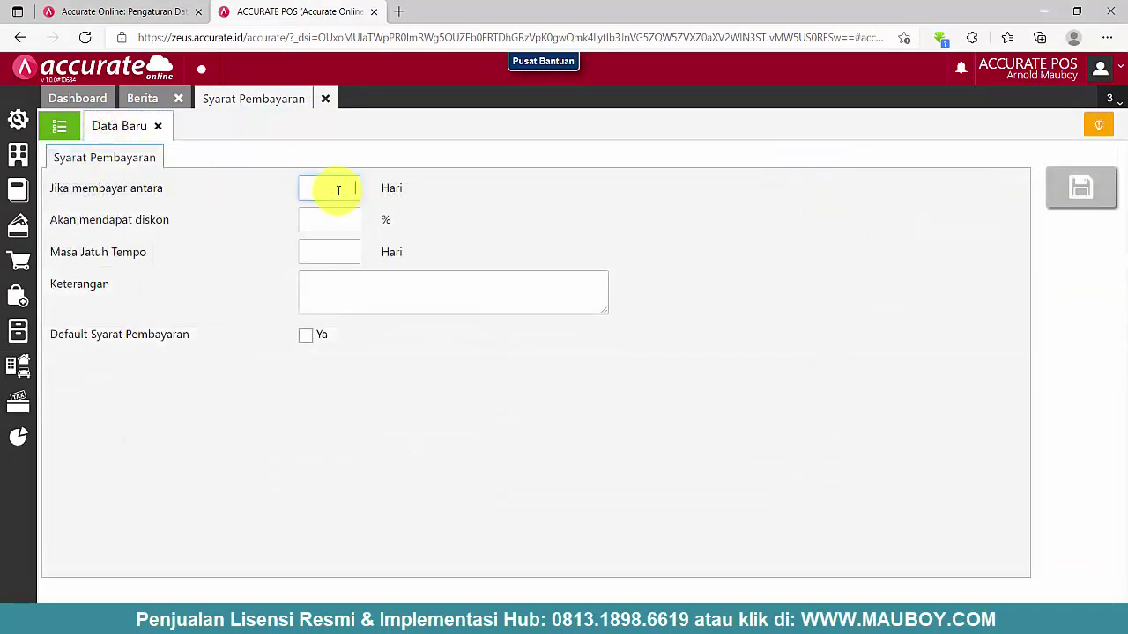
pyautogui.click(344, 223)
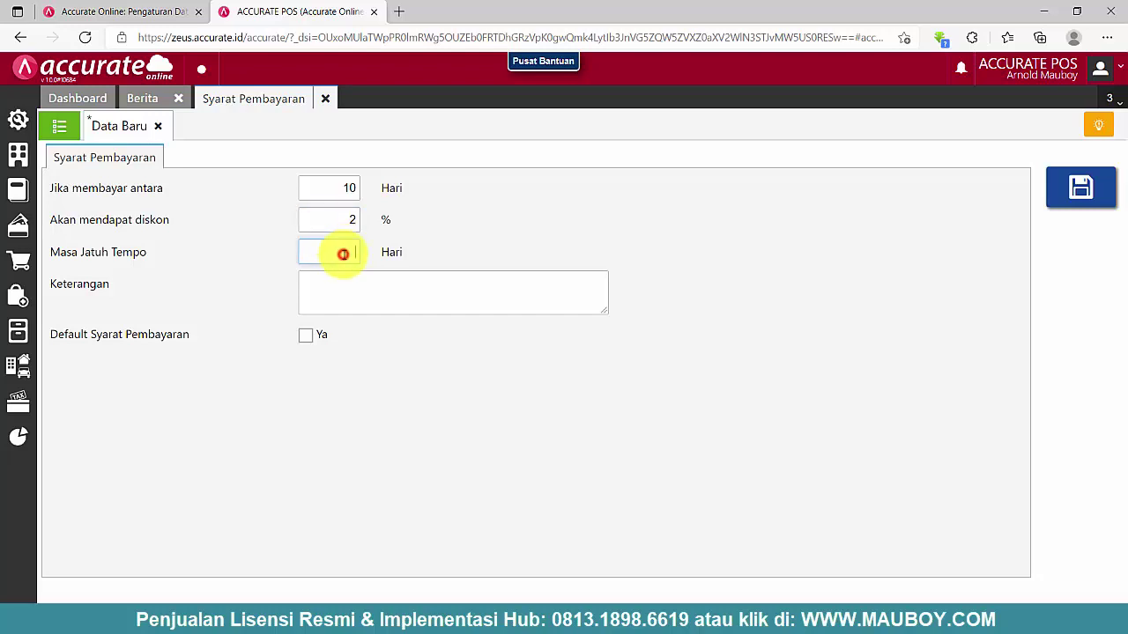
pyautogui.click(381, 284)
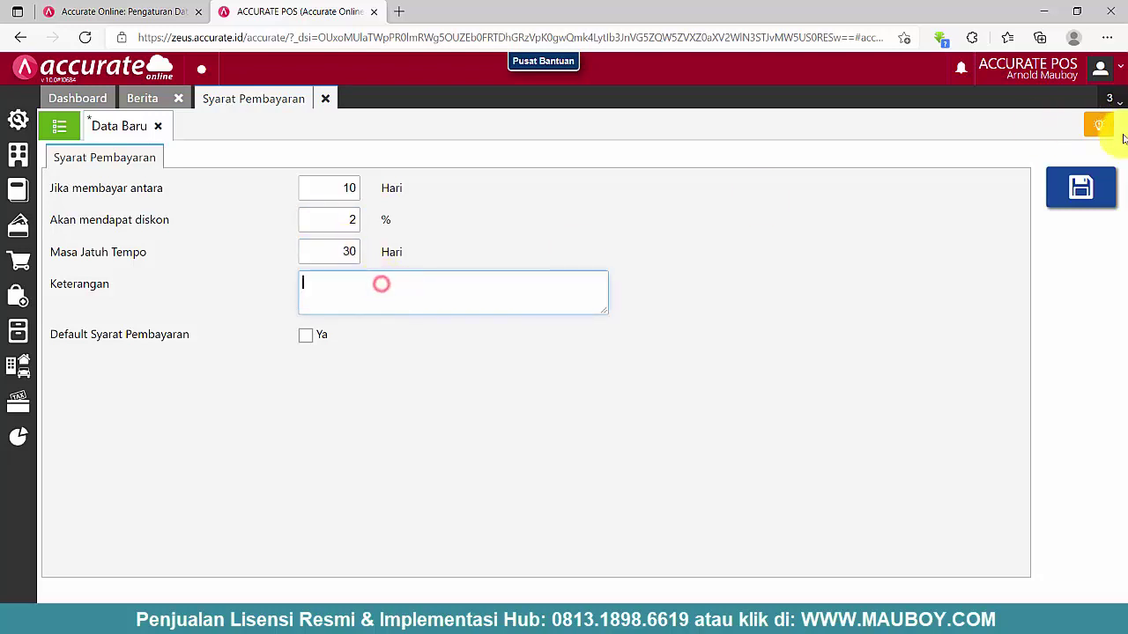
pyautogui.click(1081, 186)
pyautogui.click(58, 129)
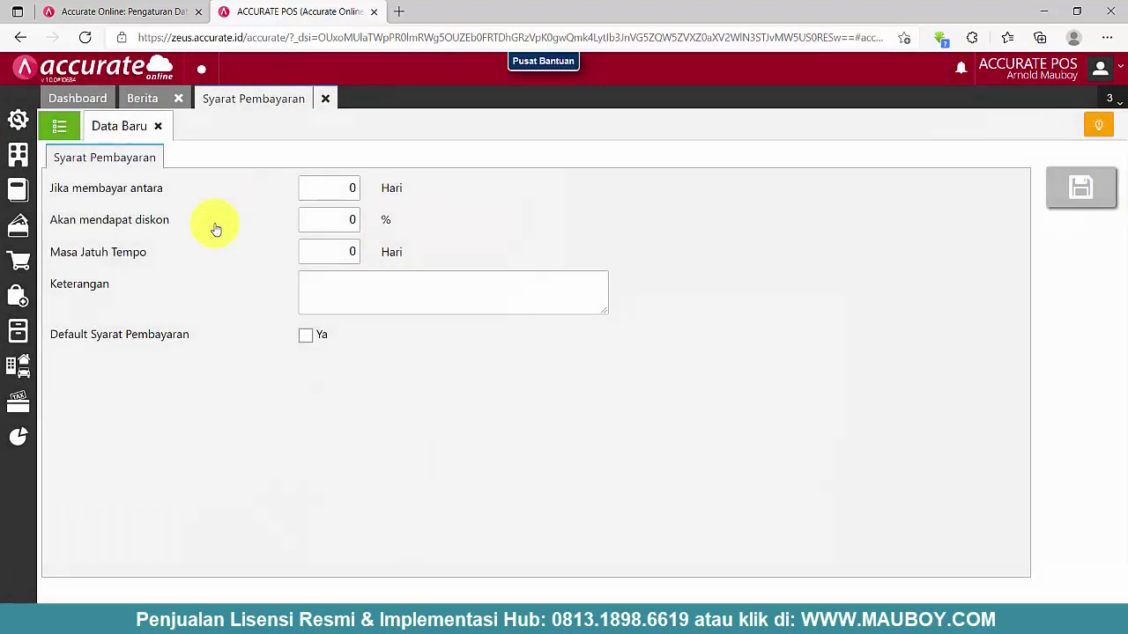
pyautogui.click(62, 127)
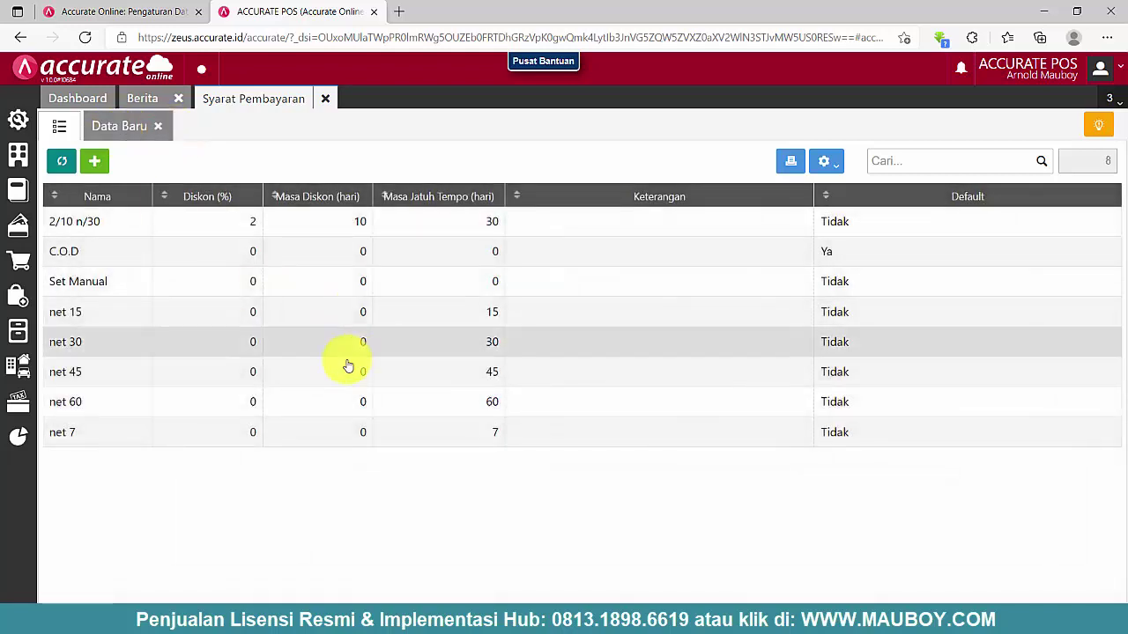
# - Create and save a payment term with a 2% discount within 10 days and a 60-day due period, and display the list
pyautogui.click(113, 128)
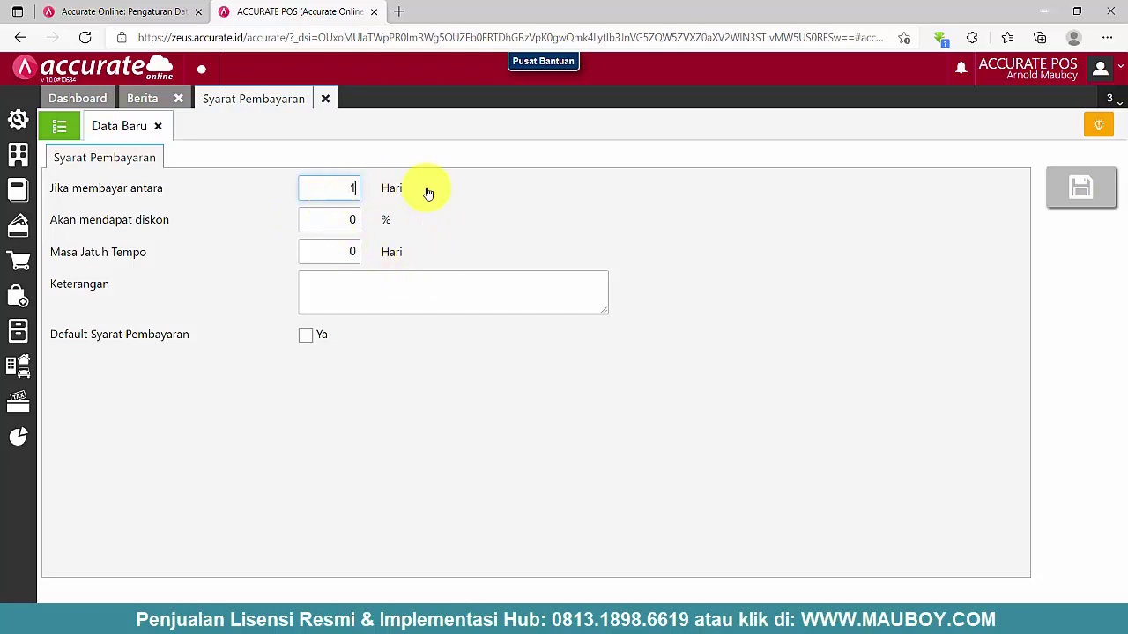
pyautogui.click(356, 219)
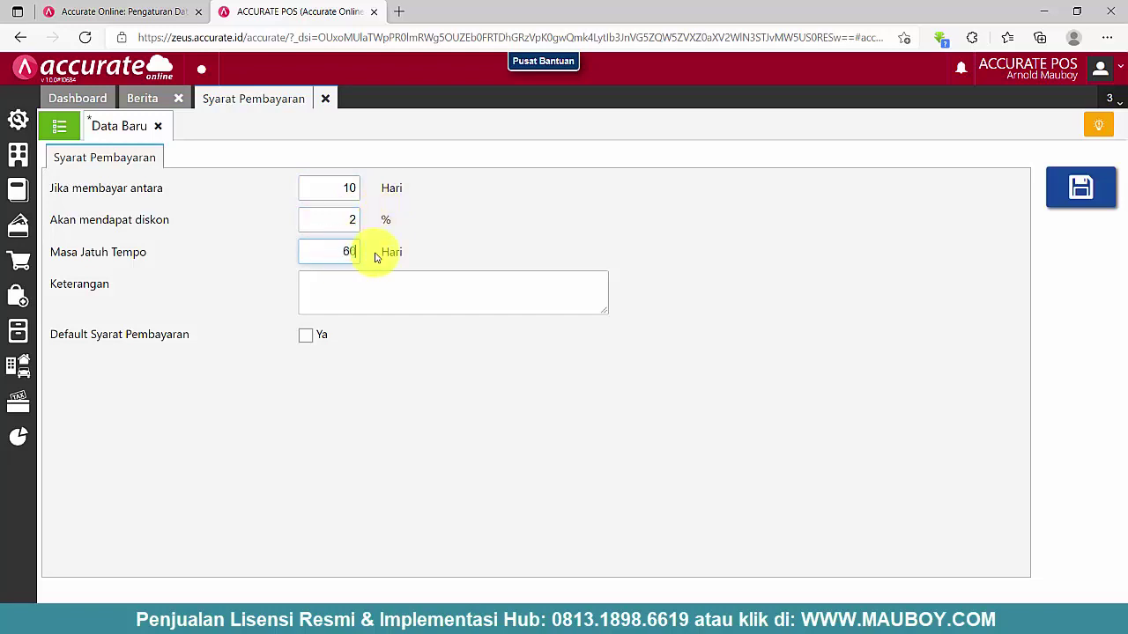
pyautogui.click(399, 298)
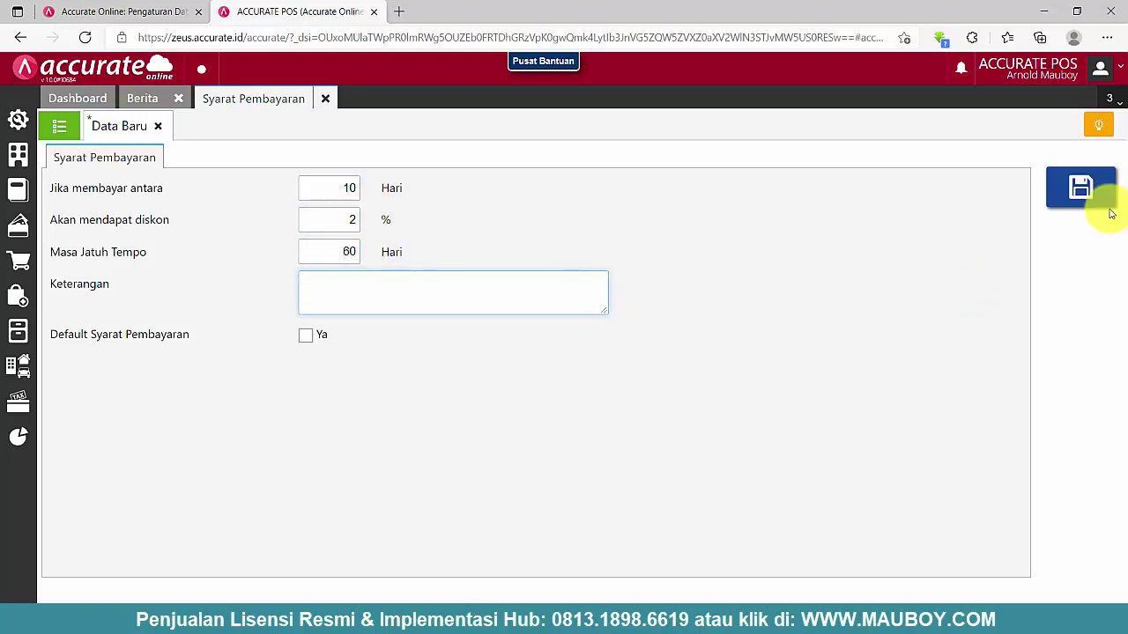
pyautogui.click(1080, 188)
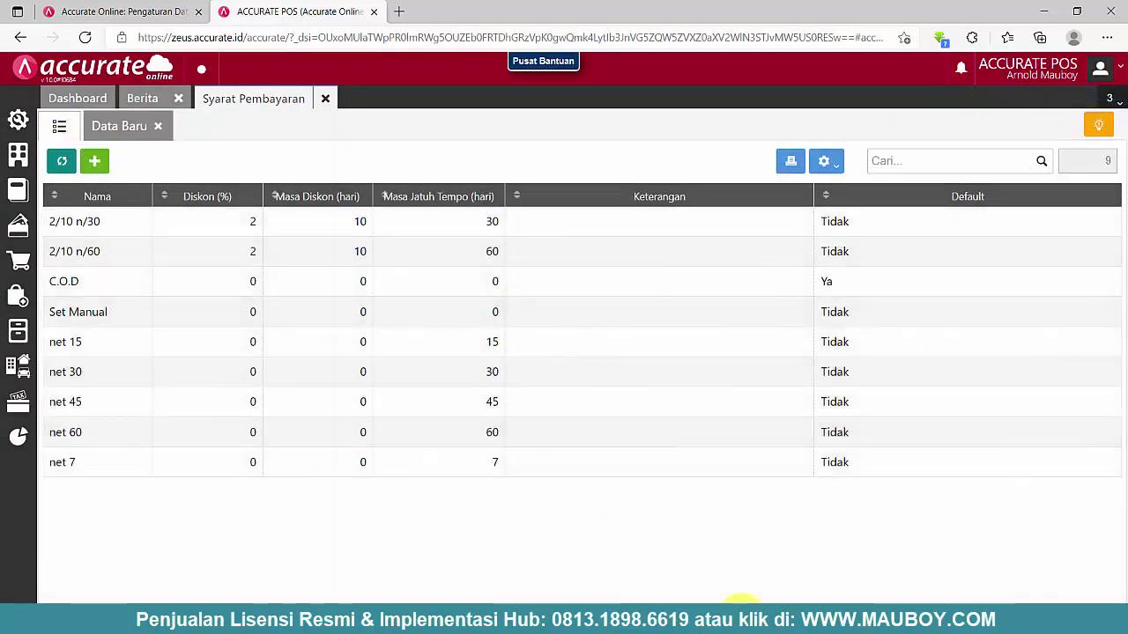
# - Switch to the customer workbook and review the Syarat Pembayaran column and the Nama and Kategori columns on Daftar Pelanggan
pyautogui.click(751, 606)
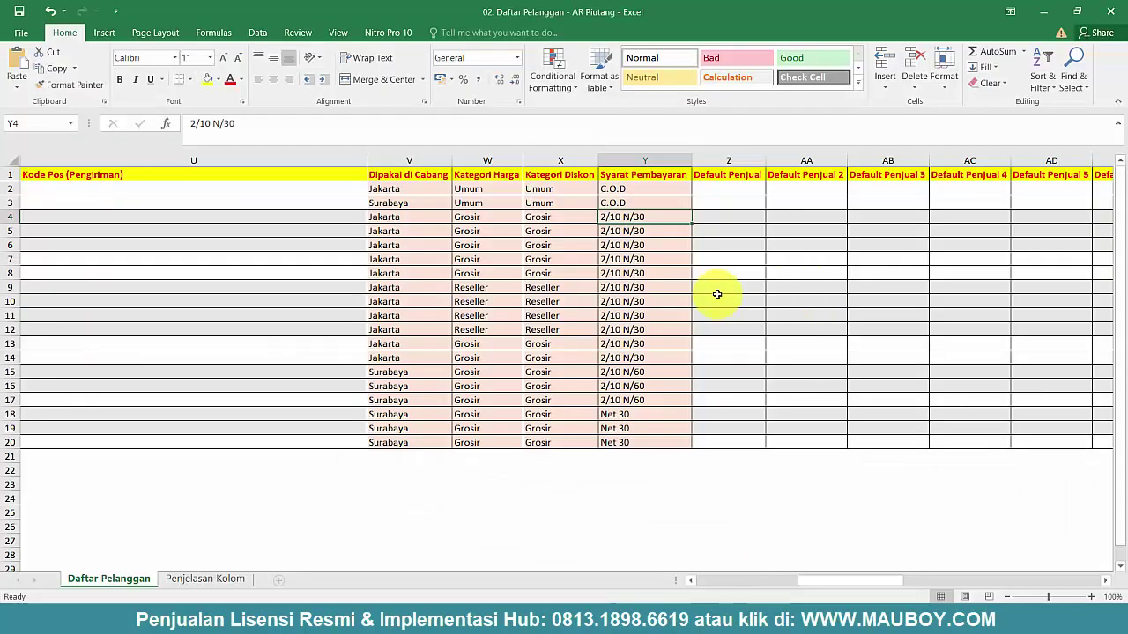
pyautogui.moveTo(838, 580); pyautogui.dragTo(722, 586)
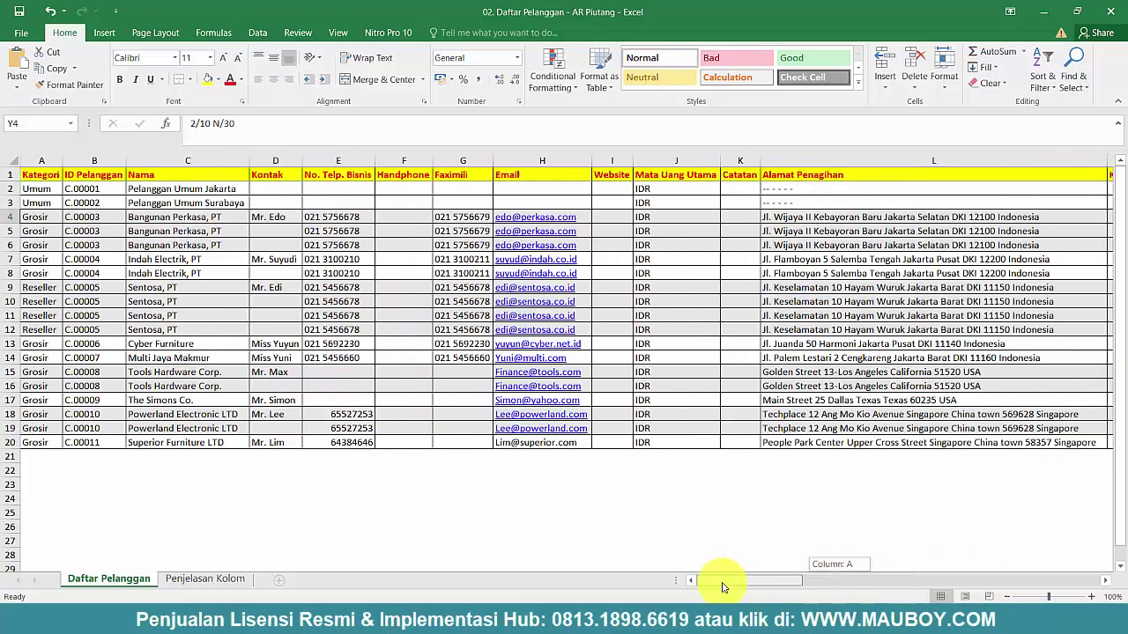
pyautogui.click(224, 301)
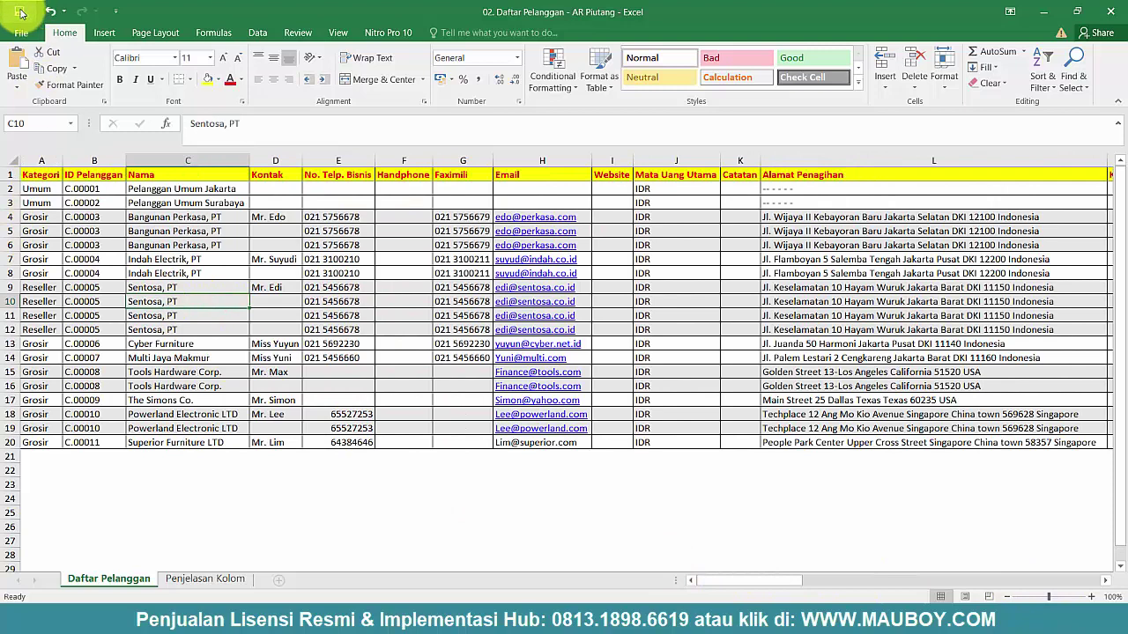
pyautogui.click(168, 328)
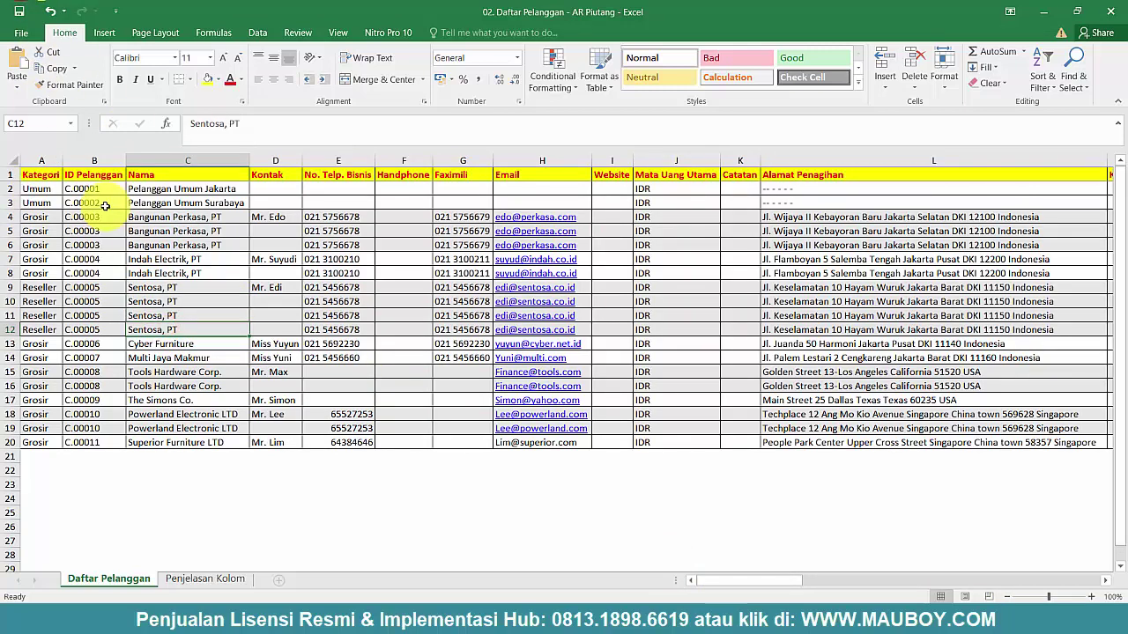
pyautogui.moveTo(42, 188); pyautogui.dragTo(44, 414)
# - Read the column explanations on the Penjelasan Kolom sheet, and check the Kategori header and customer rows on Daftar Pelanggan
pyautogui.click(163, 579)
pyautogui.scroll(13, 279, 360)
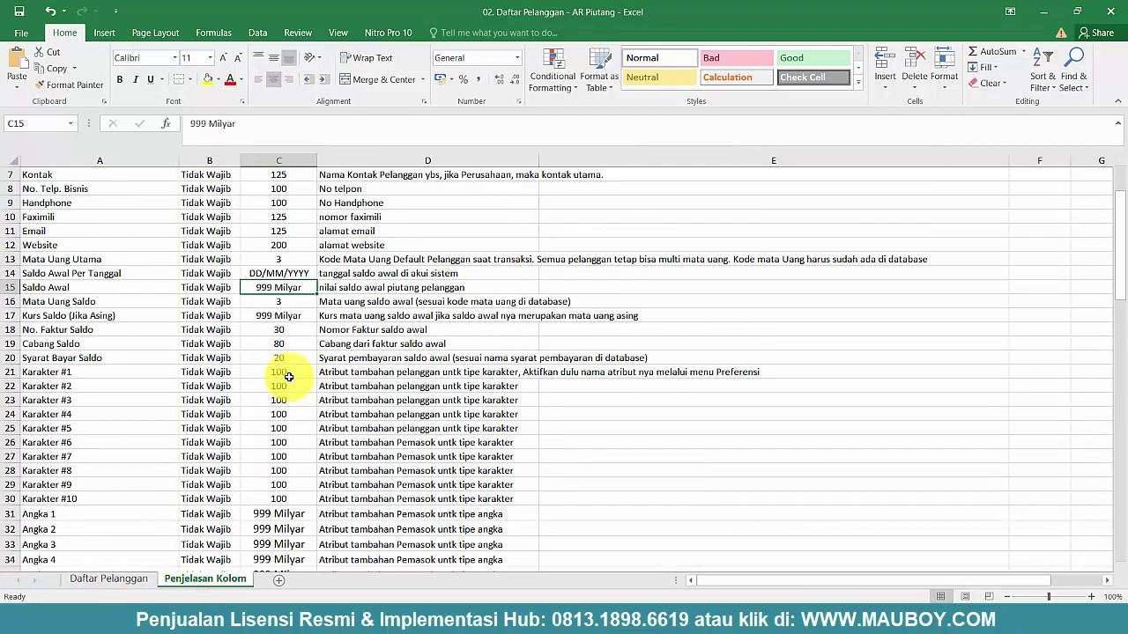
pyautogui.click(105, 578)
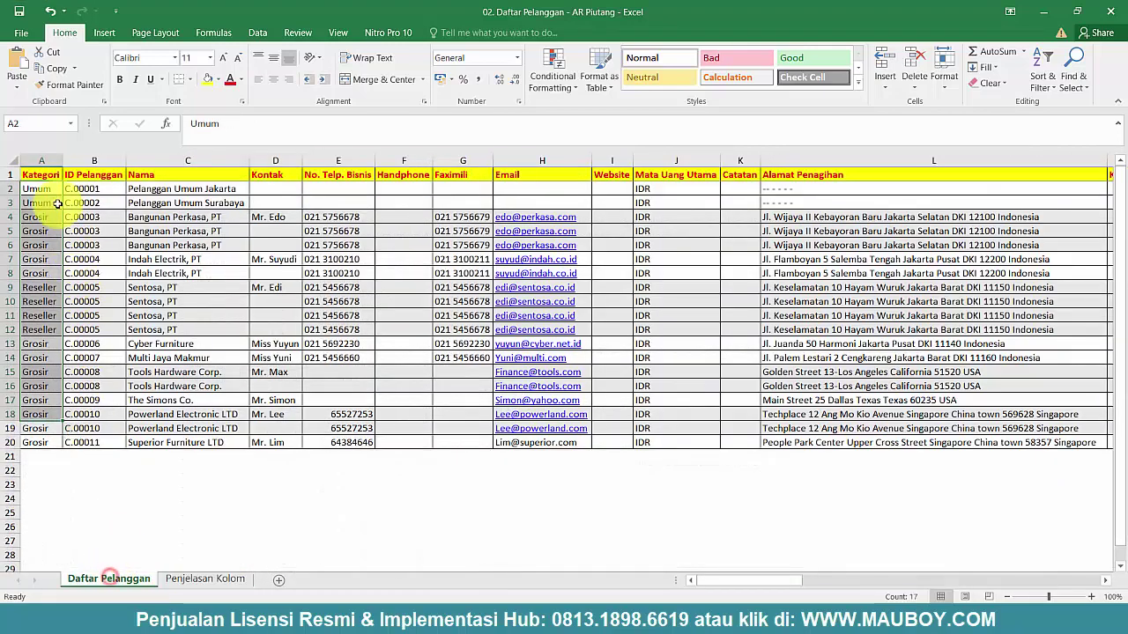
pyautogui.click(43, 170)
pyautogui.click(42, 170)
pyautogui.click(327, 343)
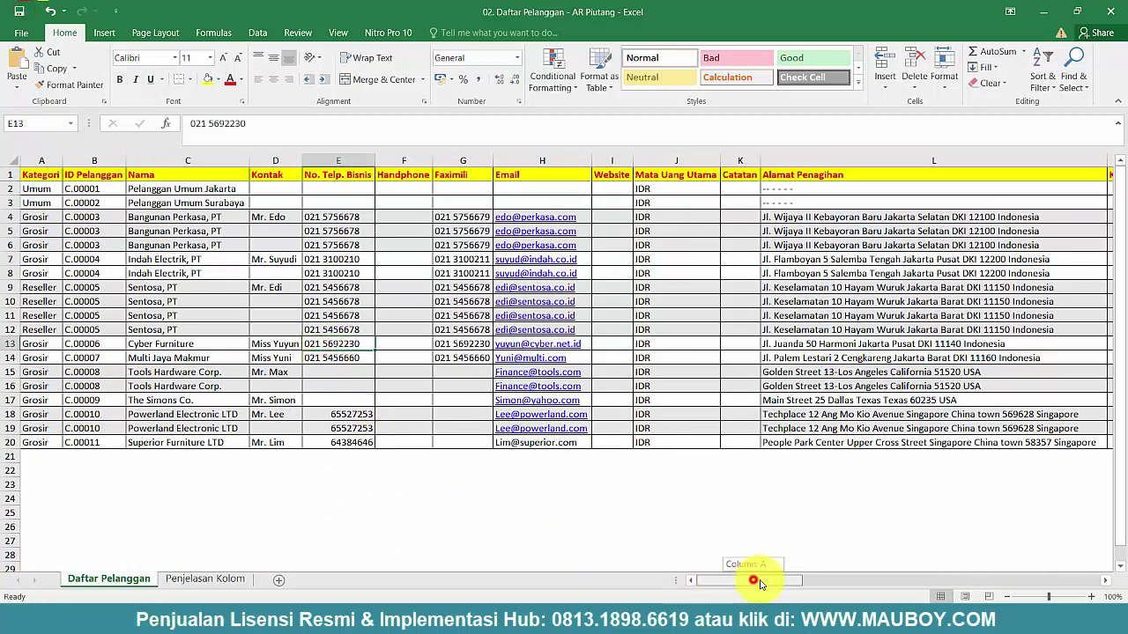
pyautogui.moveTo(760, 584)
pyautogui.mouseDown()
pyautogui.moveTo(863, 581)
pyautogui.moveTo(740, 585)
pyautogui.mouseUp()
# - Switch back to Accurate Online and open Daftar Laporan
pyautogui.click(1040, 12)
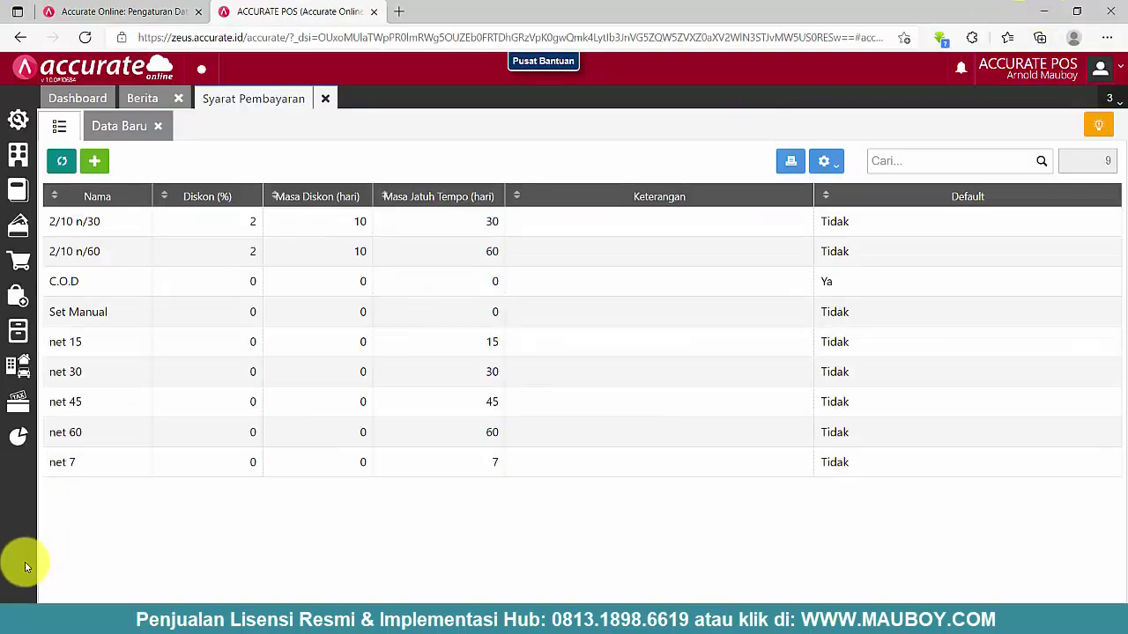
pyautogui.click(15, 435)
pyautogui.click(103, 433)
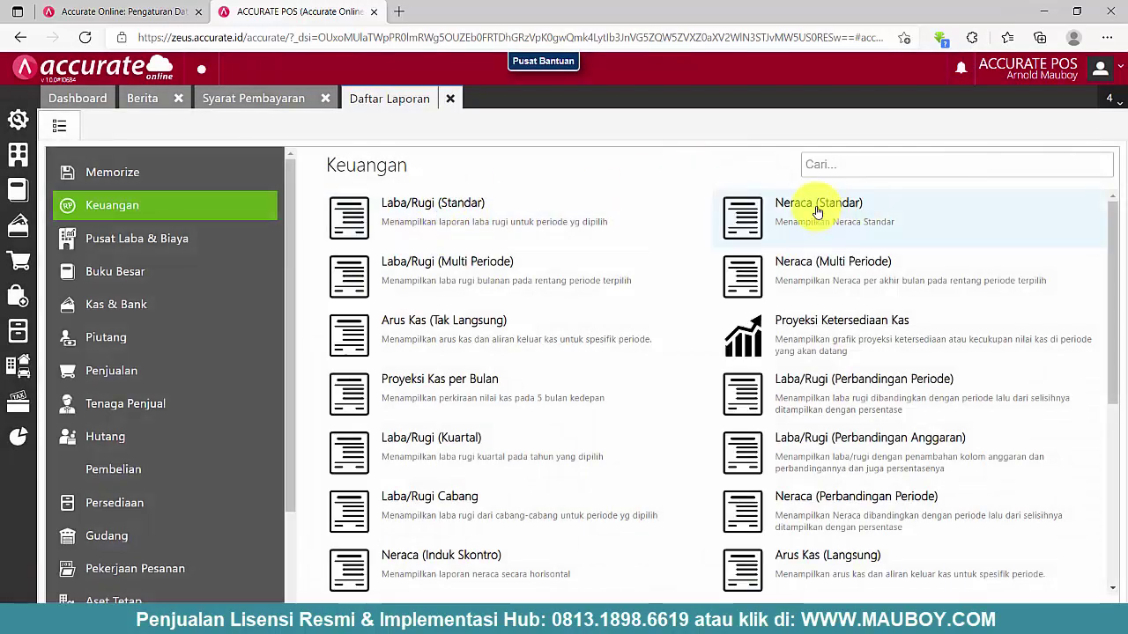
# - Display the Neraca (Standar) report with its preset parameters and read it from Aset down to Ekuitas
pyautogui.click(813, 208)
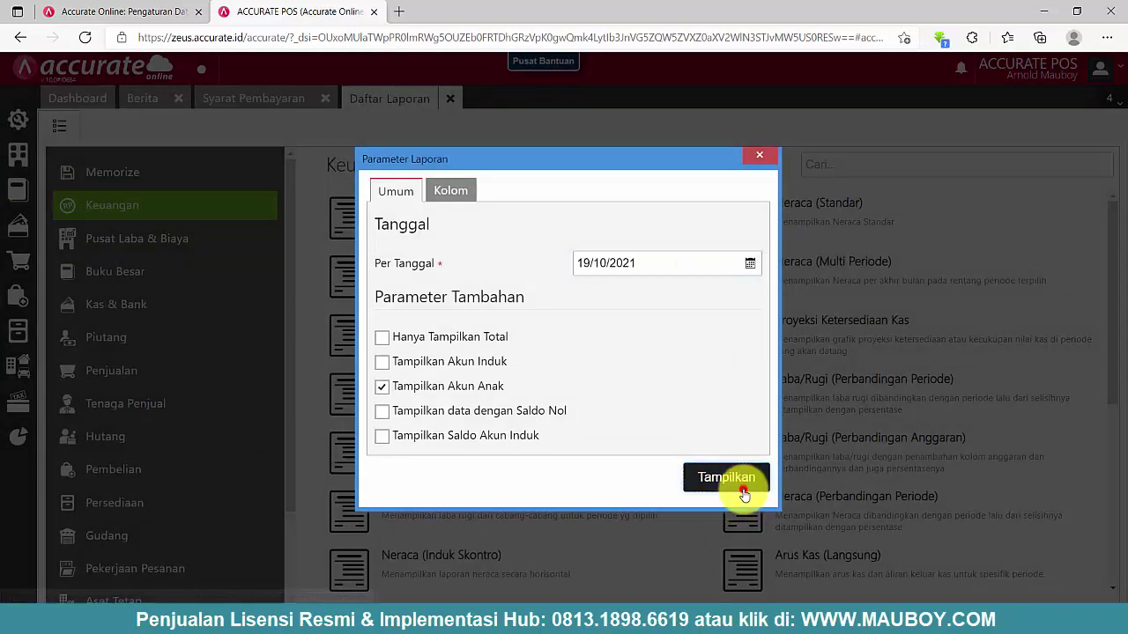
pyautogui.click(736, 483)
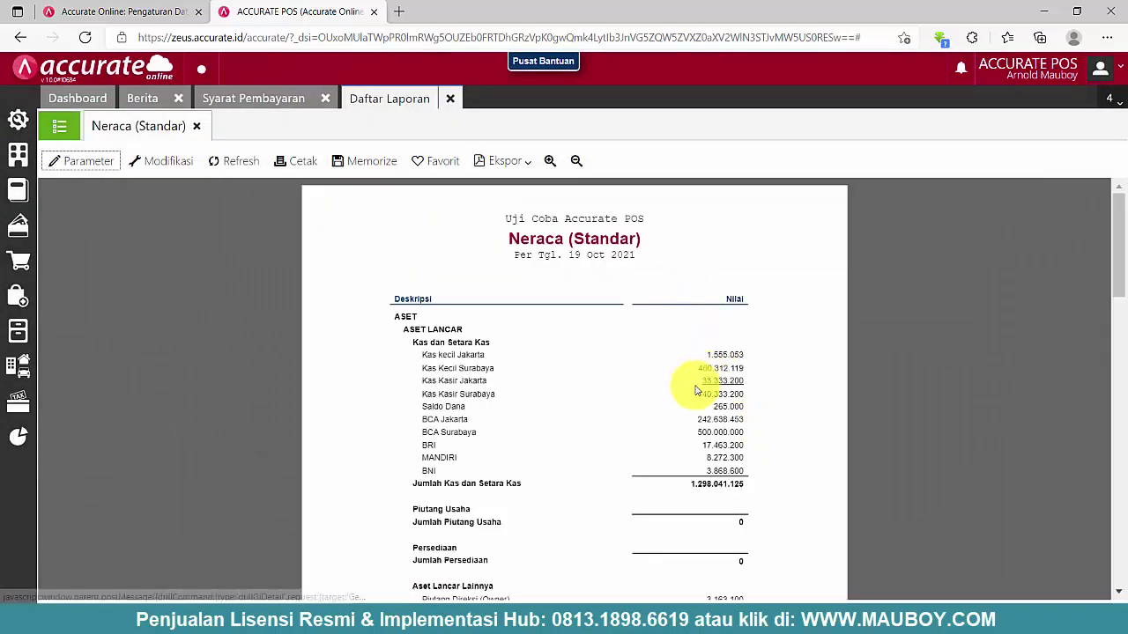
pyautogui.scroll(-1, 607, 373)
pyautogui.scroll(-1, 613, 372)
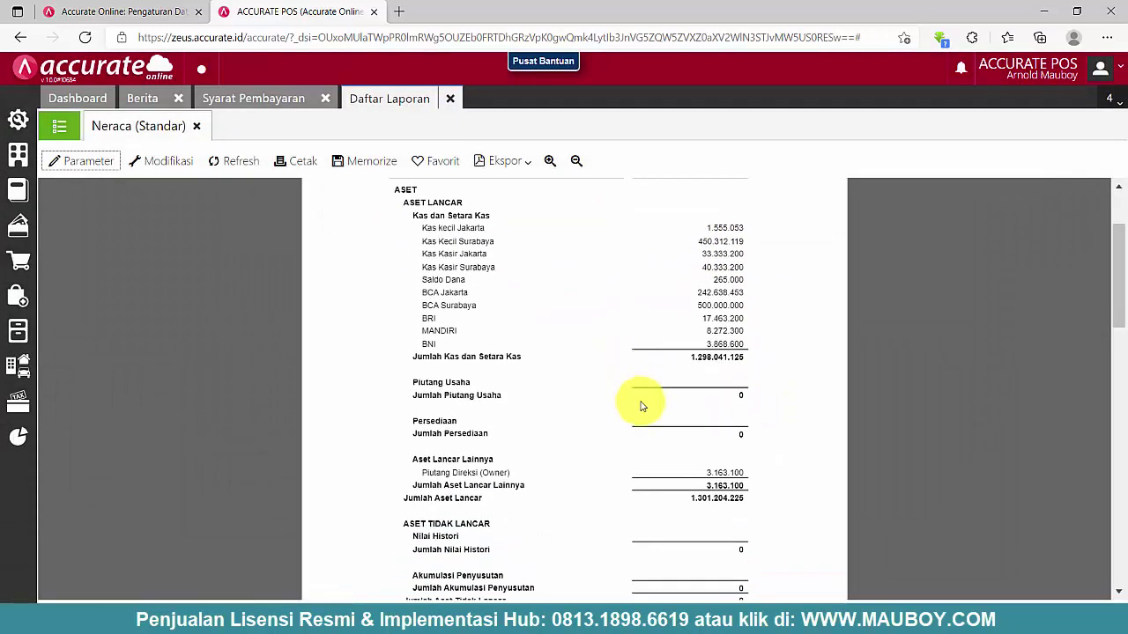
pyautogui.scroll(-1, 656, 458)
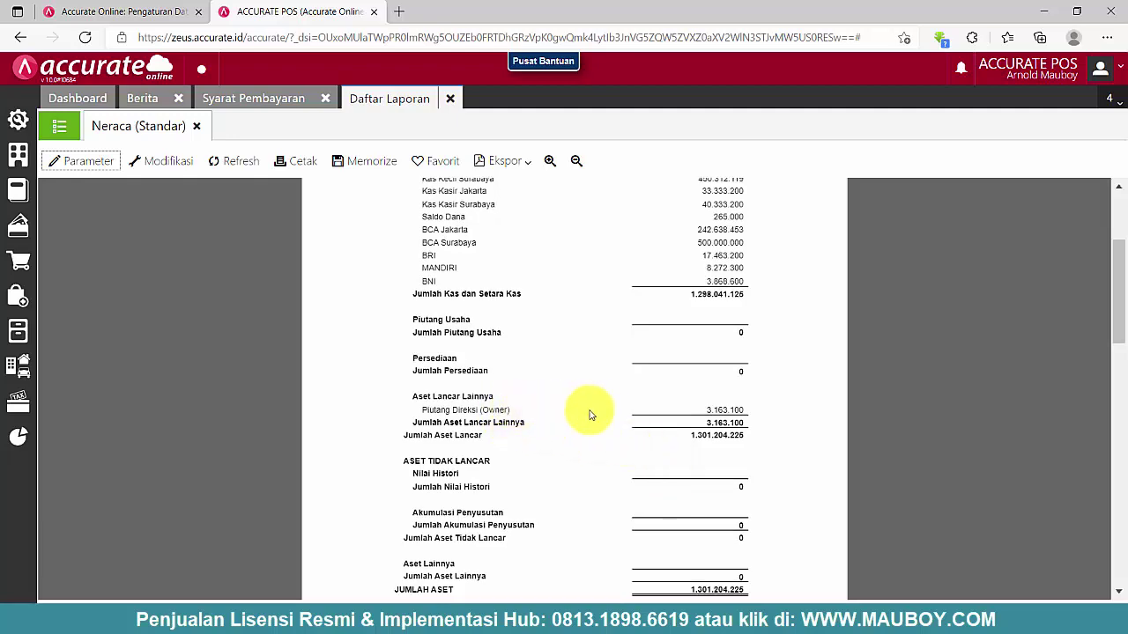
pyautogui.scroll(-8, 618, 417)
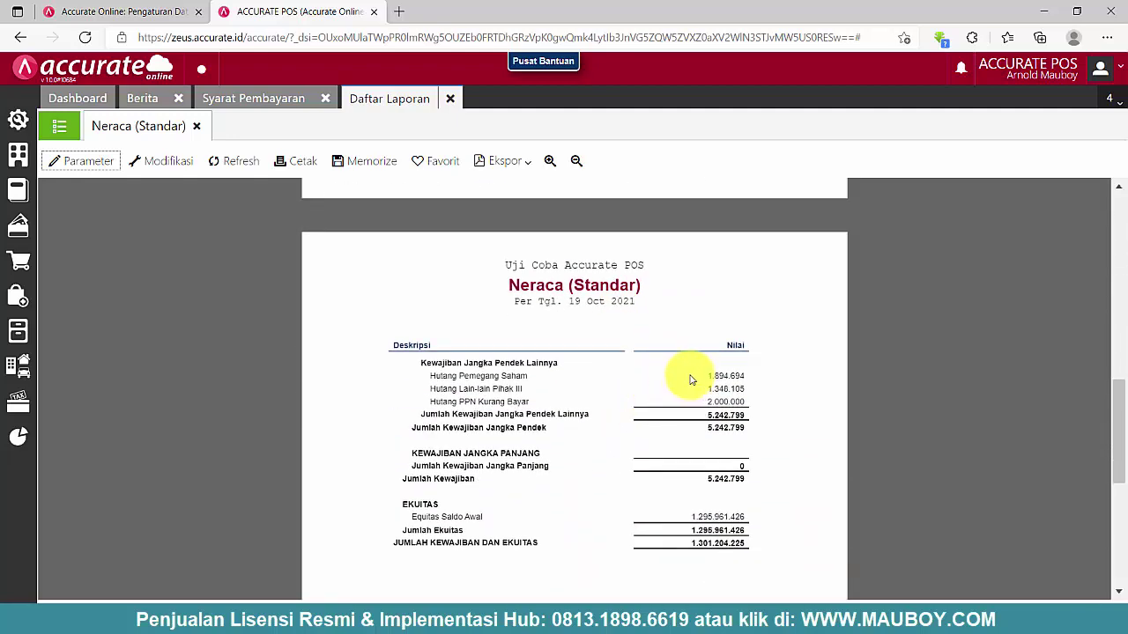
# - Examine the liabilities and the Piutang Usaha section of the Neraca report, and enlarge the report view
pyautogui.moveTo(692, 379); pyautogui.dragTo(793, 396)
pyautogui.click(792, 392)
pyautogui.scroll(8, 793, 390)
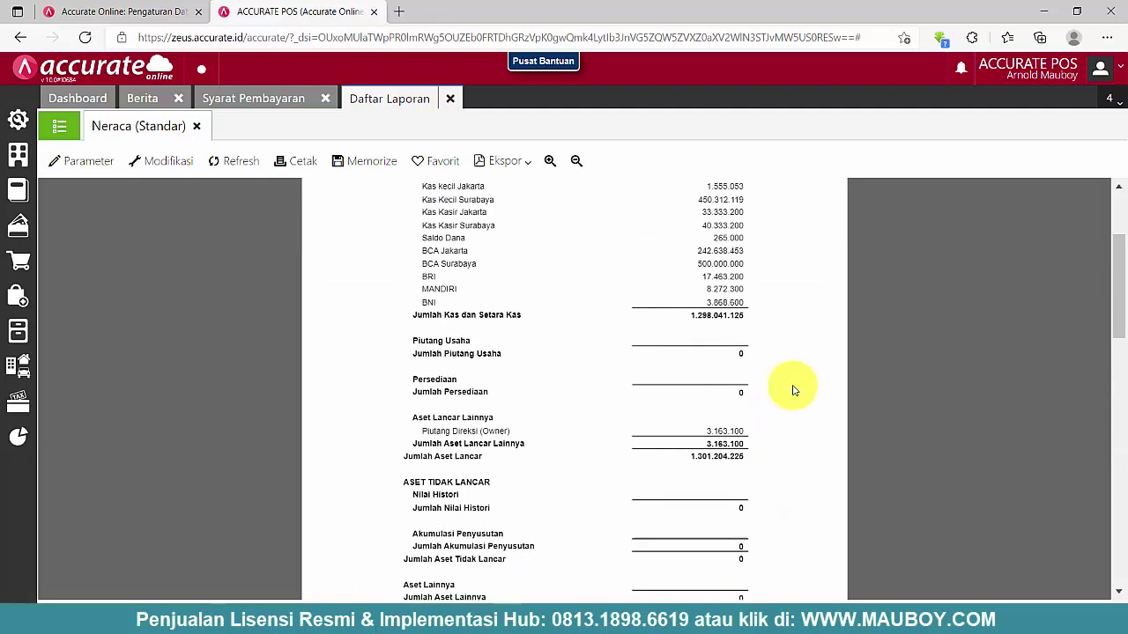
pyautogui.scroll(2, 793, 391)
pyautogui.scroll(-2, 793, 391)
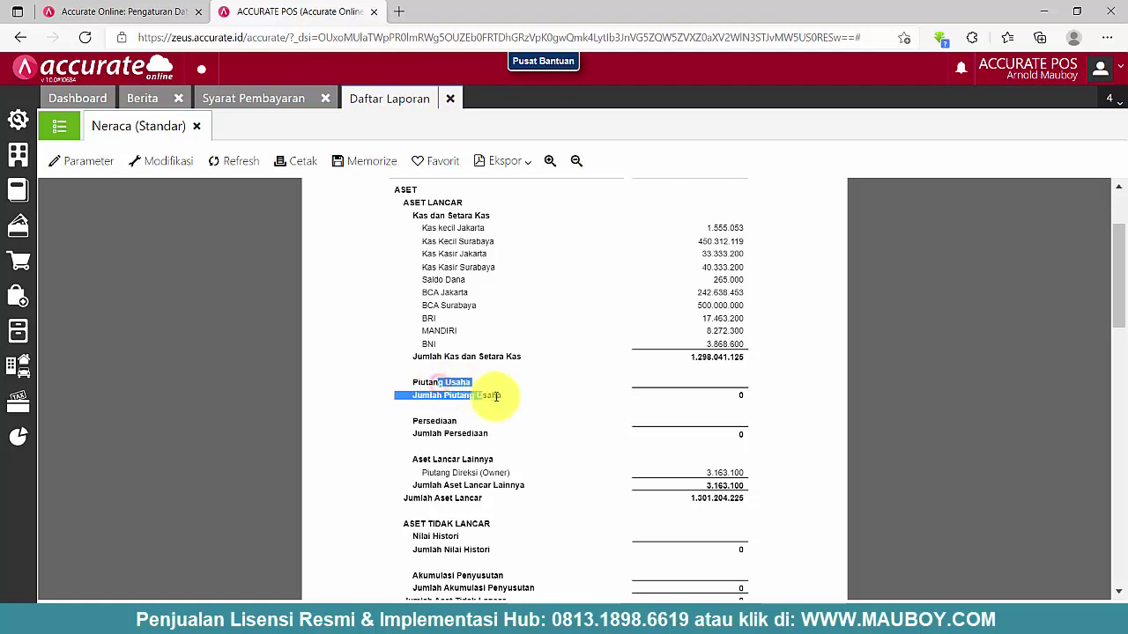
pyautogui.moveTo(496, 396); pyautogui.dragTo(529, 395)
pyautogui.click(549, 161)
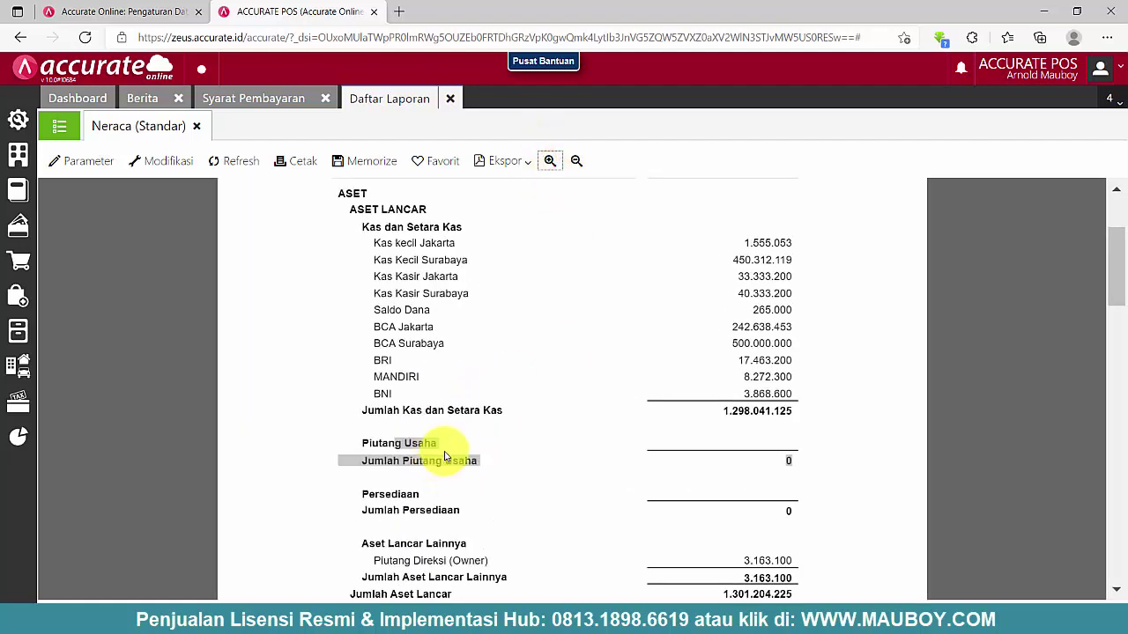
# - Close Syarat Pembayaran and try to start a data import from the Pelanggan list
pyautogui.click(273, 100)
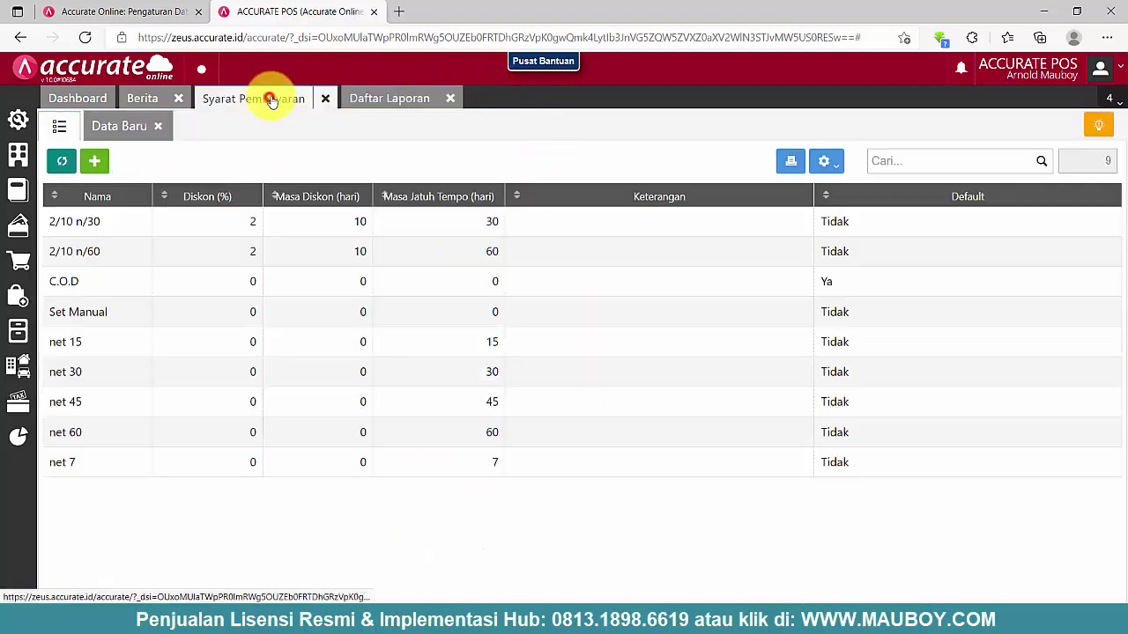
pyautogui.click(323, 98)
pyautogui.click(21, 265)
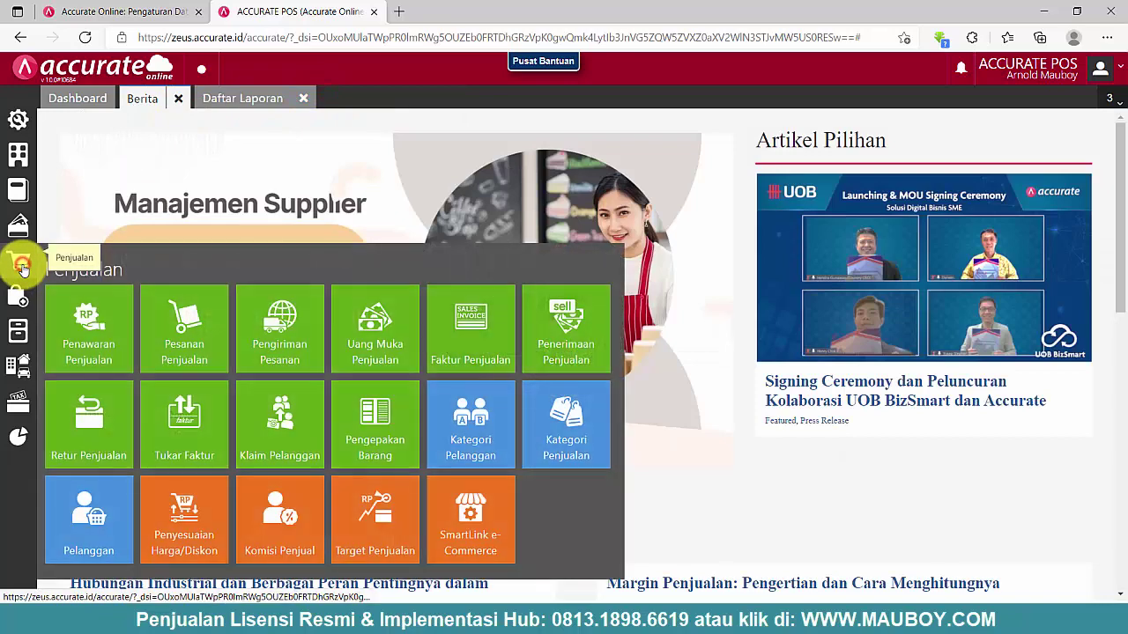
pyautogui.click(92, 511)
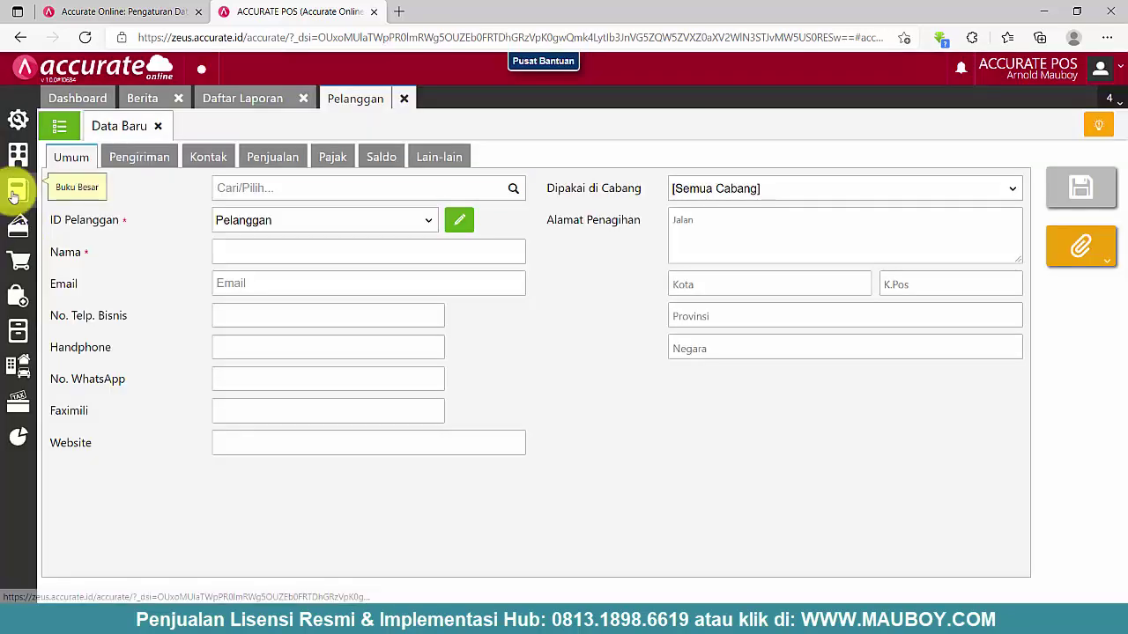
pyautogui.click(62, 121)
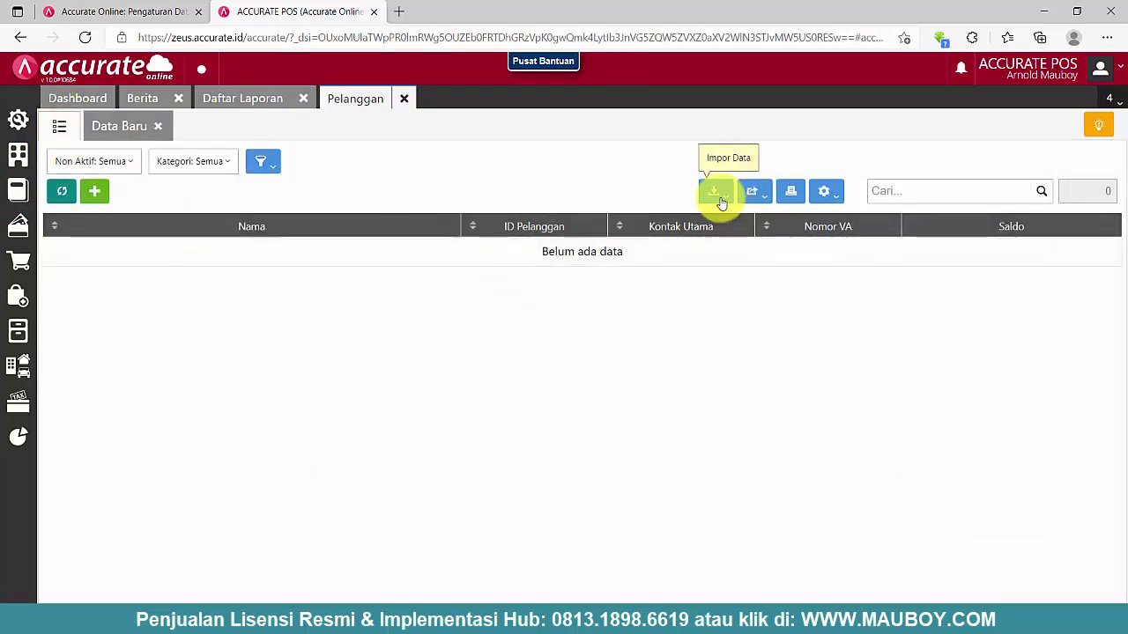
pyautogui.click(719, 199)
pyautogui.click(696, 224)
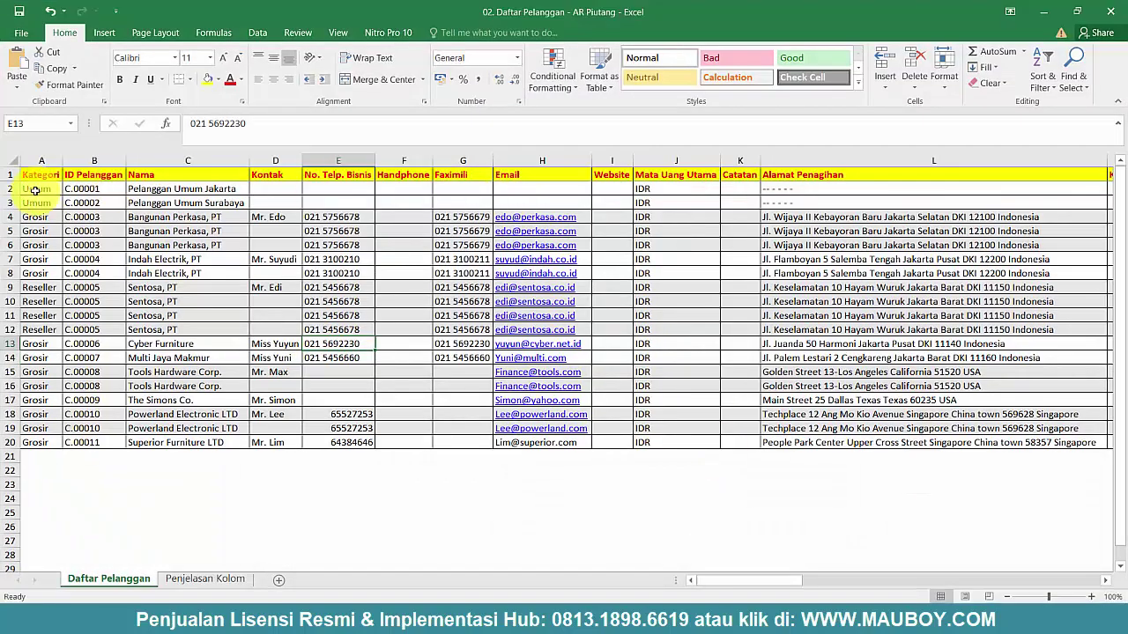
# - Check the Kategori header on Daftar Pelanggan in the customer workbook and put the workbook away
pyautogui.click(41, 175)
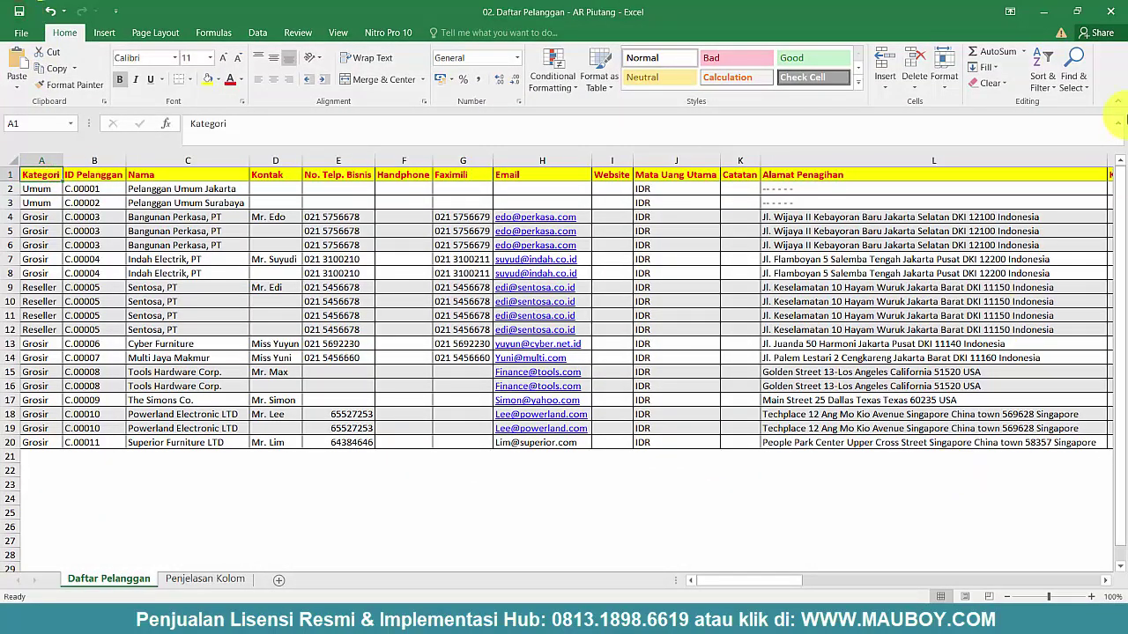
pyautogui.click(1056, 17)
pyautogui.click(837, 366)
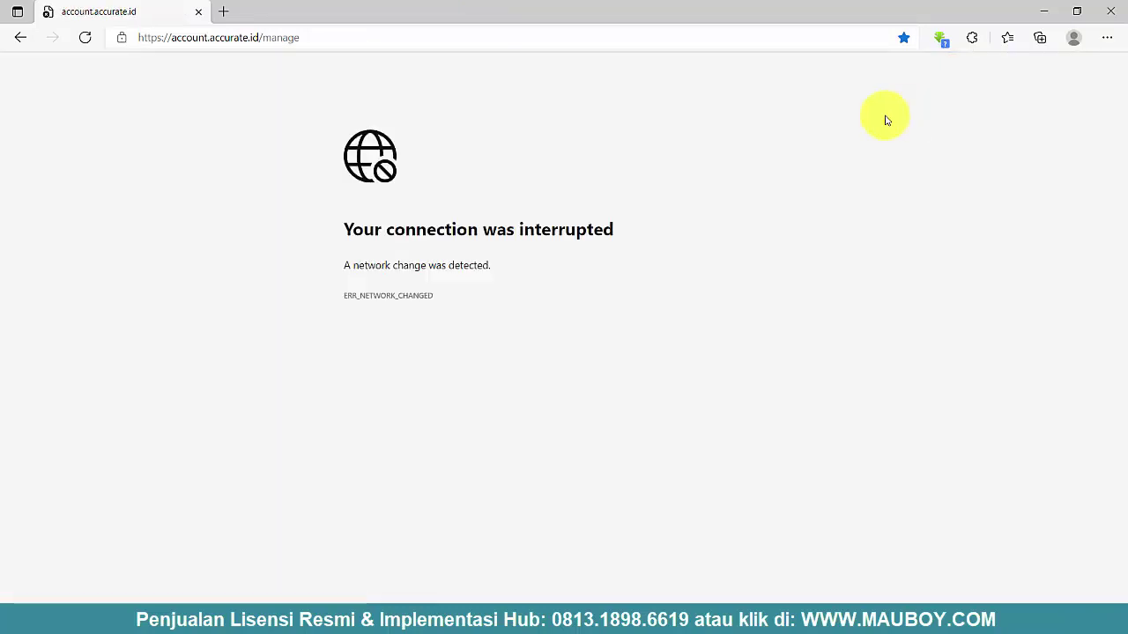
# - Reload the Accurate account page and reopen the ACCURATE POS database
pyautogui.click(79, 40)
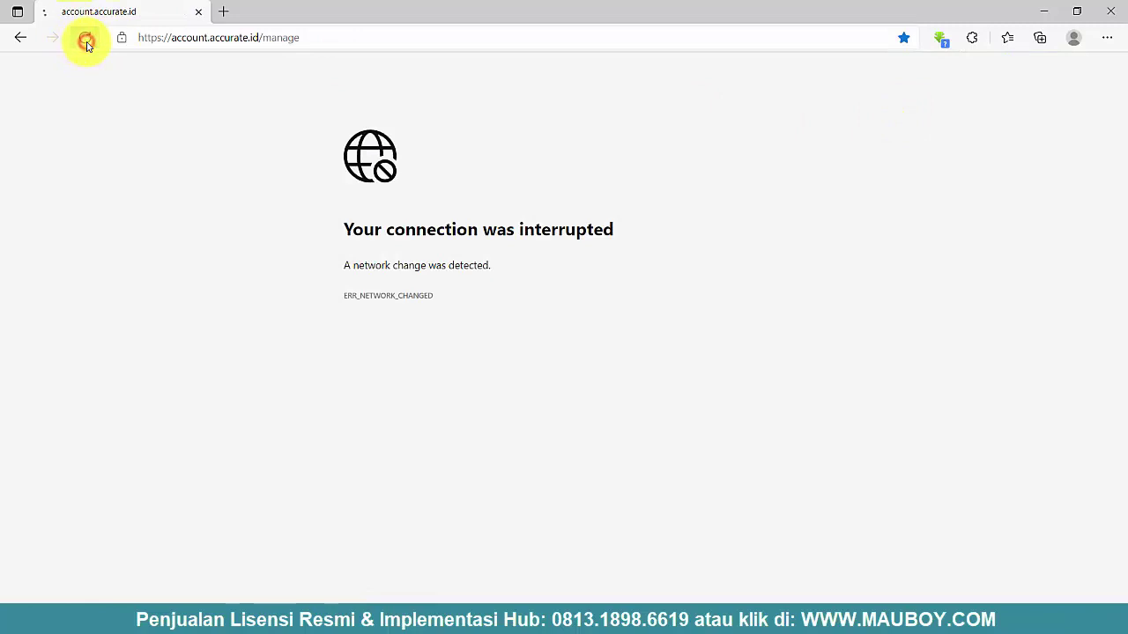
pyautogui.click(86, 42)
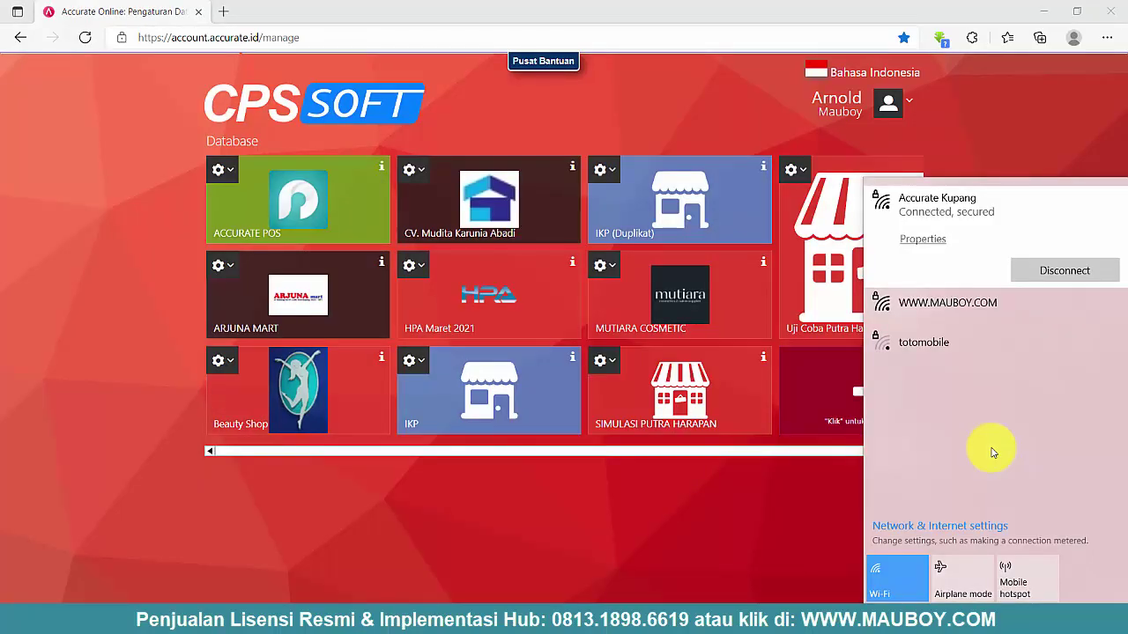
pyautogui.click(574, 110)
pyautogui.click(286, 226)
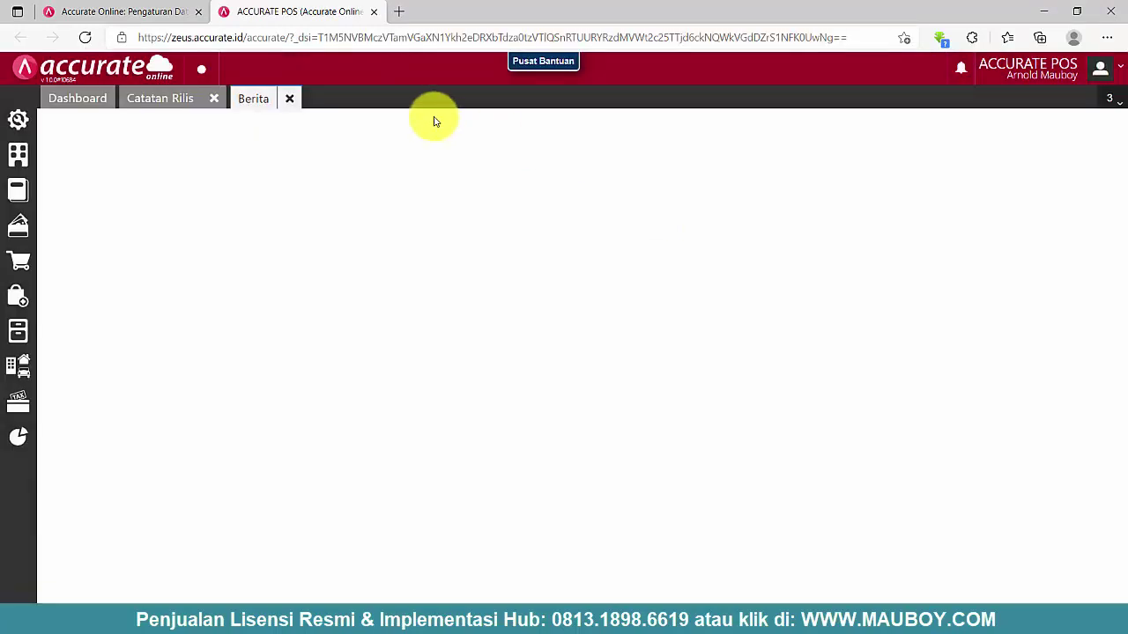
# - Close Berita and Catatan Rilis, and start the customer import from the Pelanggan list
pyautogui.click(290, 99)
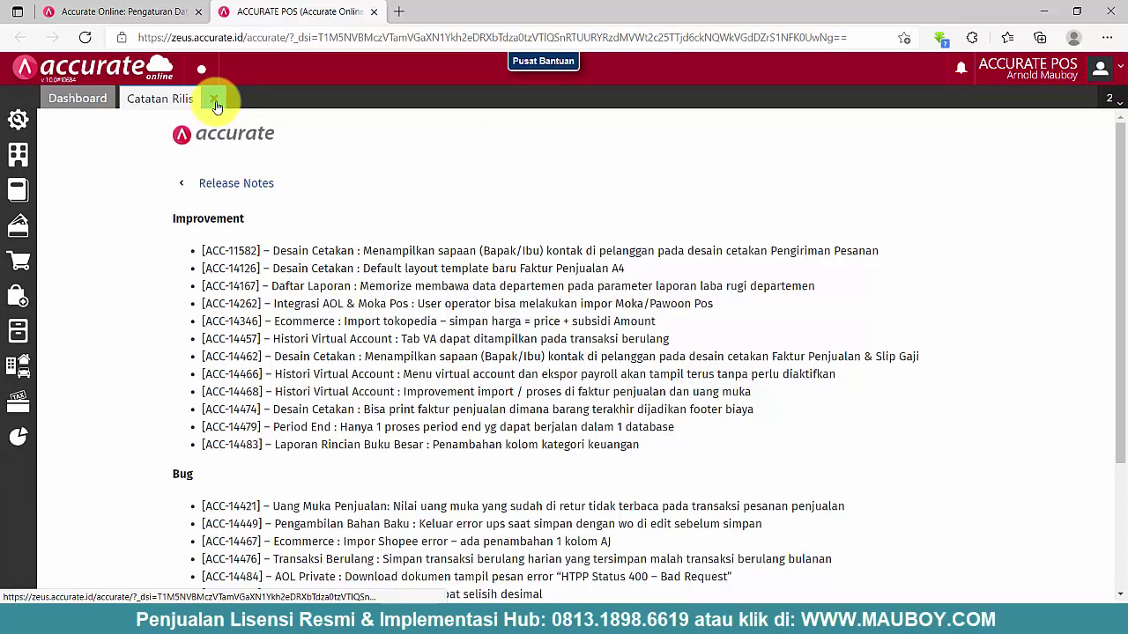
pyautogui.click(215, 99)
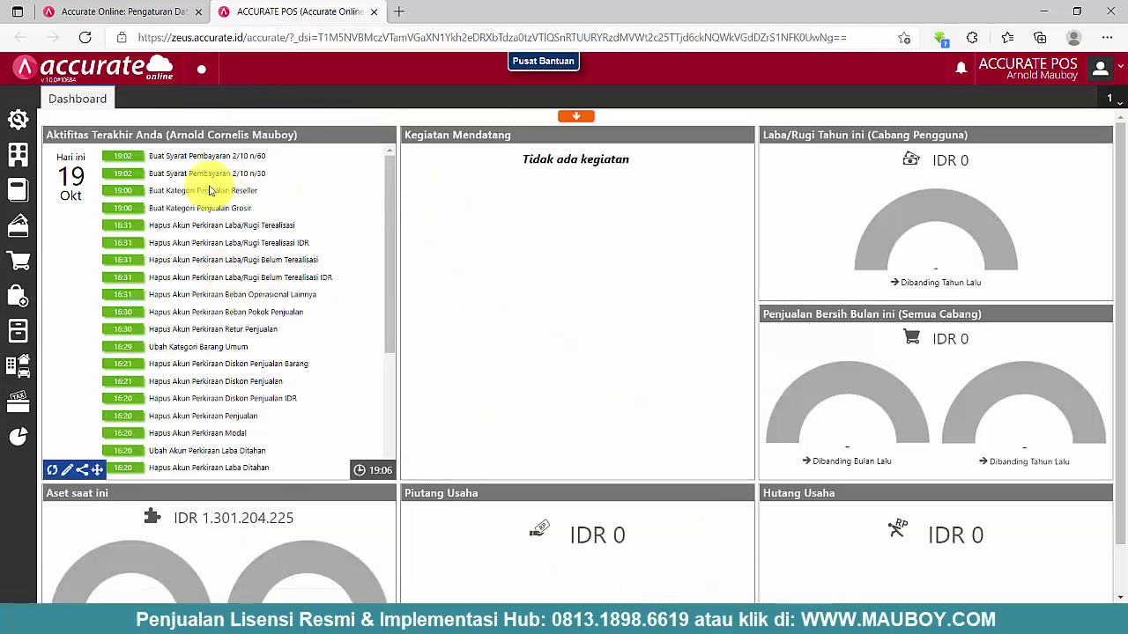
pyautogui.click(14, 263)
pyautogui.click(106, 511)
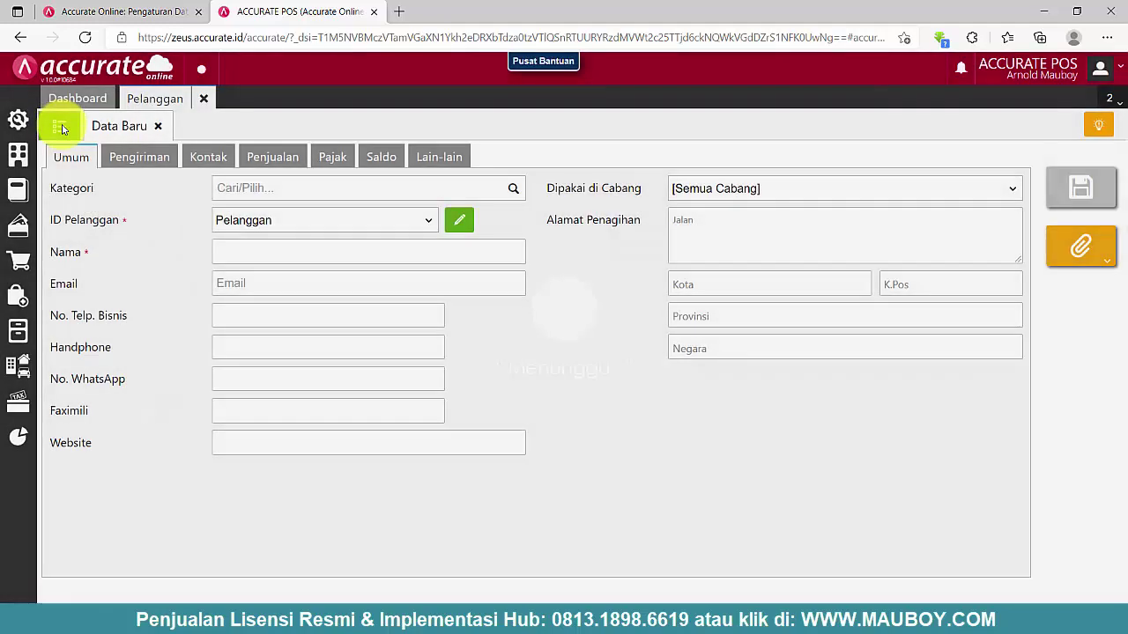
pyautogui.click(60, 128)
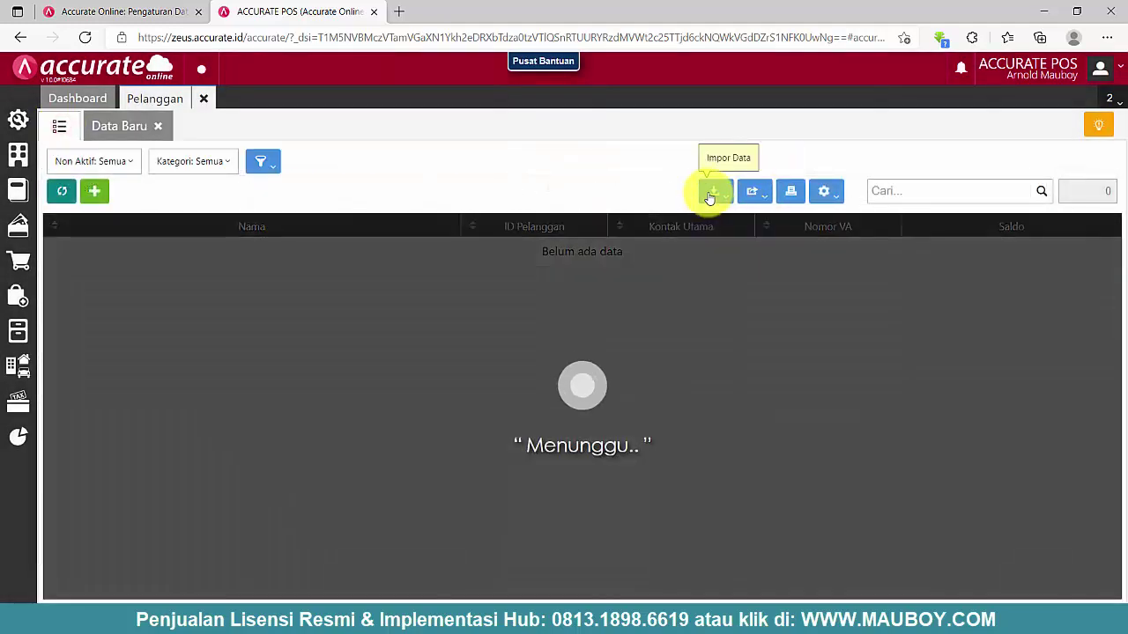
pyautogui.click(717, 195)
pyautogui.click(684, 229)
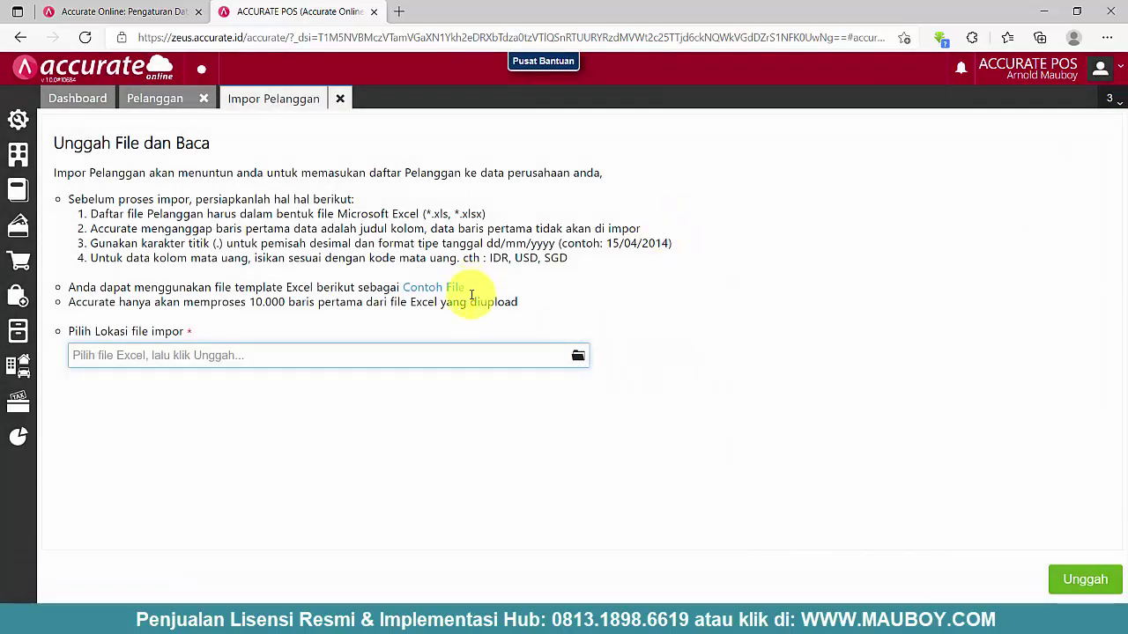
# - Download the sample file customer-import-id.xlsx from the Impor Pelanggan page and open it in Excel
pyautogui.click(443, 290)
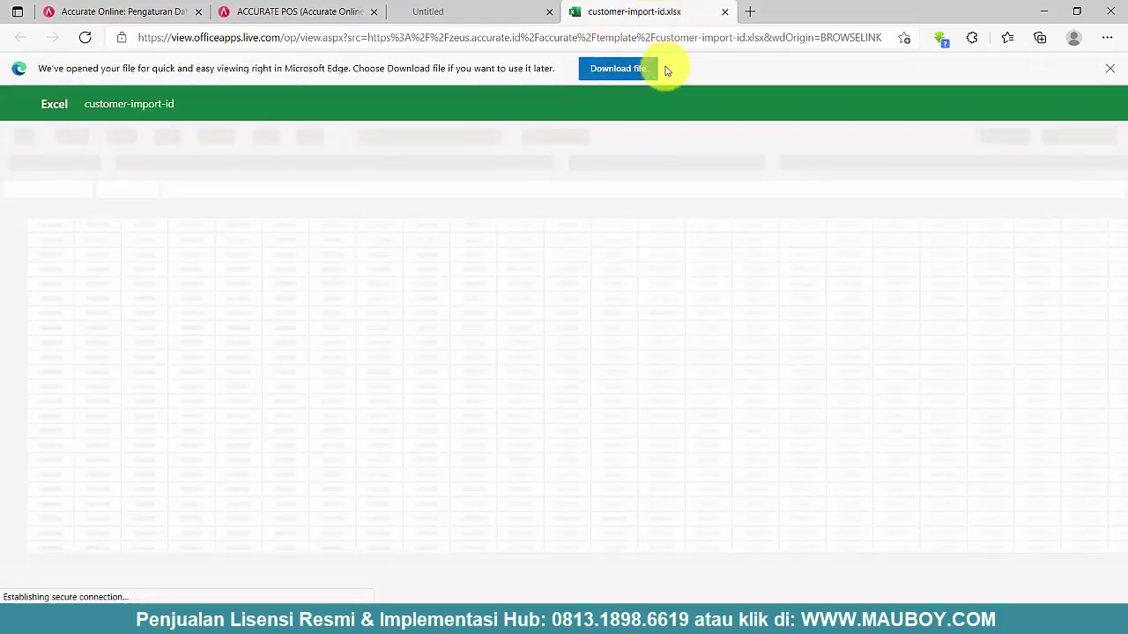
pyautogui.click(618, 69)
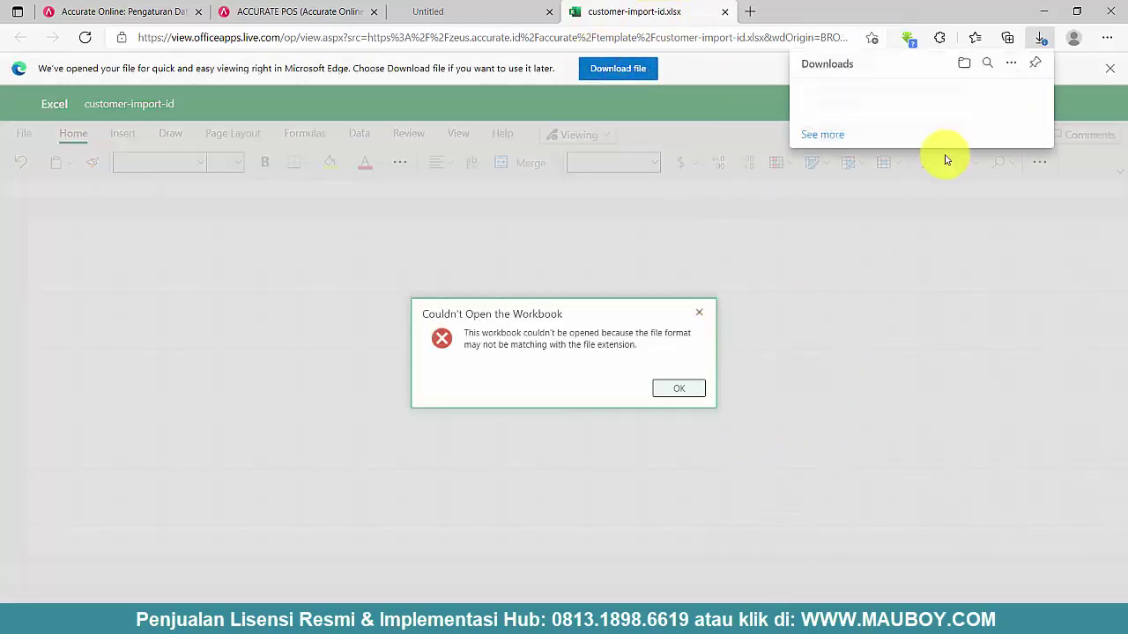
pyautogui.click(863, 114)
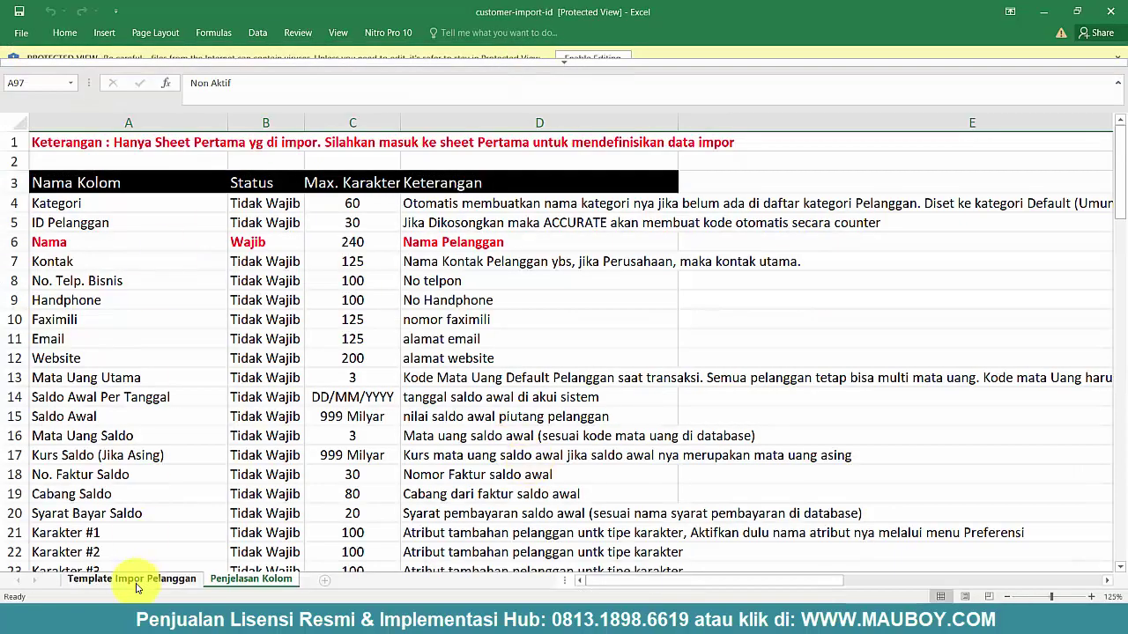
# - Examine the column headers and sample data in rows 1 to 4 of the Template Impor Pelanggan sheet
pyautogui.click(138, 575)
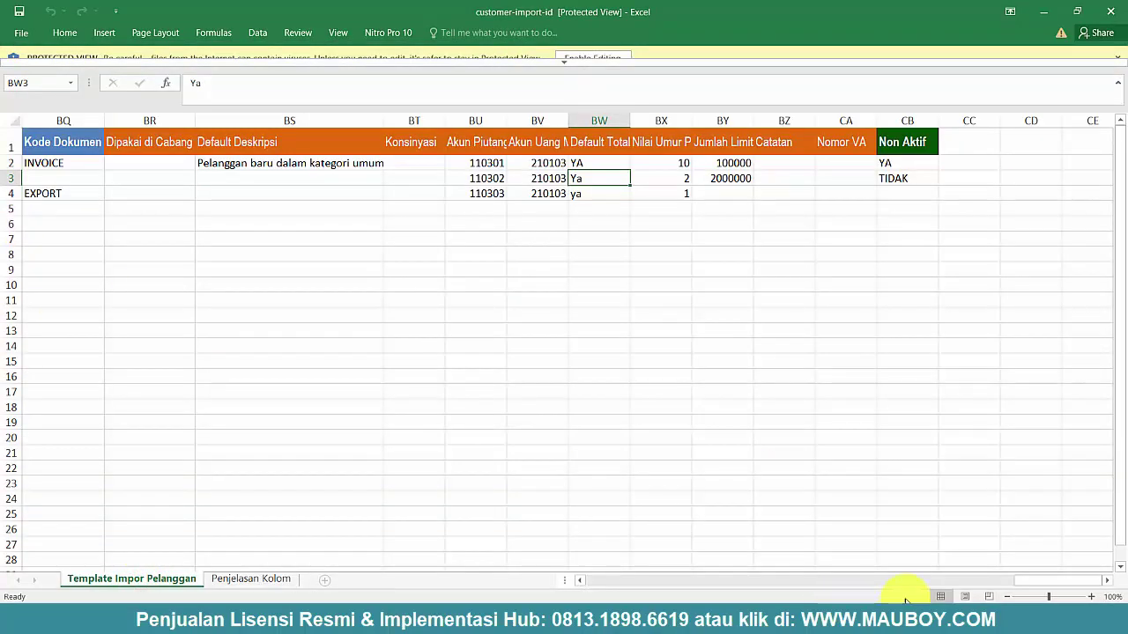
pyautogui.moveTo(1019, 583); pyautogui.dragTo(599, 584)
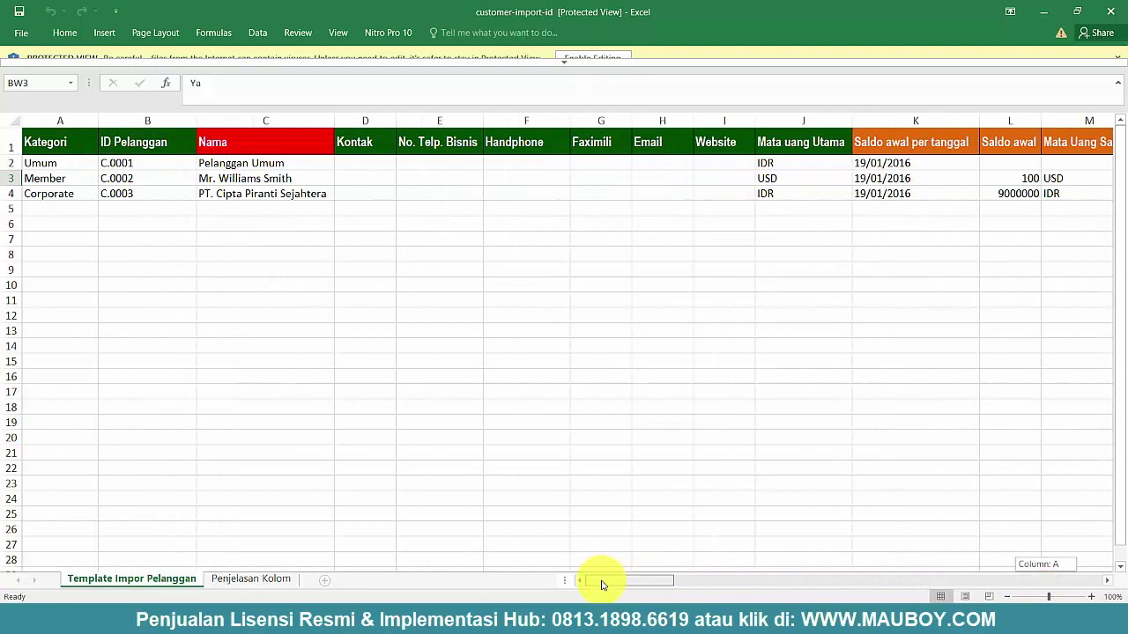
pyautogui.click(9, 144)
pyautogui.moveTo(9, 143); pyautogui.dragTo(12, 187)
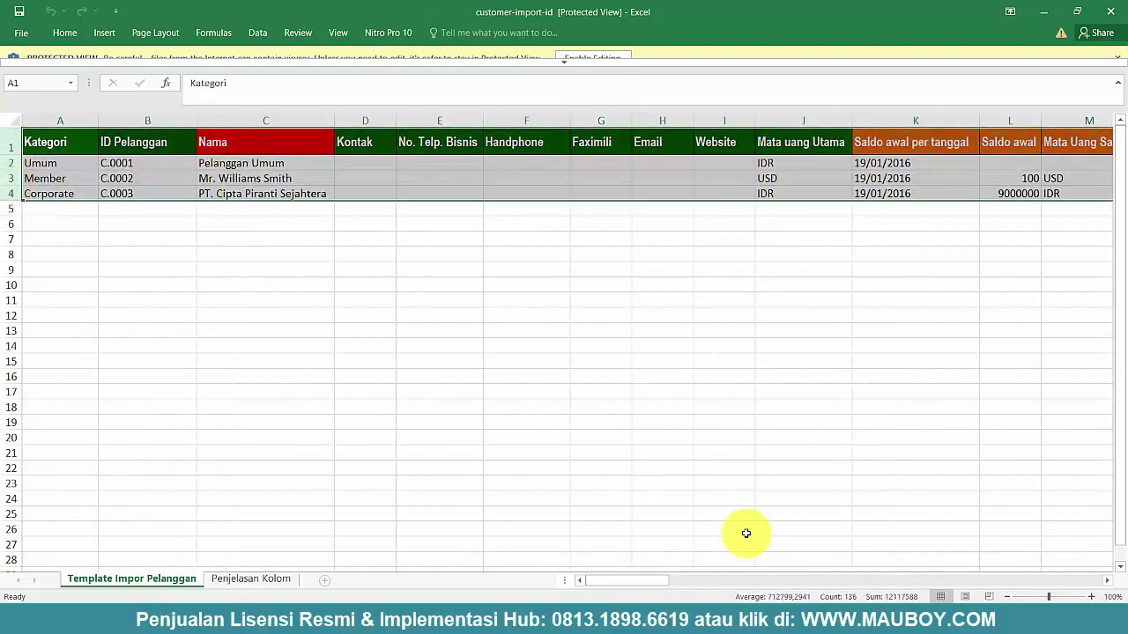
# - Switch to the customer workbook and select data rows 2 to 20 on Daftar Pelanggan for comparison
pyautogui.moveTo(667, 616)
pyautogui.click(686, 571)
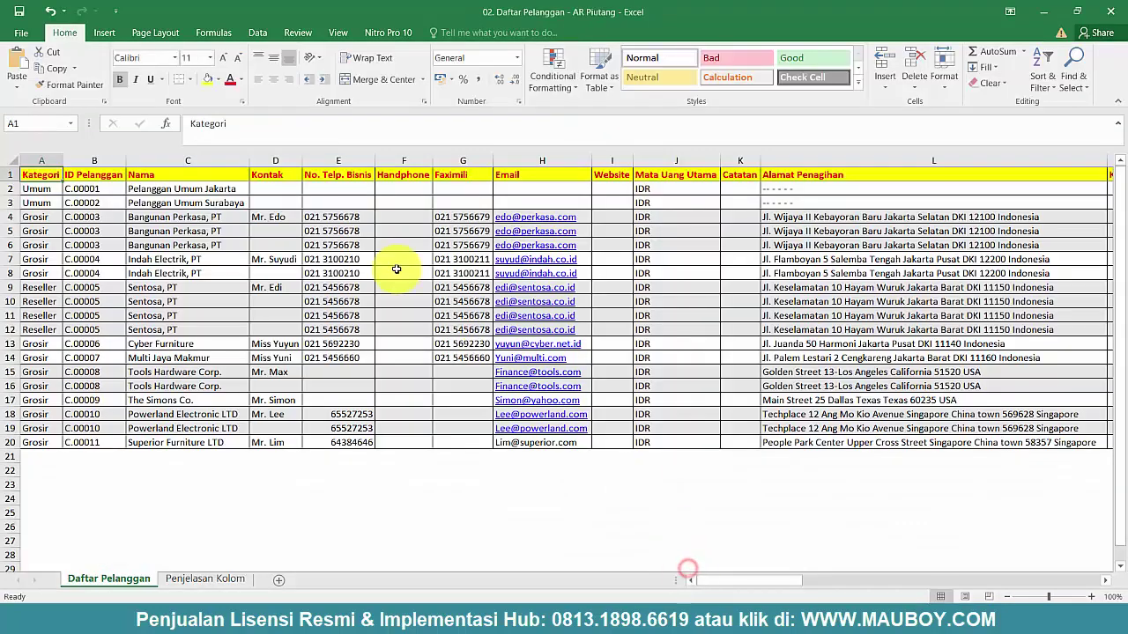
pyautogui.moveTo(11, 188); pyautogui.dragTo(24, 438)
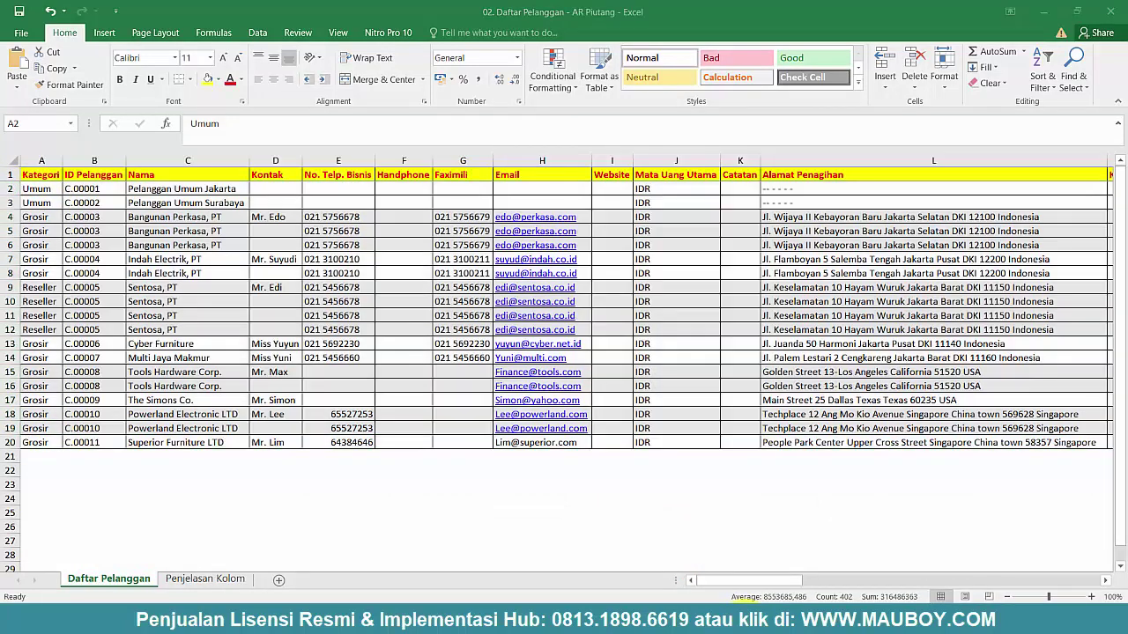
# - Switch back to the customer-import-id template and review its columns from Kategori through Non Aktif
pyautogui.moveTo(667, 617)
pyautogui.click(796, 564)
pyautogui.click(96, 214)
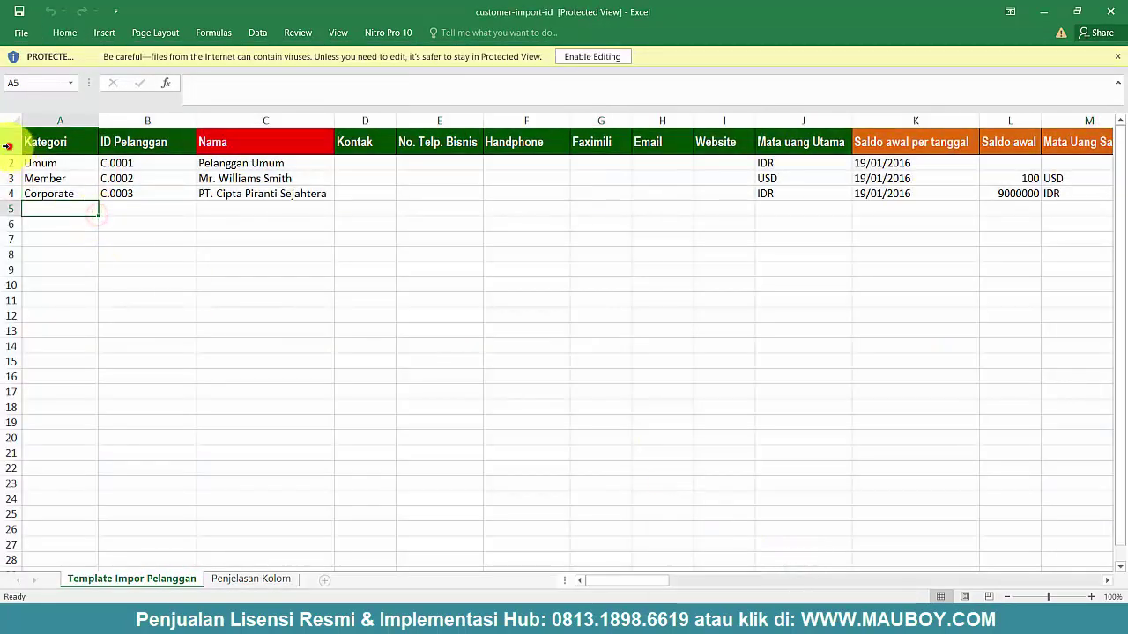
pyautogui.moveTo(10, 147); pyautogui.dragTo(12, 190)
pyautogui.moveTo(638, 581); pyautogui.dragTo(1076, 593)
pyautogui.click(999, 373)
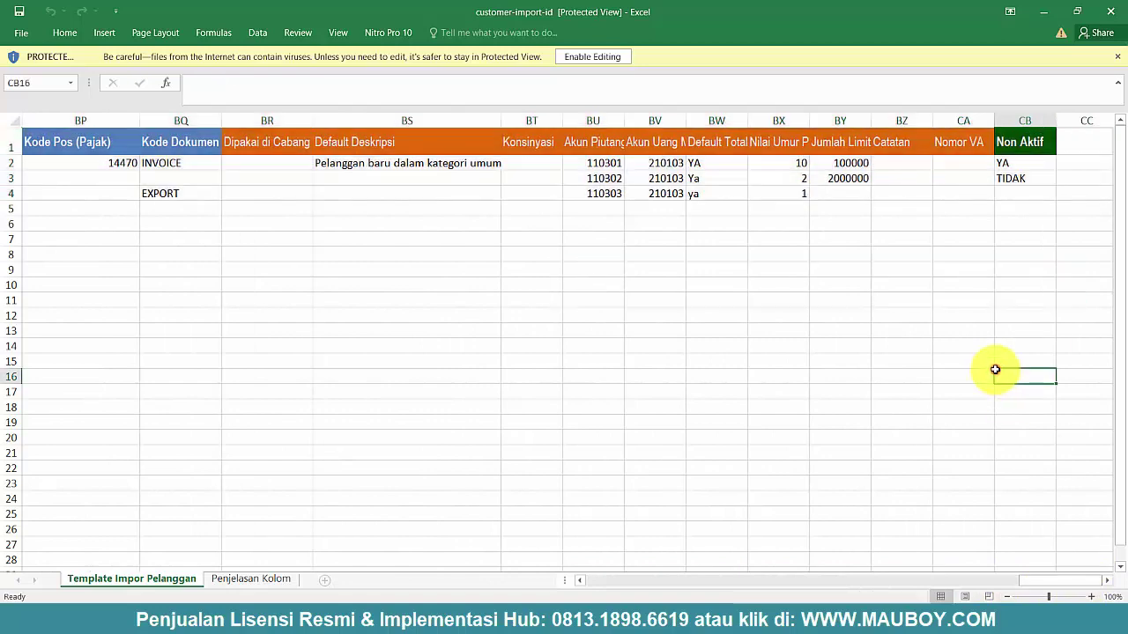
# - Close the customer-import-id template and clear the row selection in the customer workbook
pyautogui.click(1113, 15)
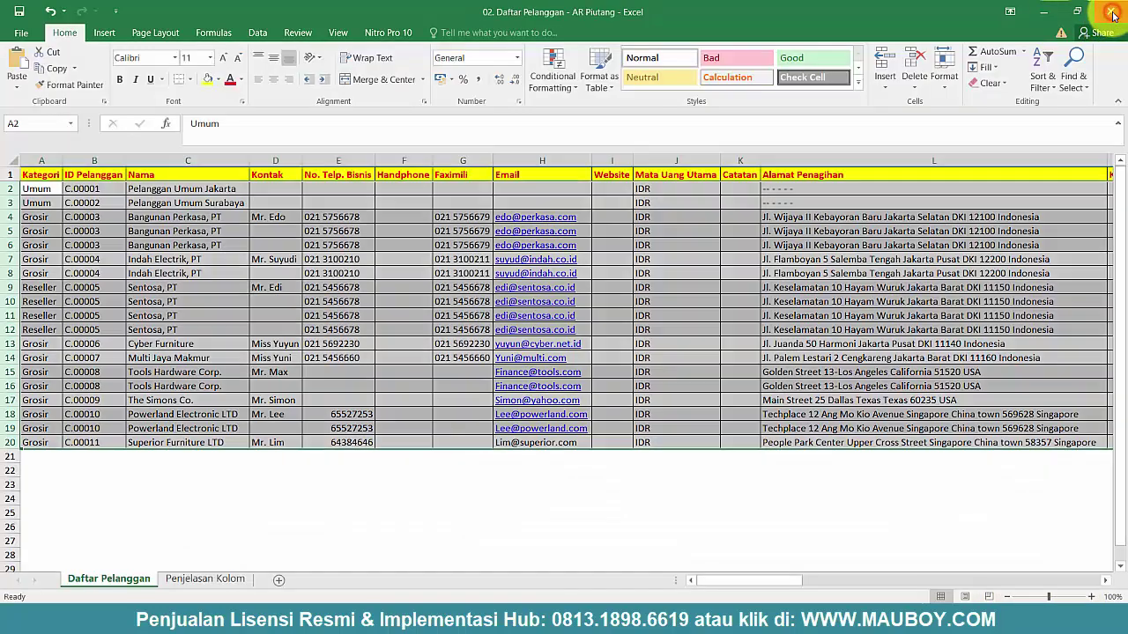
pyautogui.click(751, 510)
pyautogui.click(881, 346)
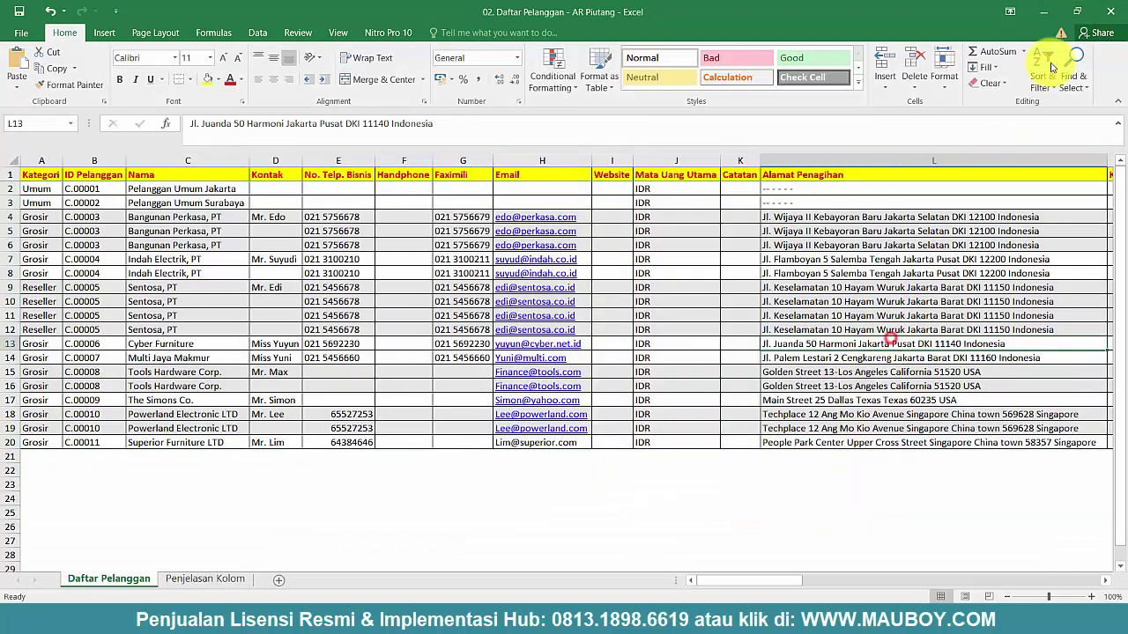
# - Close the customer workbook and the two leftover browser pages from the template download, returning to Impor Pelanggan
pyautogui.click(1110, 11)
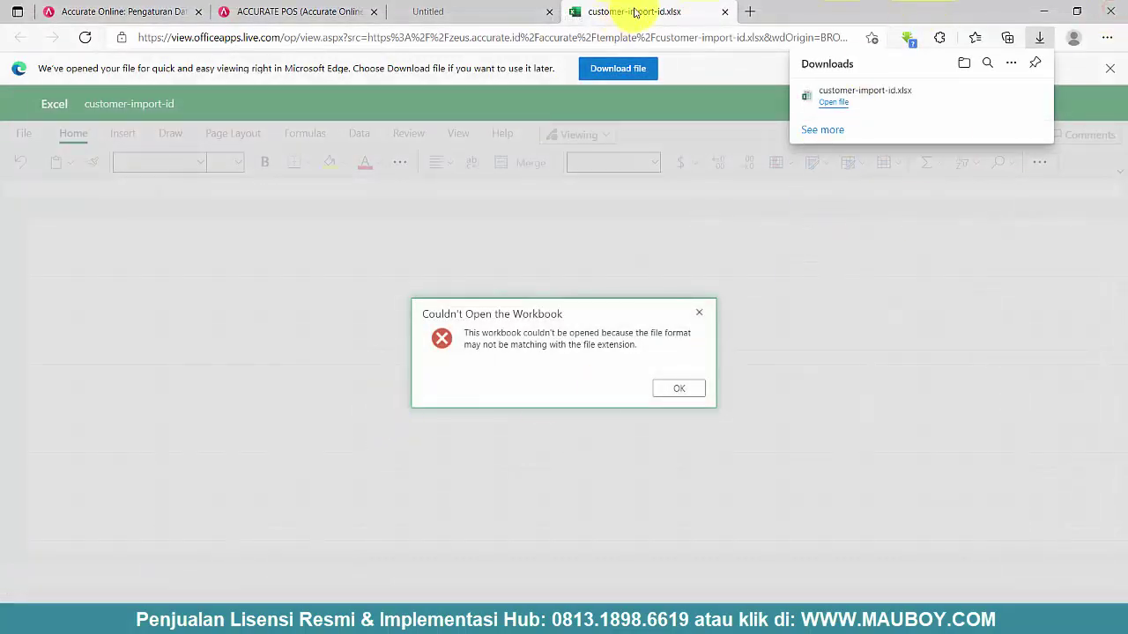
pyautogui.click(724, 12)
pyautogui.click(549, 11)
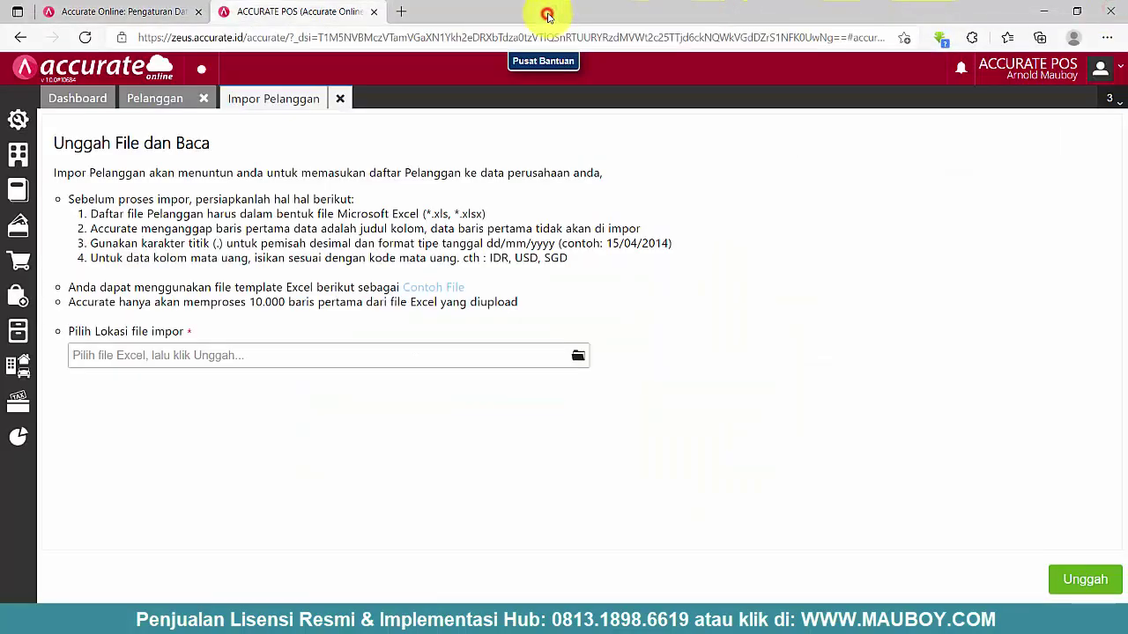
# - Upload 02. Daftar Pelanggan - AR Piutang from the data excel folder as the customer import file
pyautogui.click(579, 360)
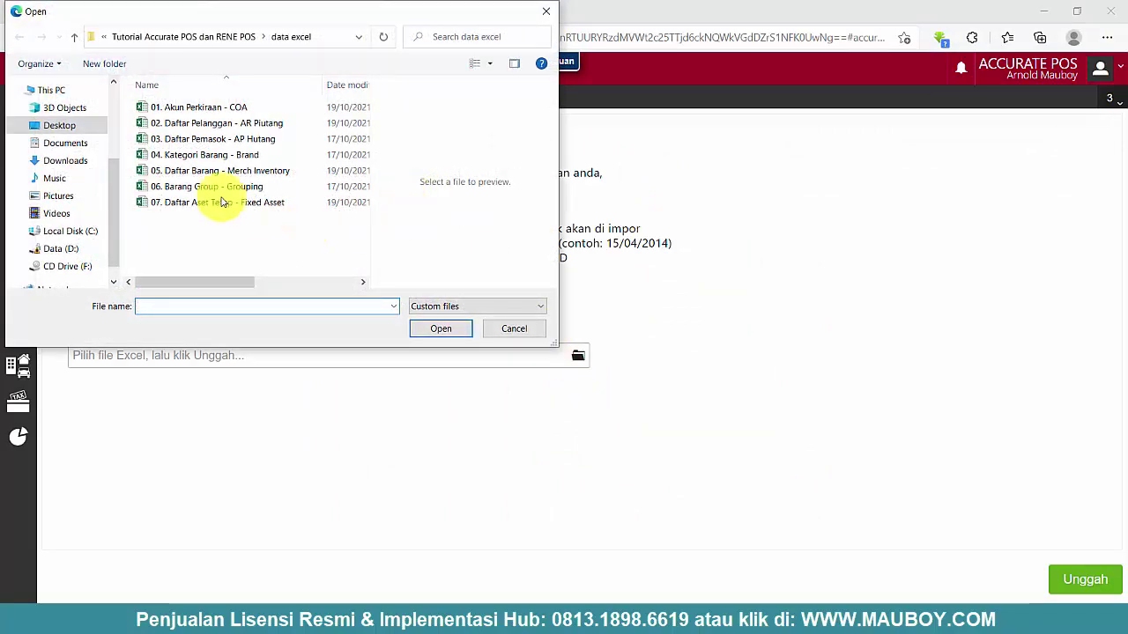
pyautogui.click(195, 123)
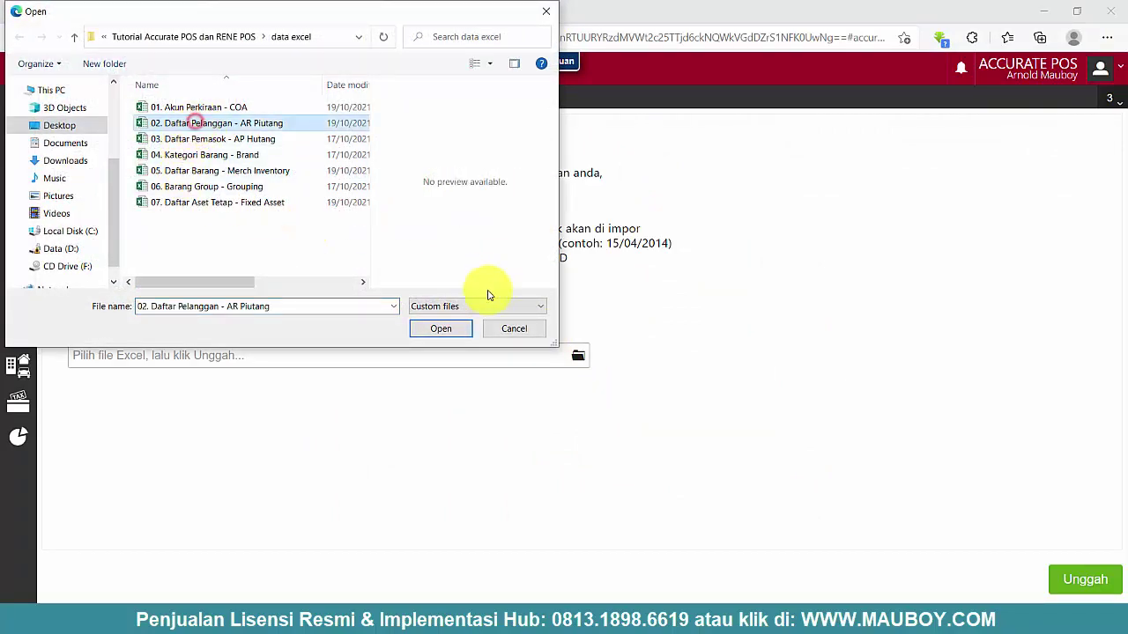
pyautogui.click(441, 332)
pyautogui.click(1083, 579)
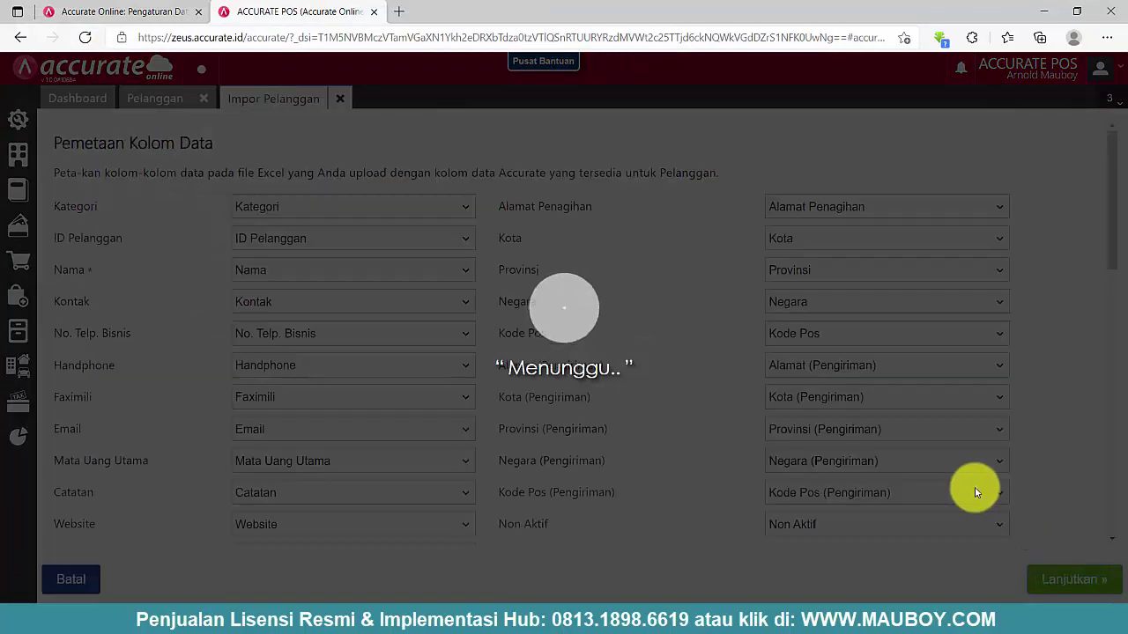
# - Review the column mapping for the customer import, from the general fields through Penjualan, Pajak, Saldo Awal and the receivable limits
pyautogui.scroll(-2, 582, 383)
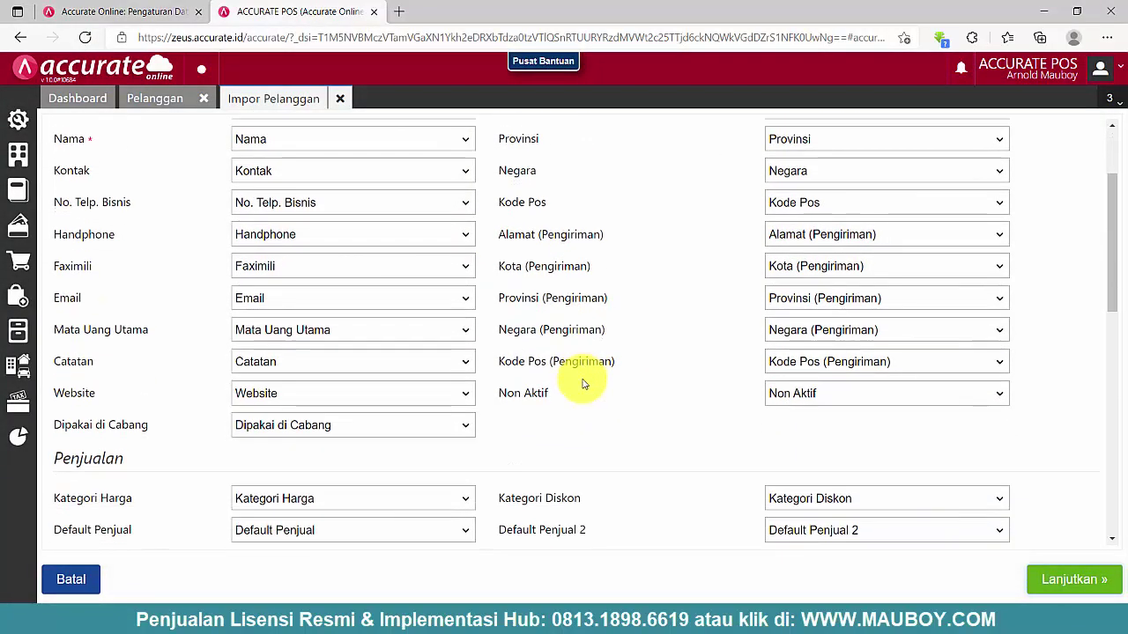
pyautogui.scroll(-5, 582, 383)
pyautogui.scroll(2, 582, 383)
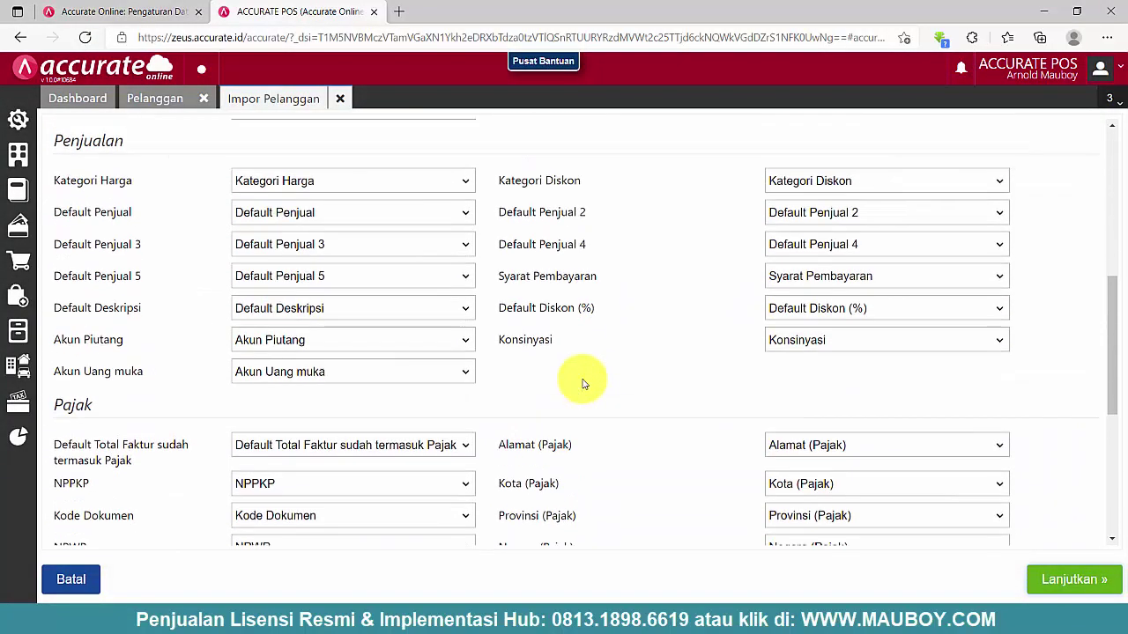
pyautogui.scroll(2, 582, 383)
pyautogui.scroll(-6, 583, 384)
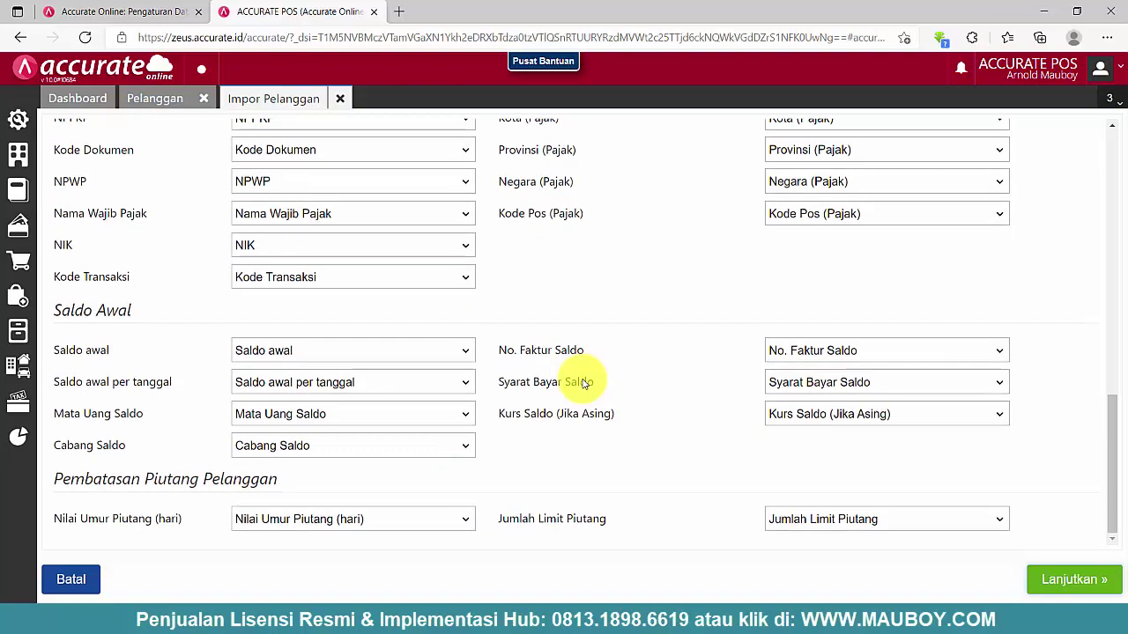
pyautogui.scroll(10, 672, 382)
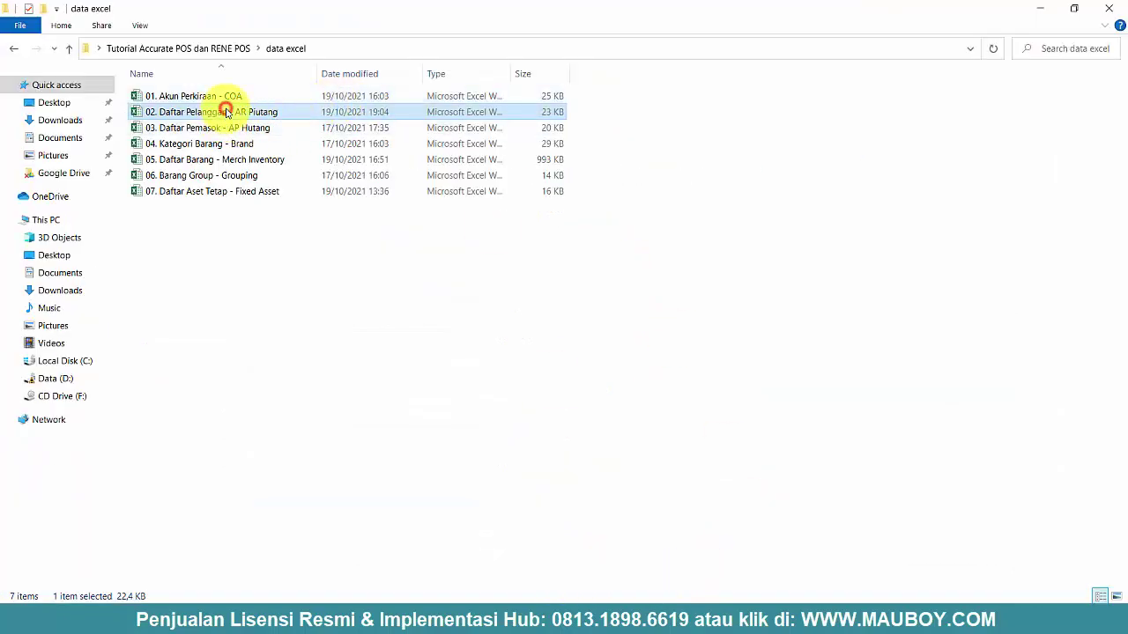
# - Reopen the 02. Daftar Pelanggan - AR Piutang workbook and examine its header row and customer data rows
pyautogui.doubleClick(226, 112)
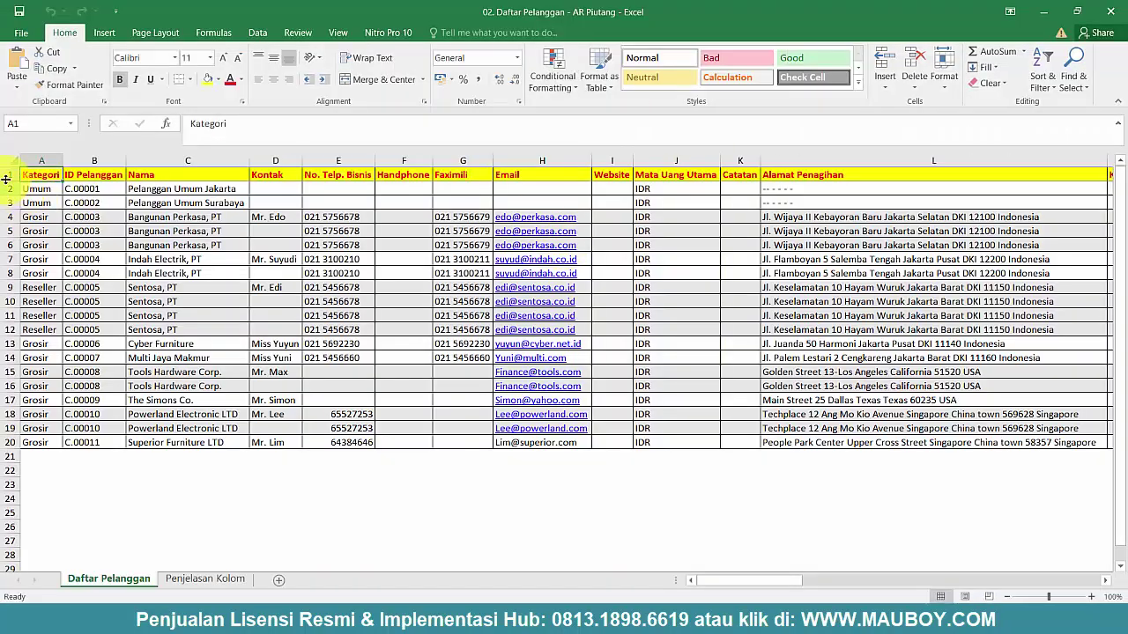
pyautogui.click(11, 175)
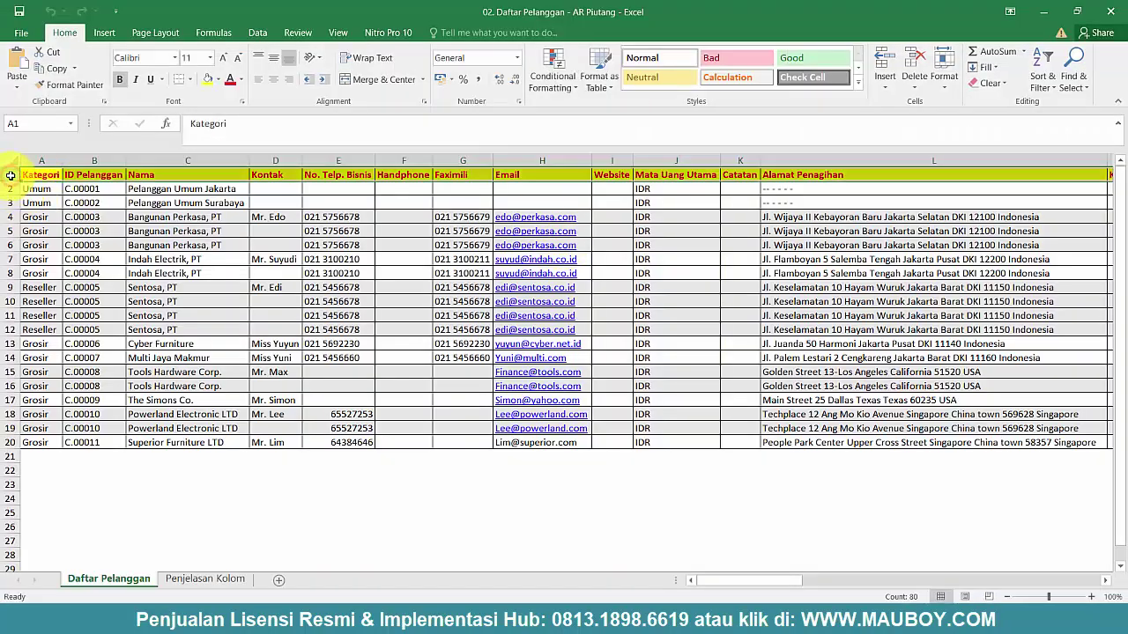
pyautogui.moveTo(5, 188); pyautogui.dragTo(5, 456)
pyautogui.click(462, 513)
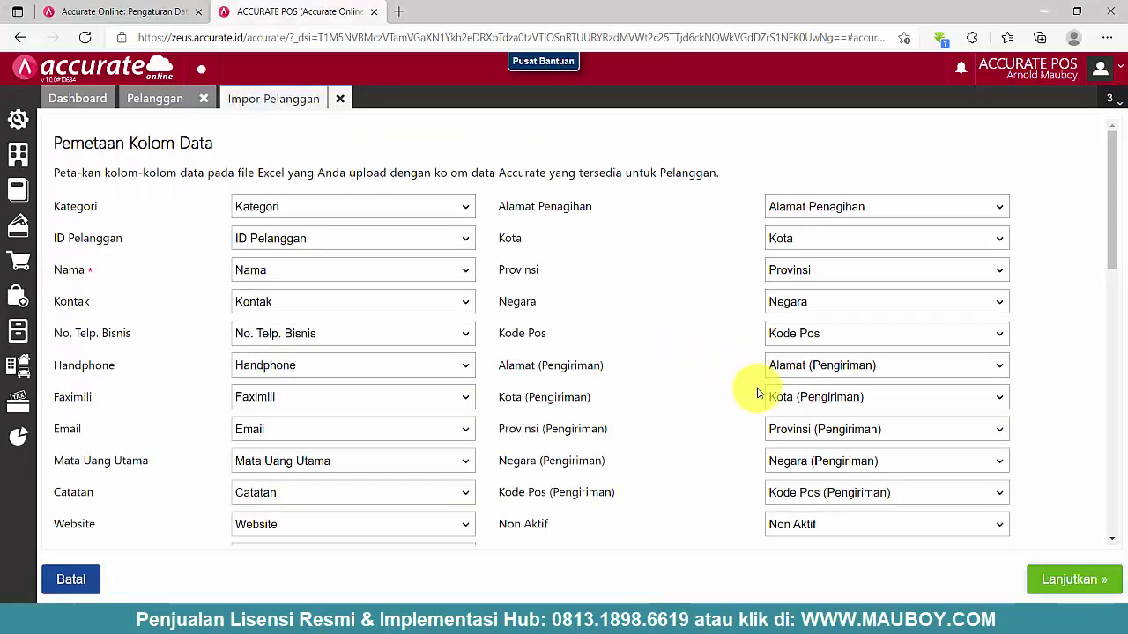
# - Accept the column mapping and enable updating existing data with opening balances saved as additional new balances
pyautogui.scroll(-15, 755, 390)
pyautogui.click(1084, 578)
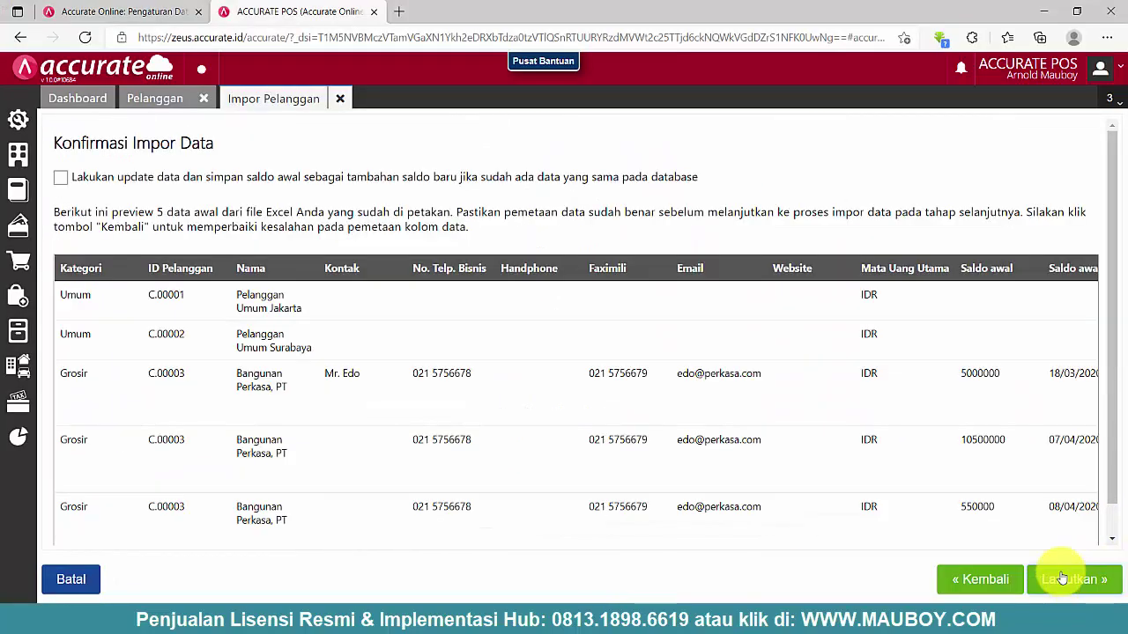
pyautogui.click(58, 179)
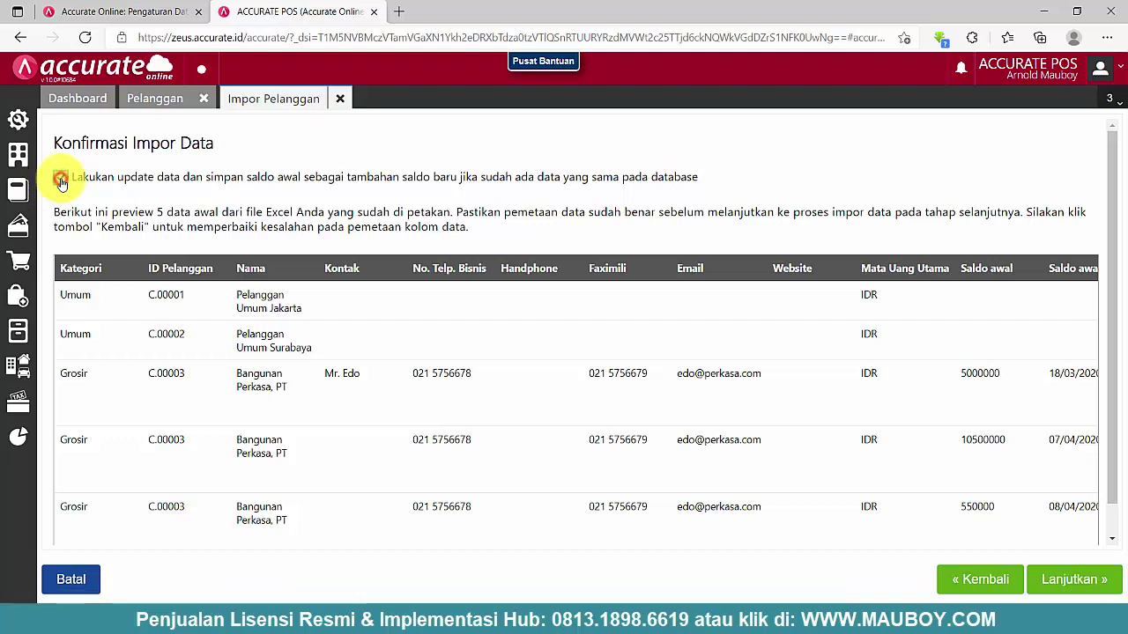
pyautogui.moveTo(154, 179); pyautogui.dragTo(768, 171)
pyautogui.click(777, 172)
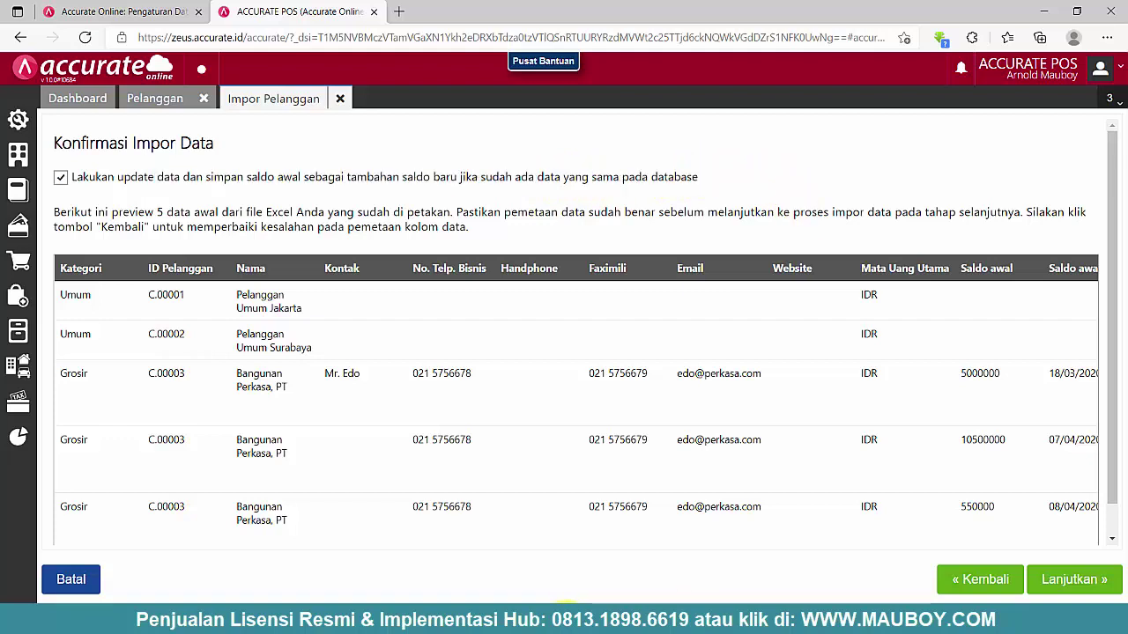
# - Switch to the workbook and examine rows 4 to 6 for Bangunan Perkasa, PT, including their Saldo awal through No. Faktur Saldo columns
pyautogui.click(563, 619)
pyautogui.click(202, 113)
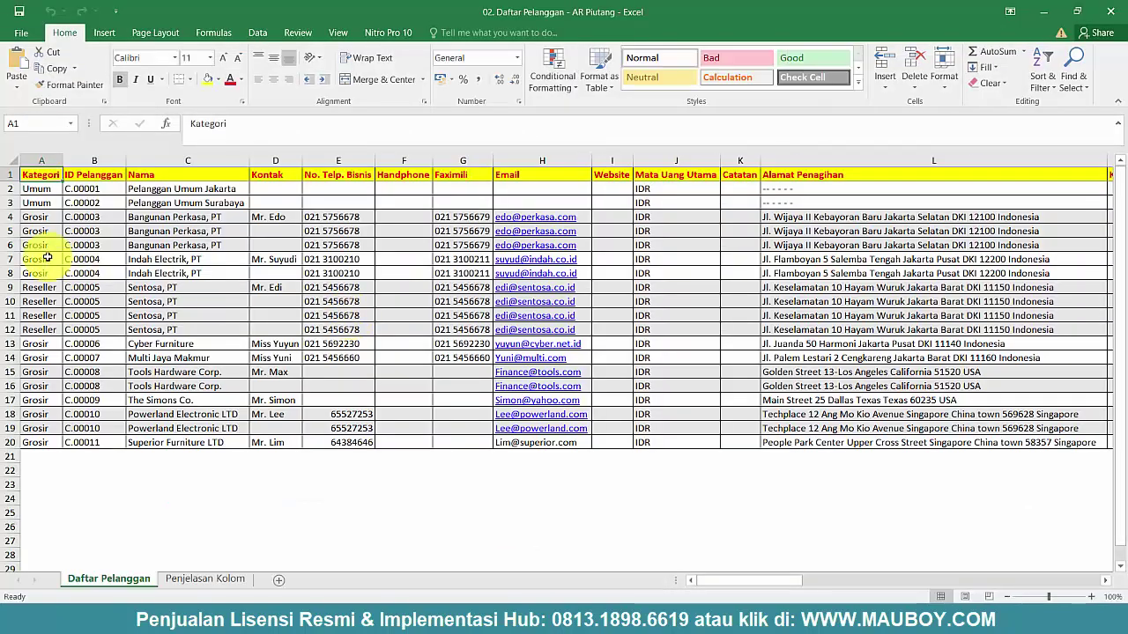
pyautogui.moveTo(14, 215); pyautogui.dragTo(13, 242)
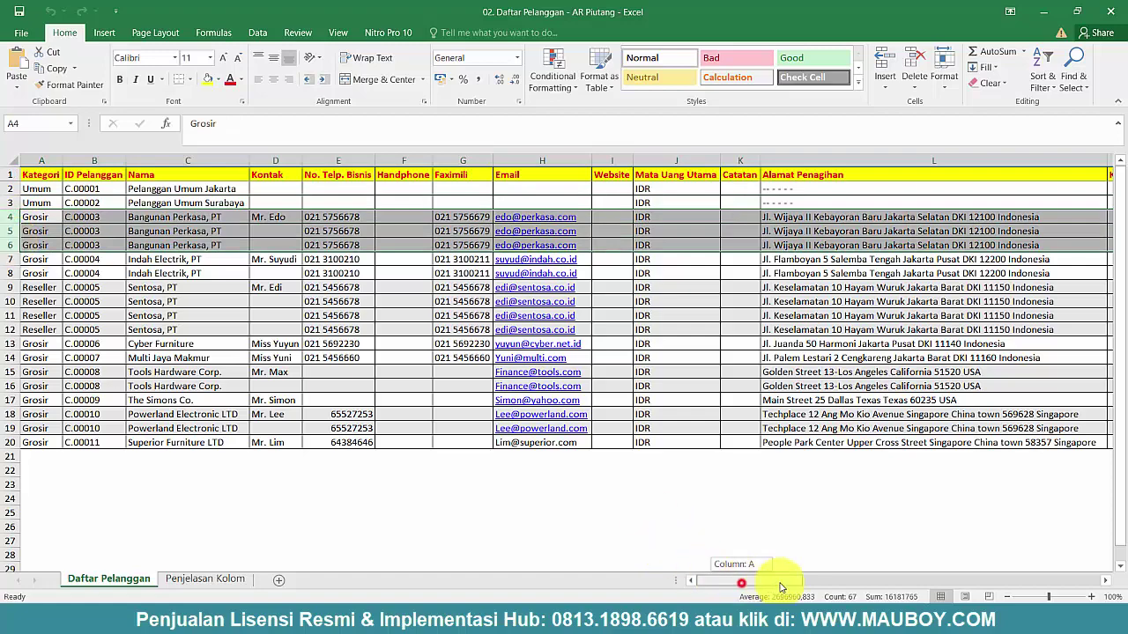
pyautogui.moveTo(779, 587); pyautogui.dragTo(971, 574)
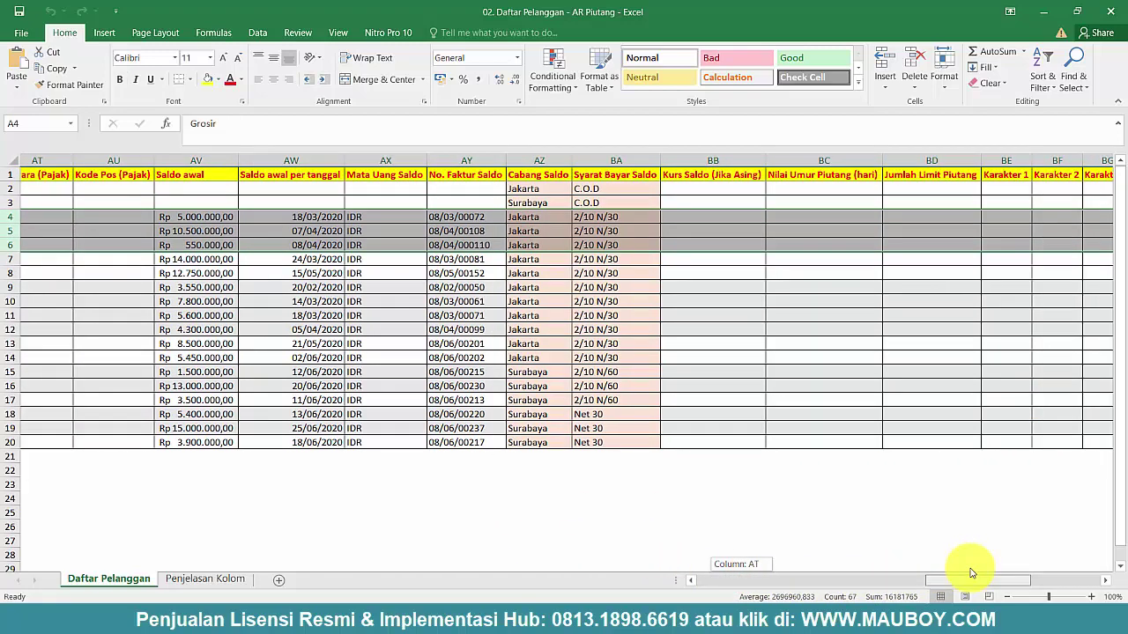
pyautogui.moveTo(197, 216); pyautogui.dragTo(487, 239)
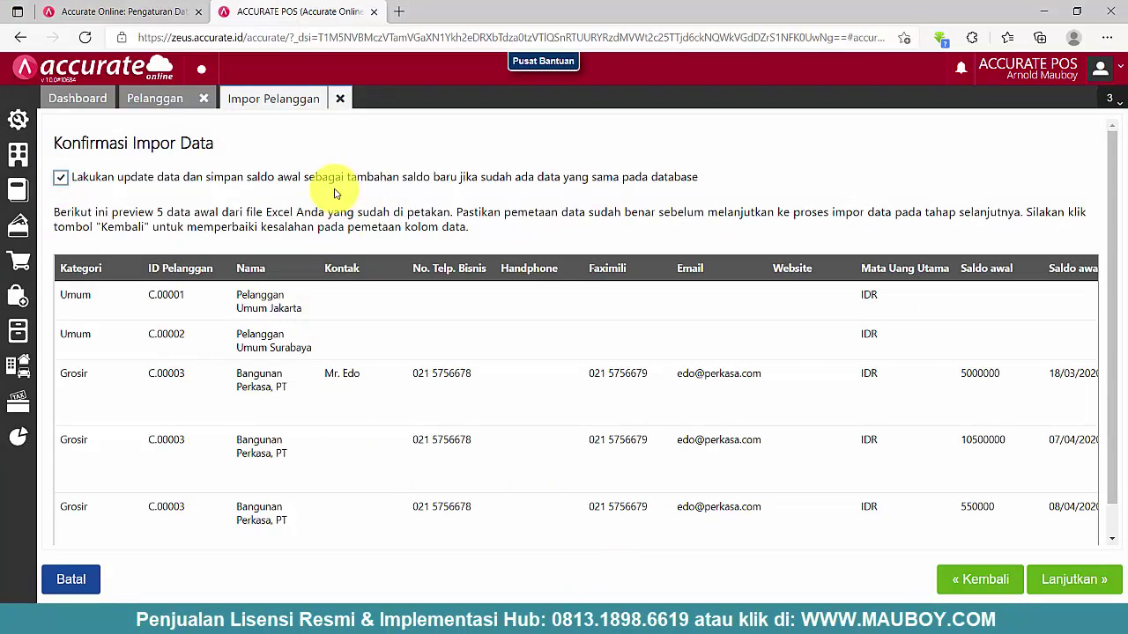
# - Check the update option on the import confirmation against workbook rows 4 to 20, and return to the confirmation page
pyautogui.click(59, 180)
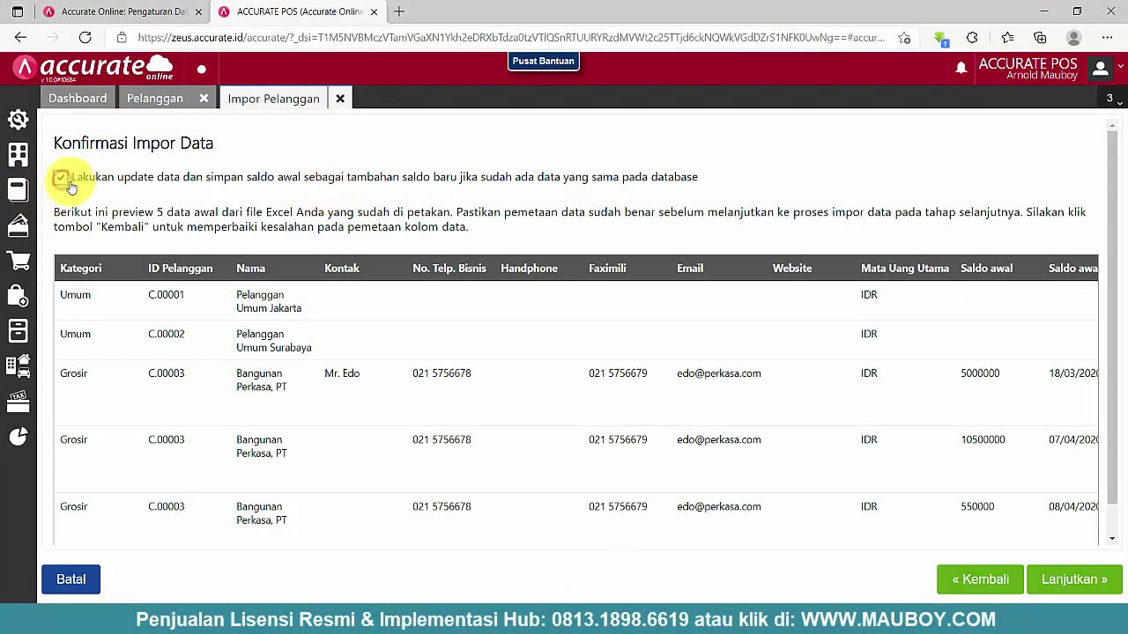
pyautogui.click(780, 616)
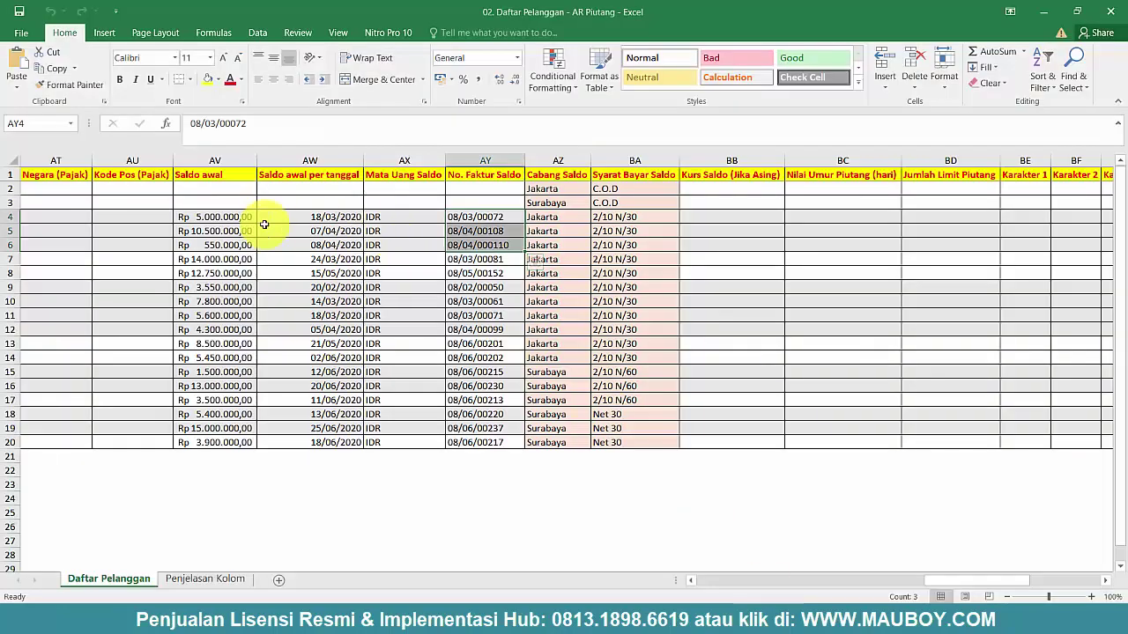
pyautogui.moveTo(10, 218); pyautogui.dragTo(8, 447)
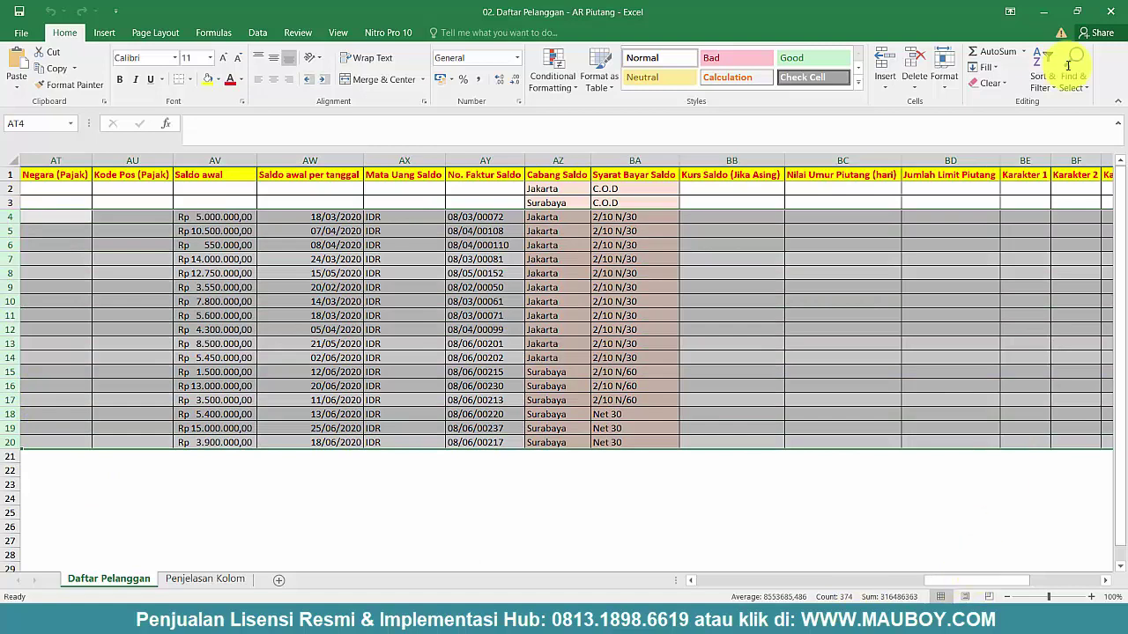
pyautogui.click(1043, 13)
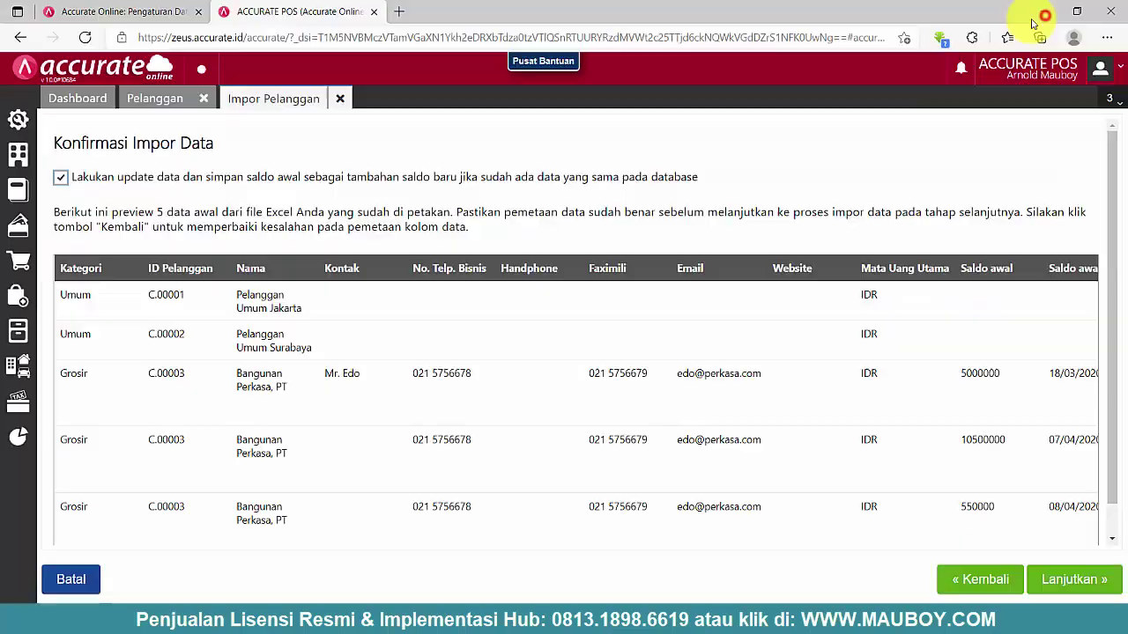
# - Run the customer import and close its result page
pyautogui.click(1070, 582)
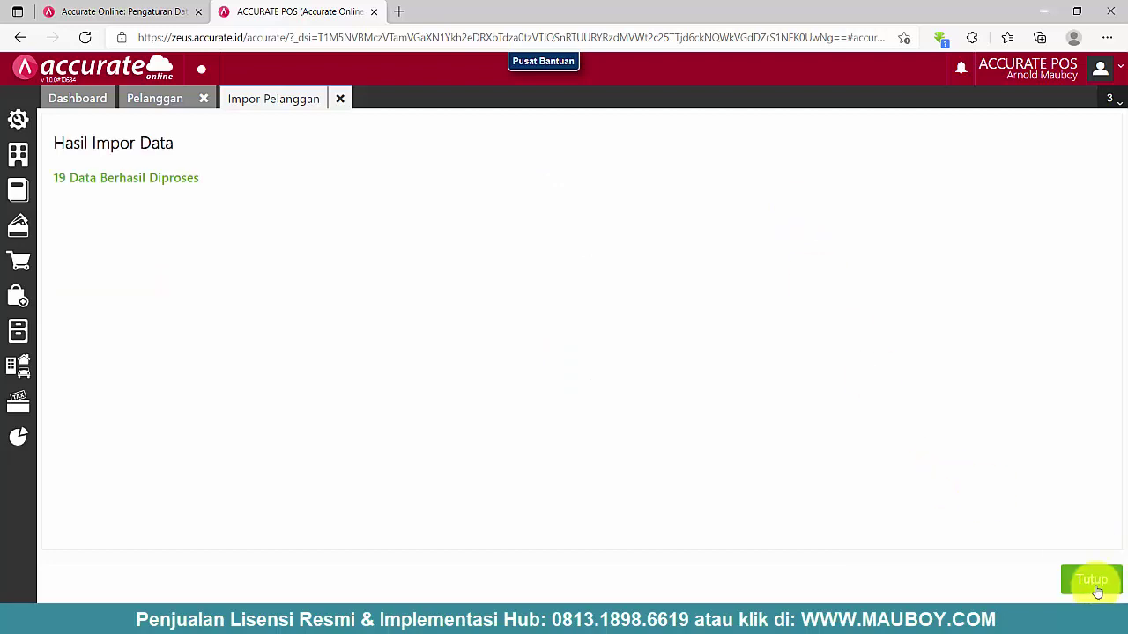
pyautogui.click(1099, 585)
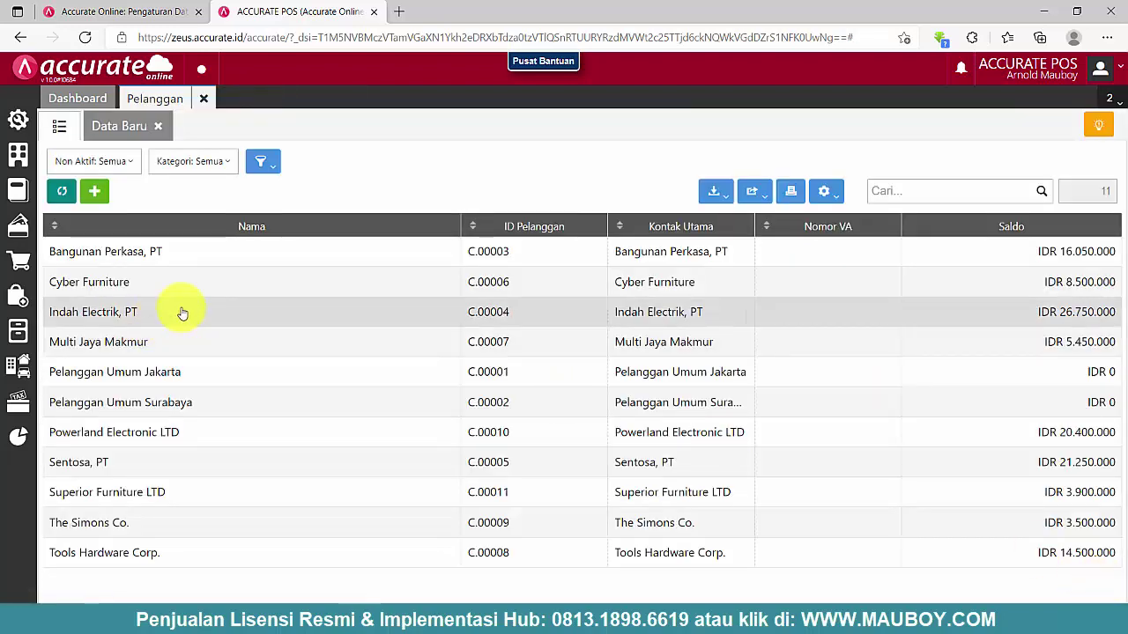
# - Open the customer record of Bangunan Perkasa, PT from the Pelanggan list
pyautogui.click(276, 255)
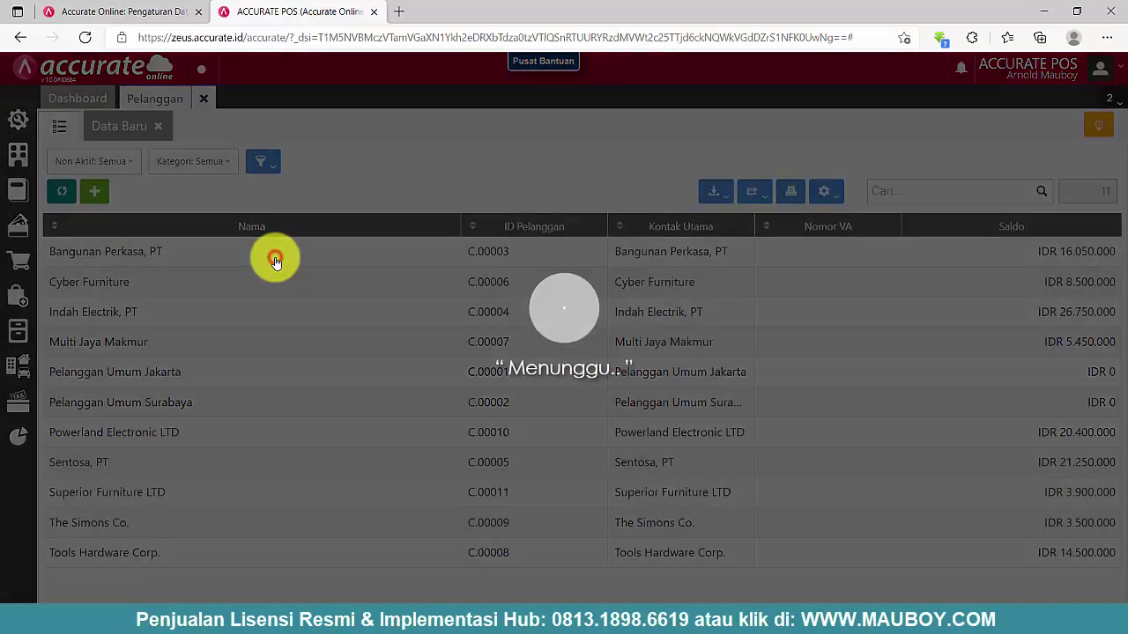
pyautogui.click(842, 366)
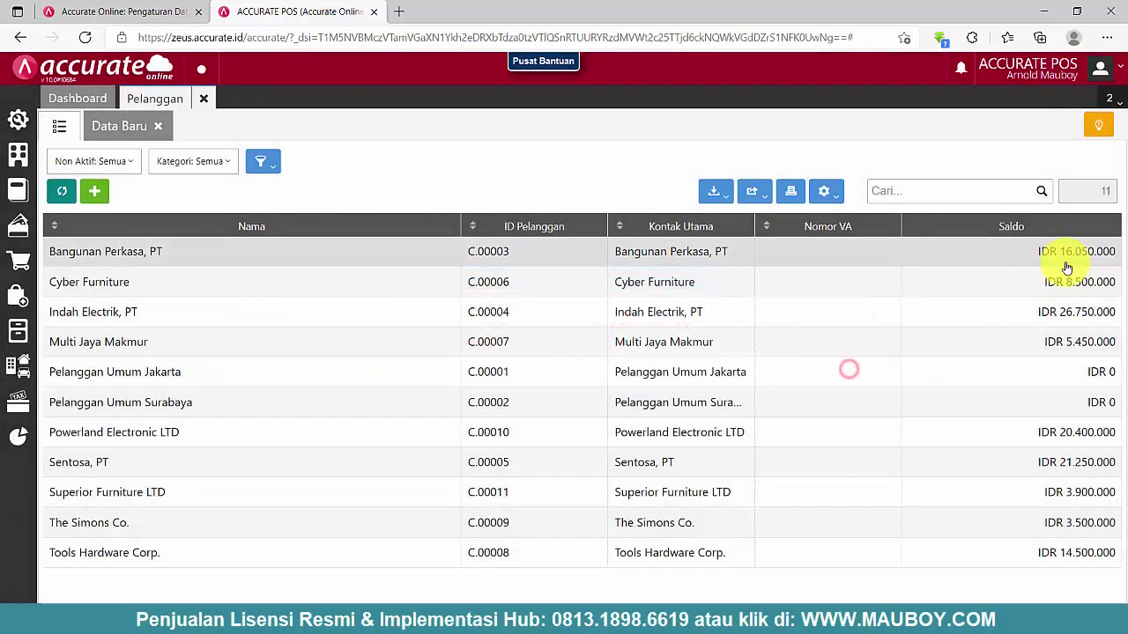
pyautogui.click(1064, 258)
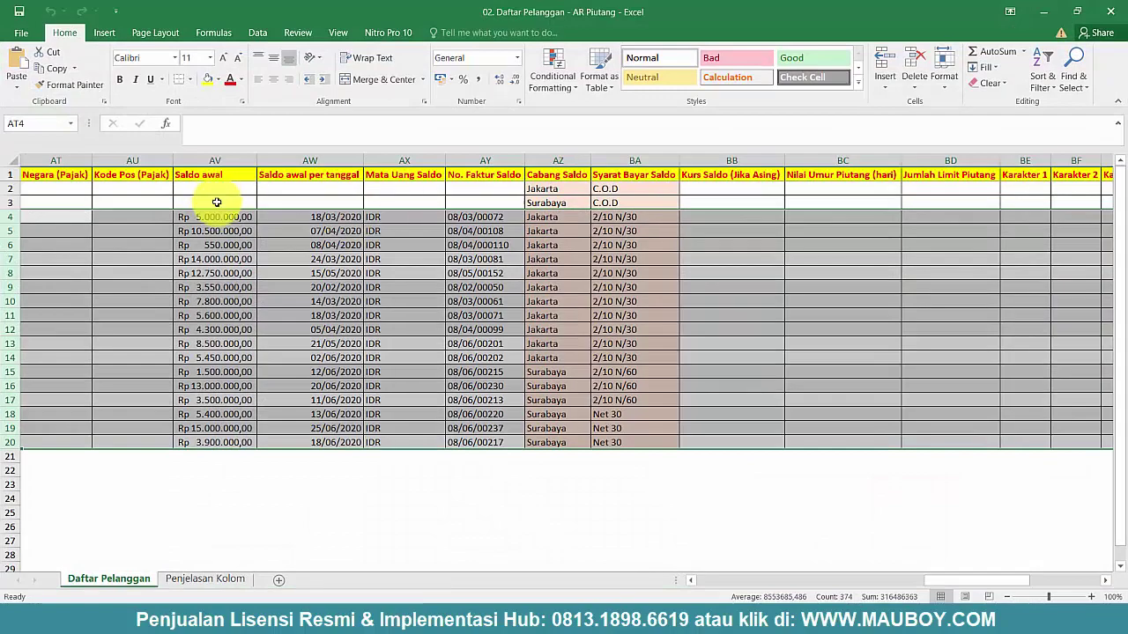
# - Review the opening balances and the other customer columns on the workbook's Daftar Pelanggan sheet for comparison with the imported record
pyautogui.click(409, 271)
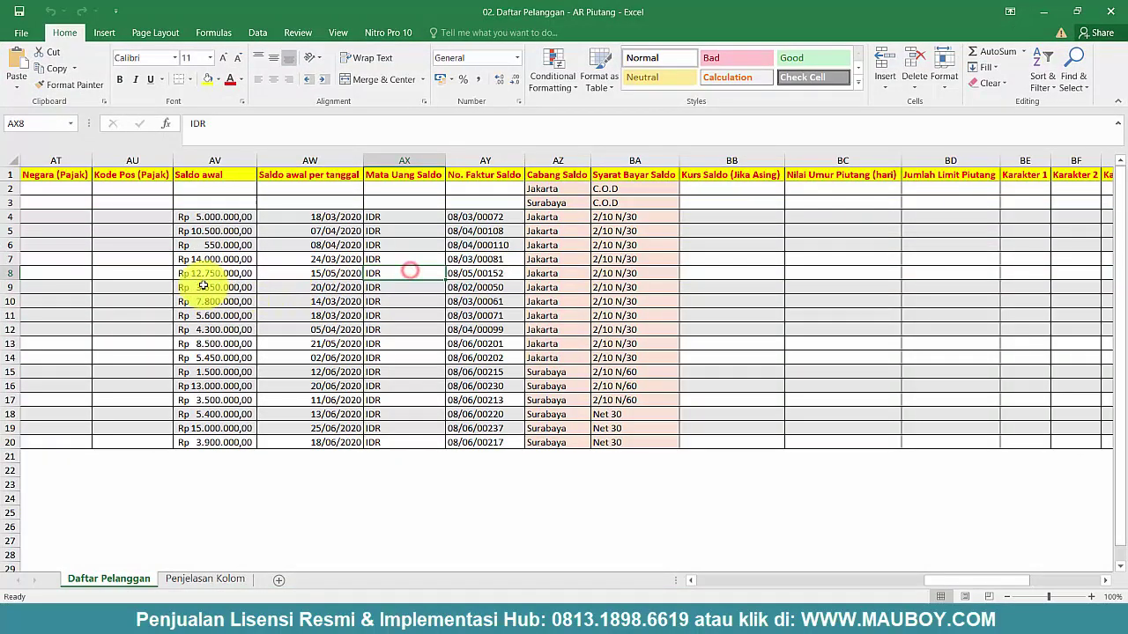
pyautogui.moveTo(914, 584); pyautogui.dragTo(679, 582)
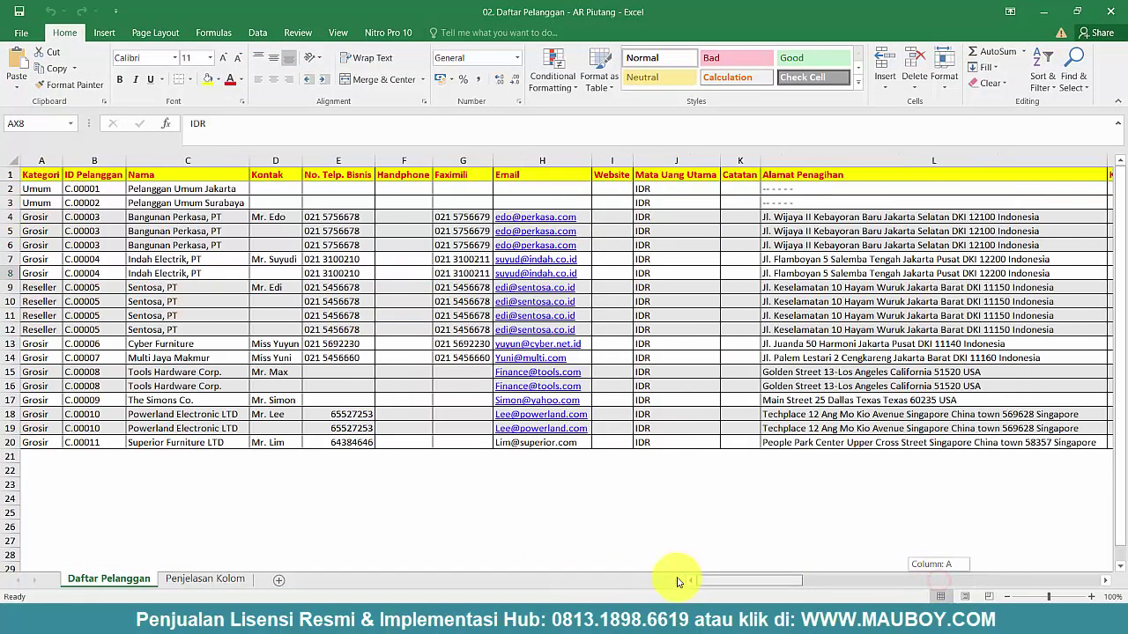
pyautogui.moveTo(756, 585); pyautogui.dragTo(893, 579)
pyautogui.moveTo(820, 218); pyautogui.dragTo(859, 264)
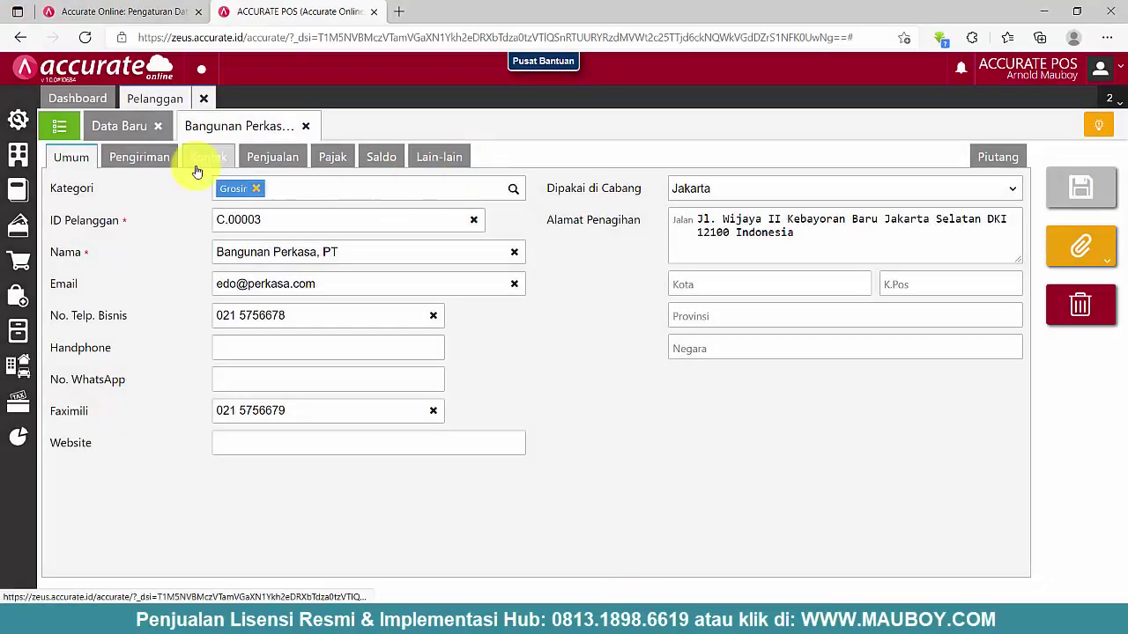
# - Examine the shipping, sales, tax and opening balance details in the imported record of Bangunan Perkasa, PT
pyautogui.click(143, 160)
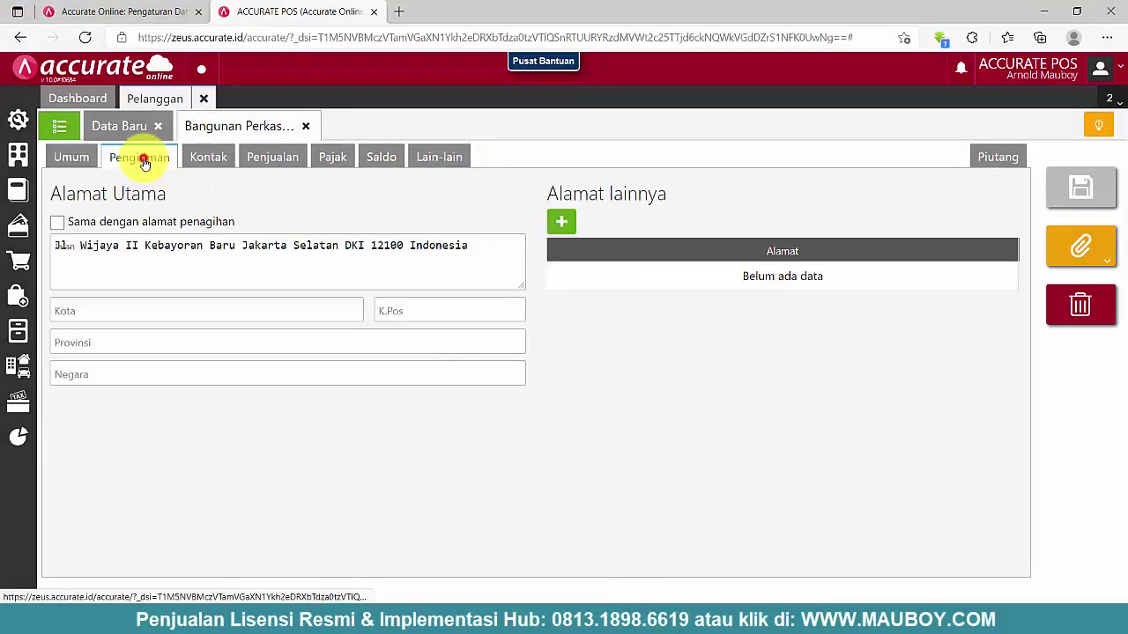
pyautogui.click(276, 158)
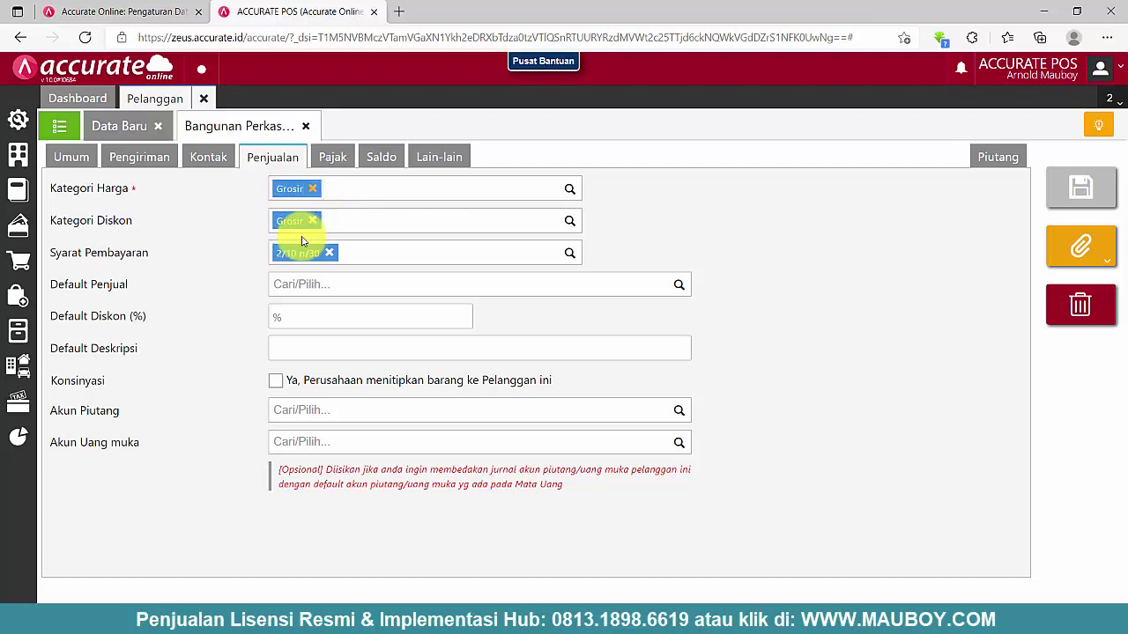
pyautogui.click(332, 157)
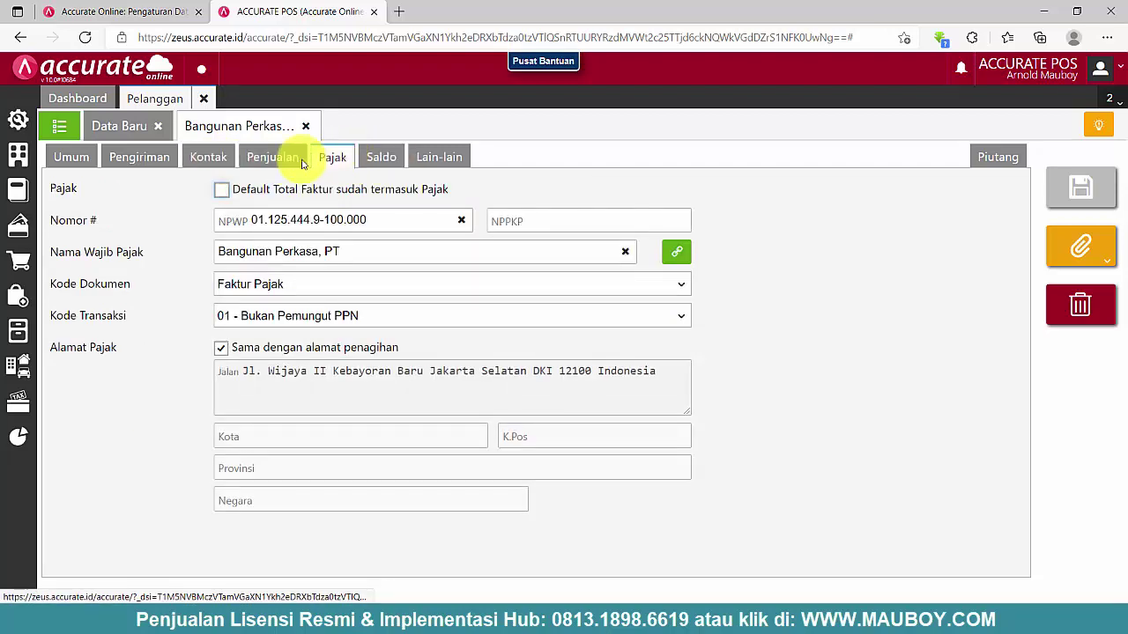
pyautogui.click(383, 157)
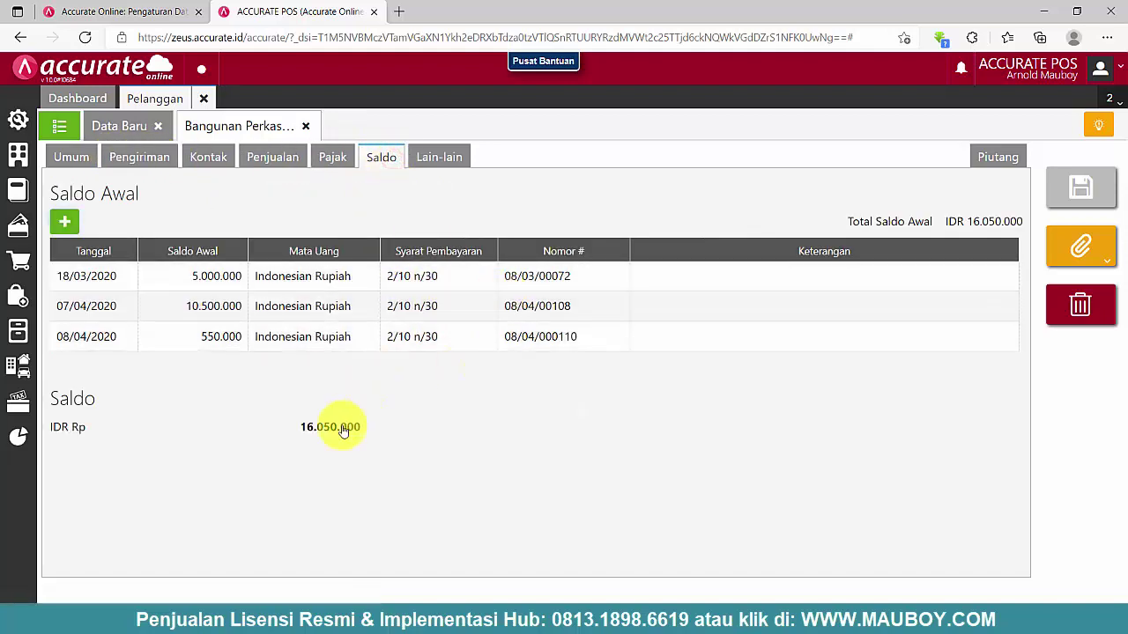
# - Close the Bangunan Perkasa, PT record and display the Neraca (Standar) report as of 19/10/2021
pyautogui.doubleClick(299, 427)
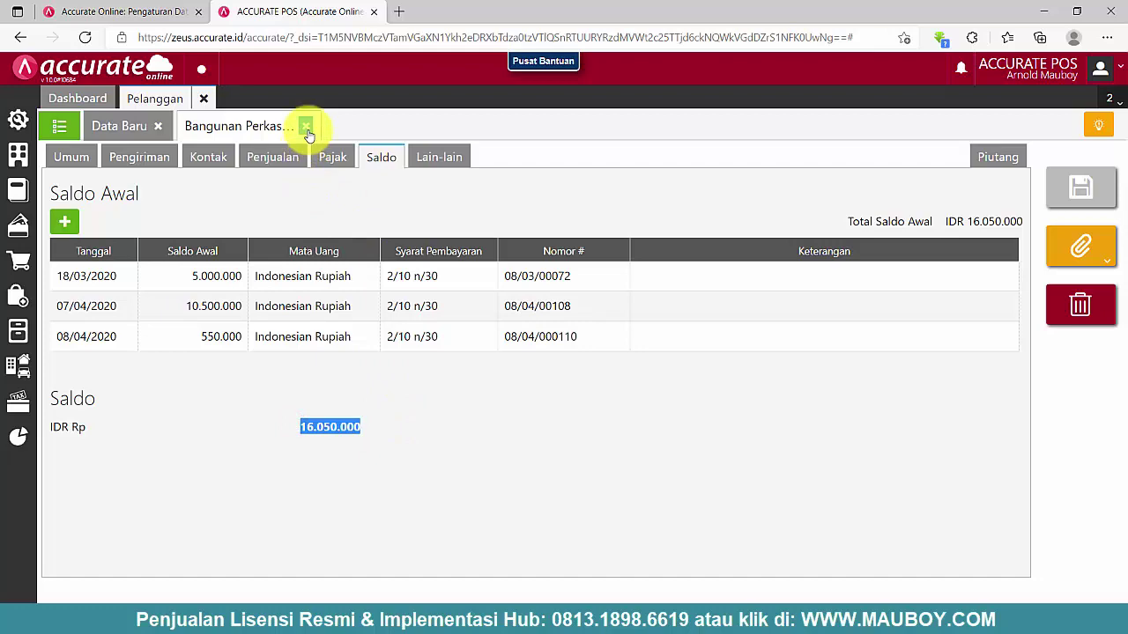
pyautogui.click(305, 129)
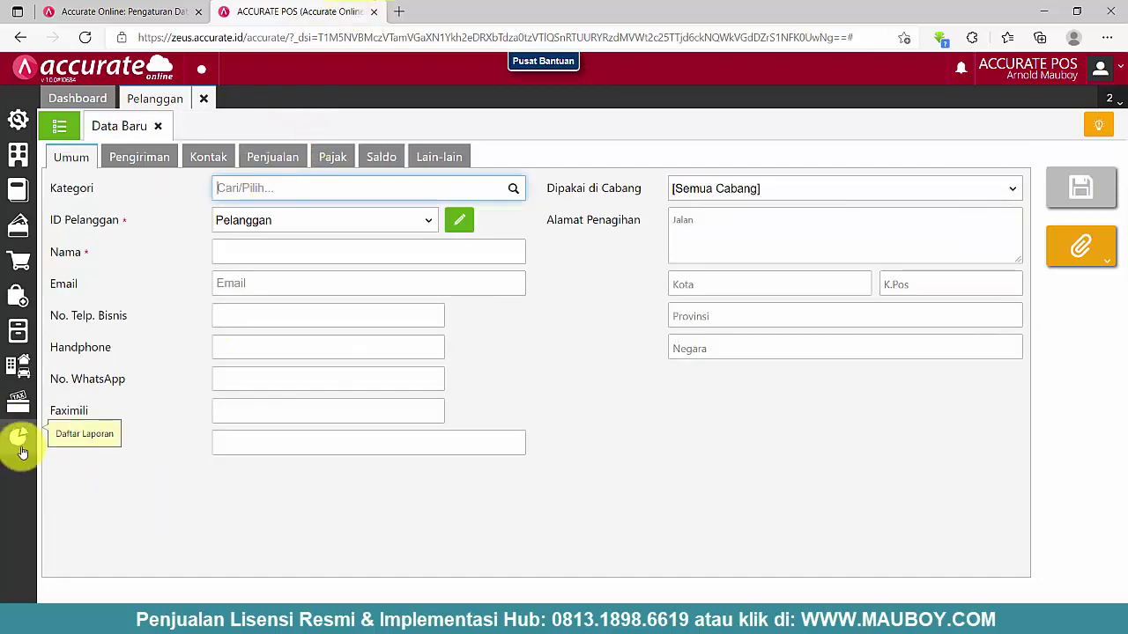
pyautogui.click(21, 450)
pyautogui.click(104, 444)
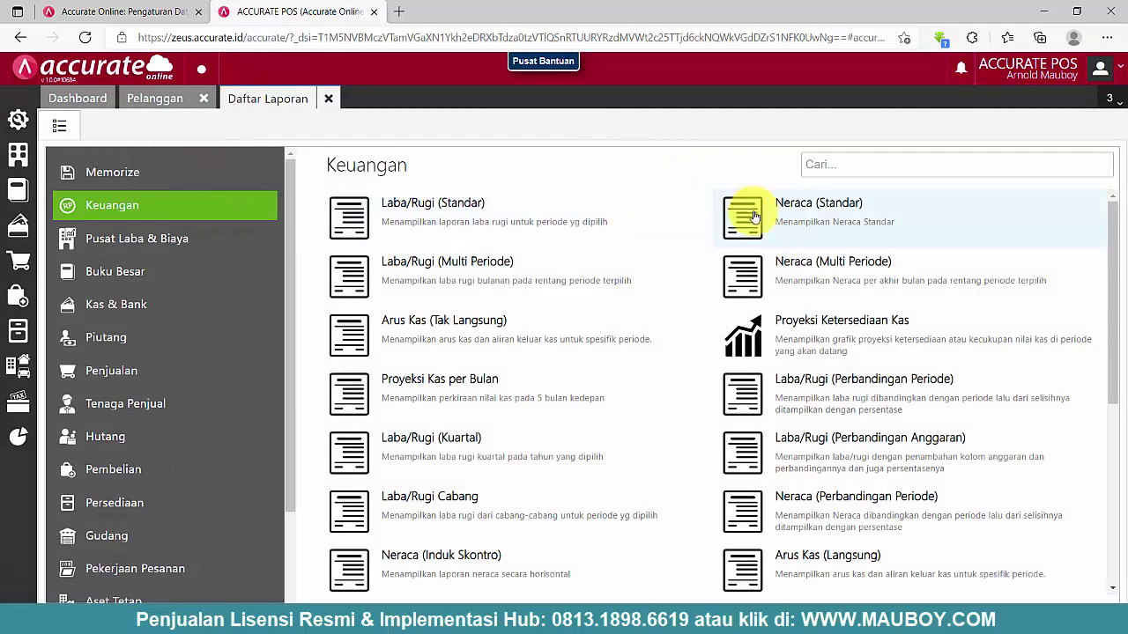
pyautogui.click(789, 216)
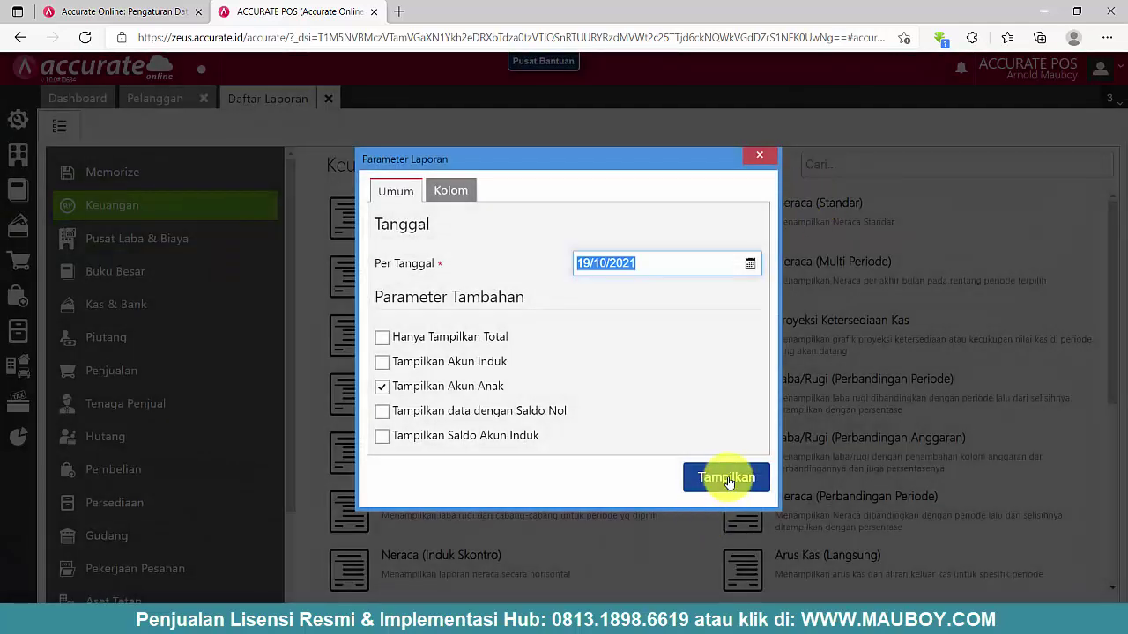
pyautogui.click(728, 480)
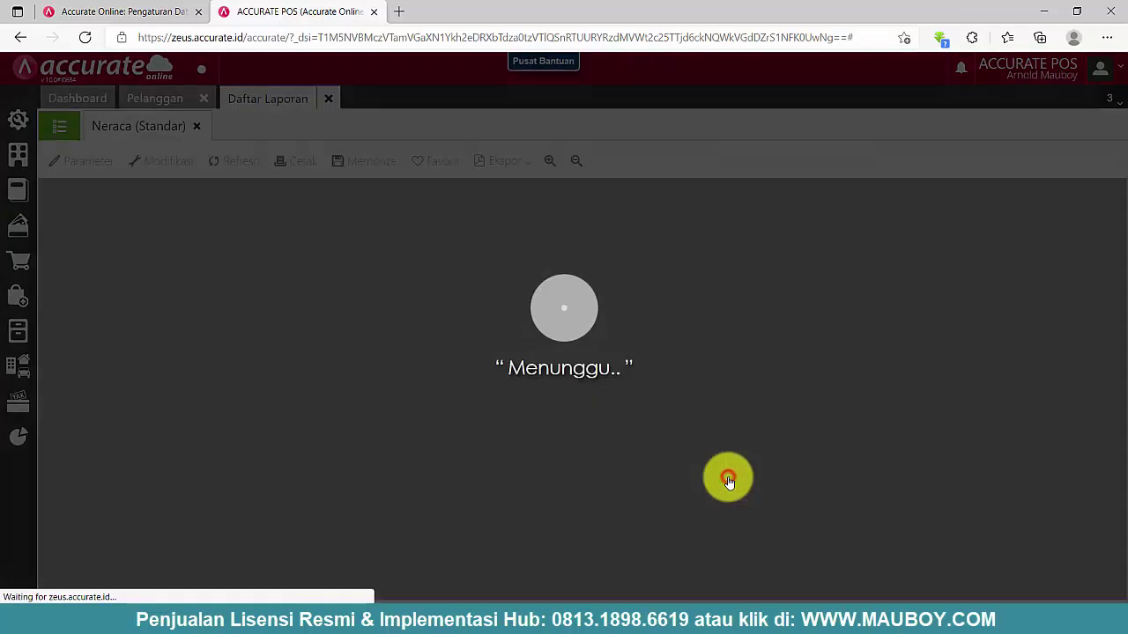
# - Compare the report's Piutang Dagang balance with the sum of the Saldo awal column, AV4 to AV20, in the customer workbook
pyautogui.scroll(-3, 725, 467)
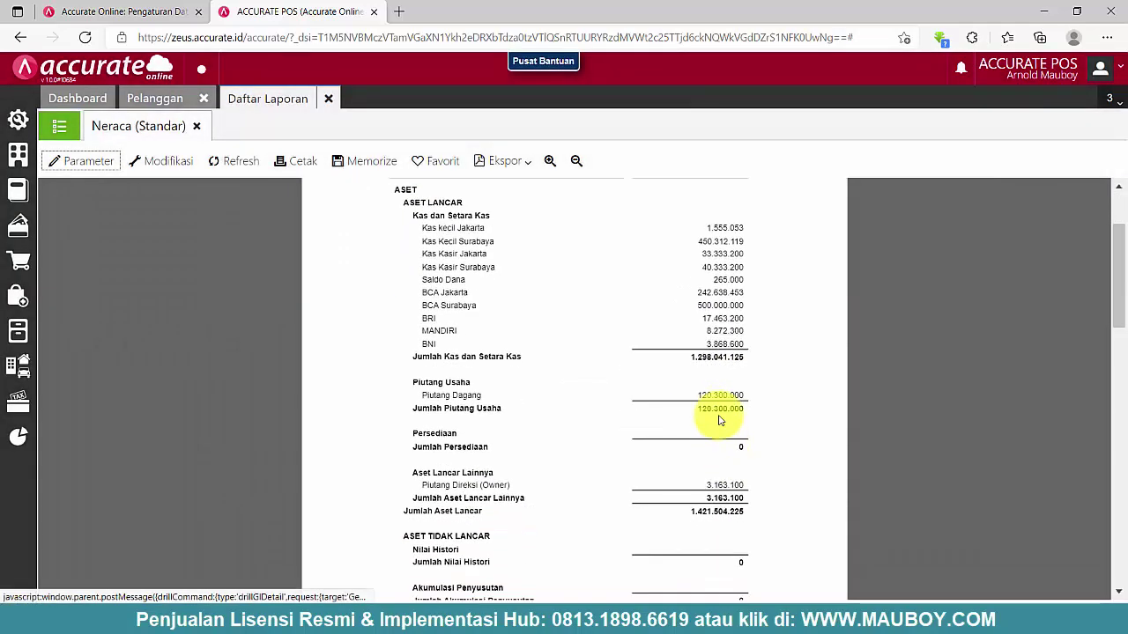
pyautogui.moveTo(685, 393); pyautogui.dragTo(751, 399)
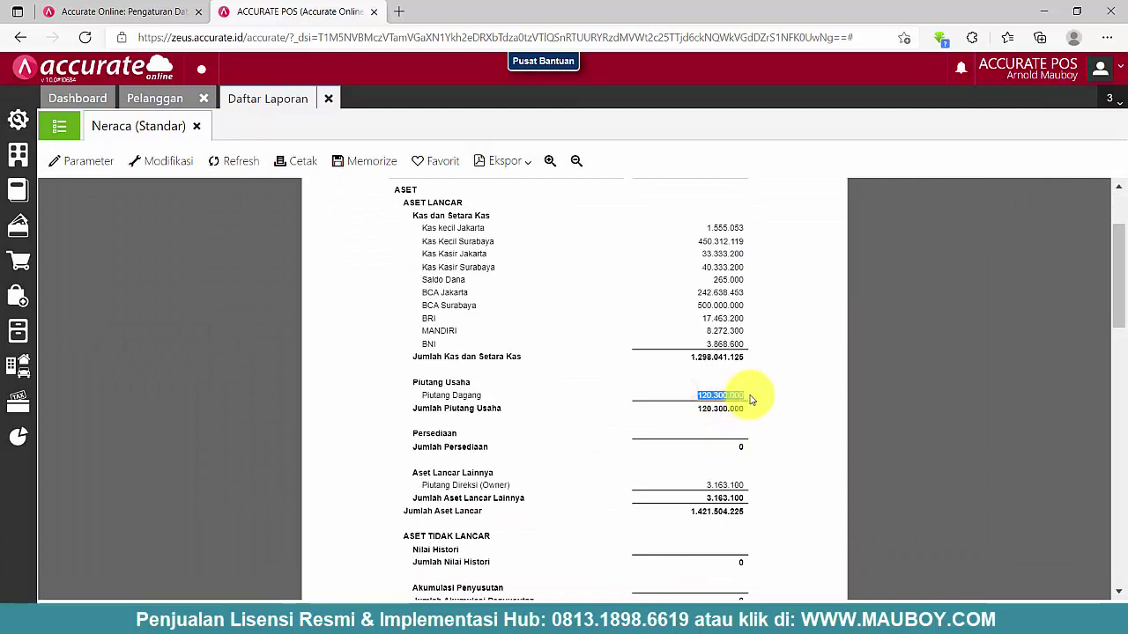
pyautogui.hotkey('alt', 'Tab')
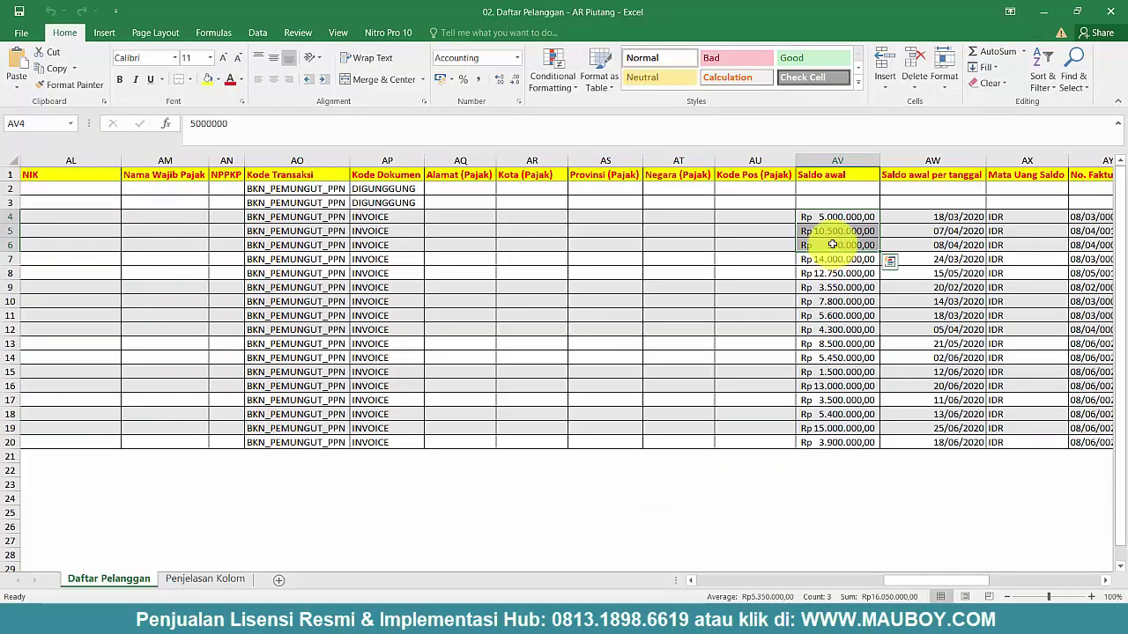
pyautogui.moveTo(837, 217); pyautogui.dragTo(848, 441)
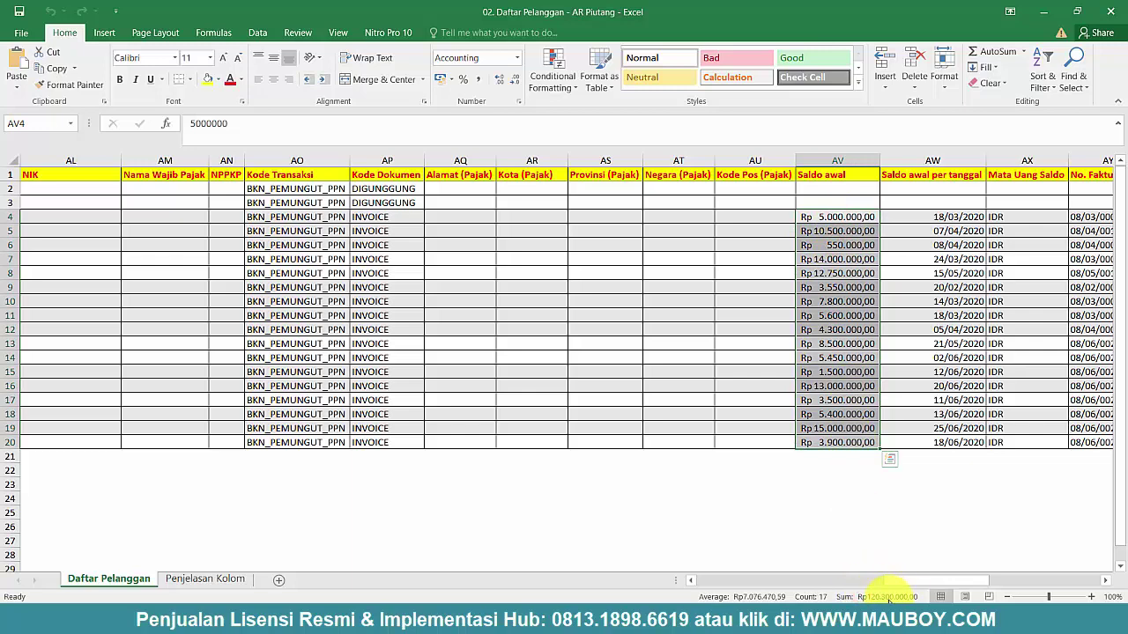
pyautogui.click(1043, 11)
# - Review the remaining asset and liability lines of the Neraca (Standar) report and close Daftar Laporan
pyautogui.click(596, 336)
pyautogui.scroll(-6, 679, 429)
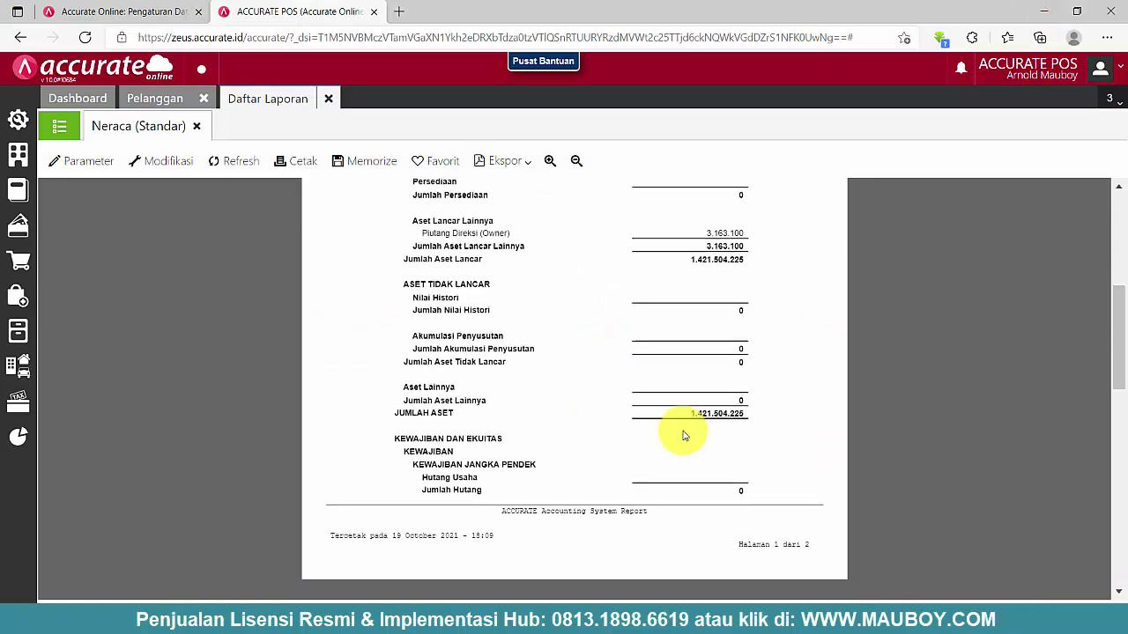
pyautogui.scroll(8, 679, 421)
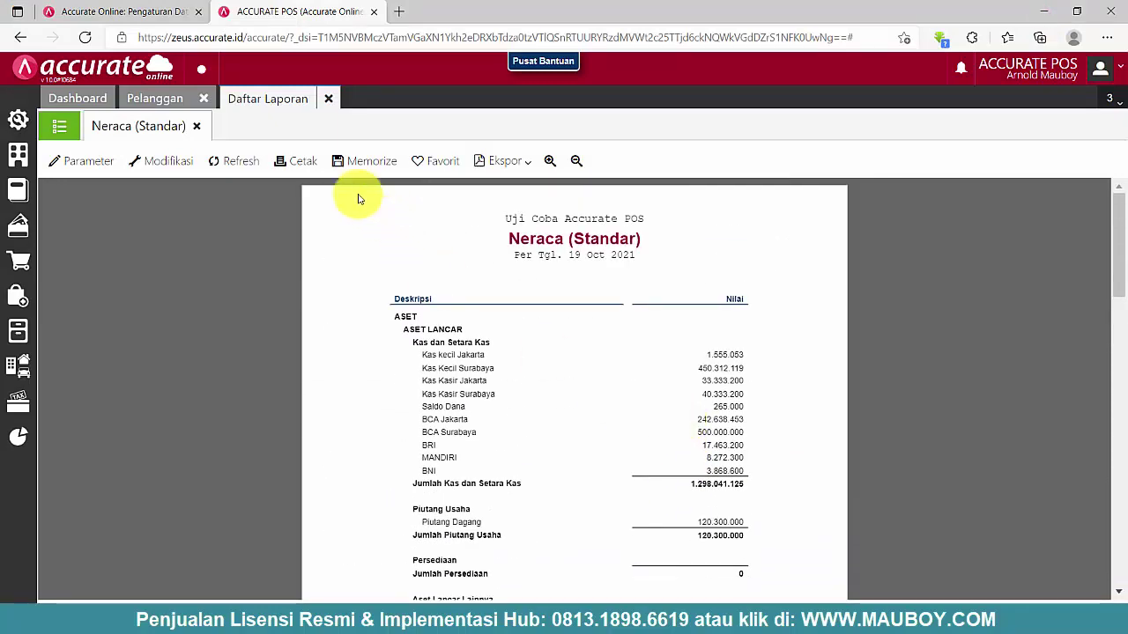
pyautogui.click(326, 101)
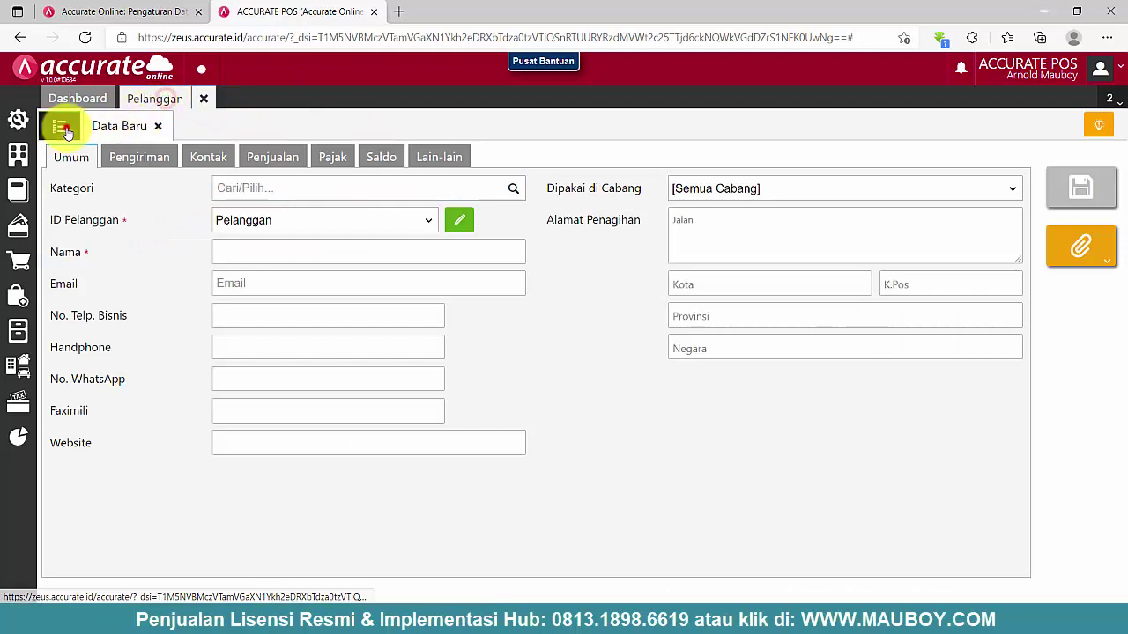
# - Reopen the Bangunan Perkasa, PT record, review its shipping, contact, sales, tax, balance and other details, and close it with the blank customer form
pyautogui.click(57, 124)
pyautogui.doubleClick(637, 259)
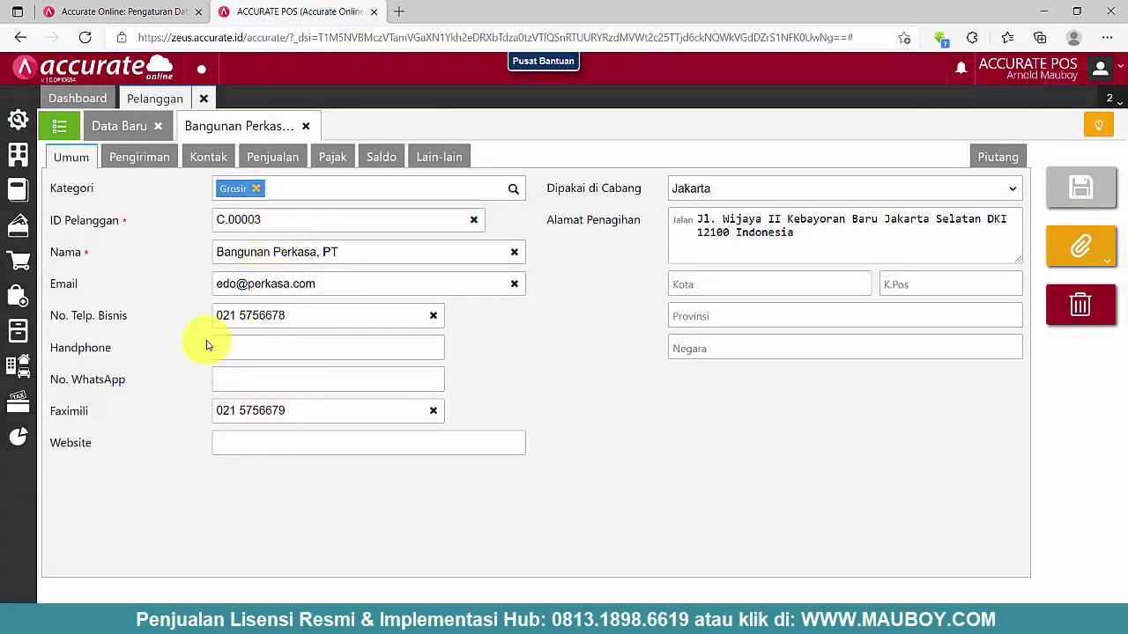
pyautogui.click(152, 162)
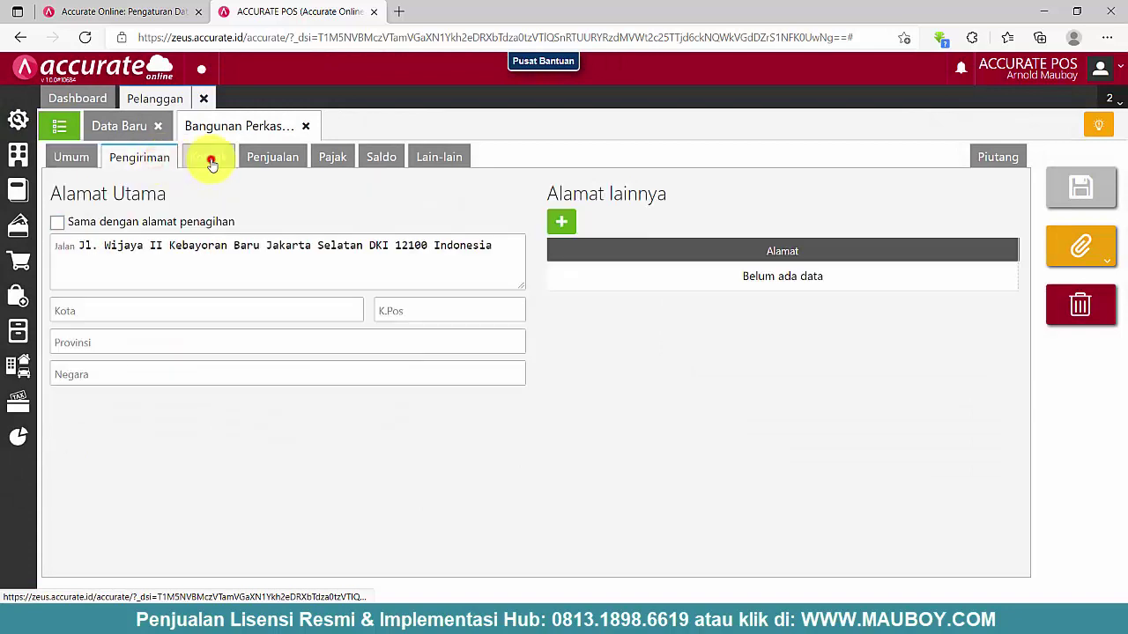
pyautogui.click(212, 162)
pyautogui.click(271, 159)
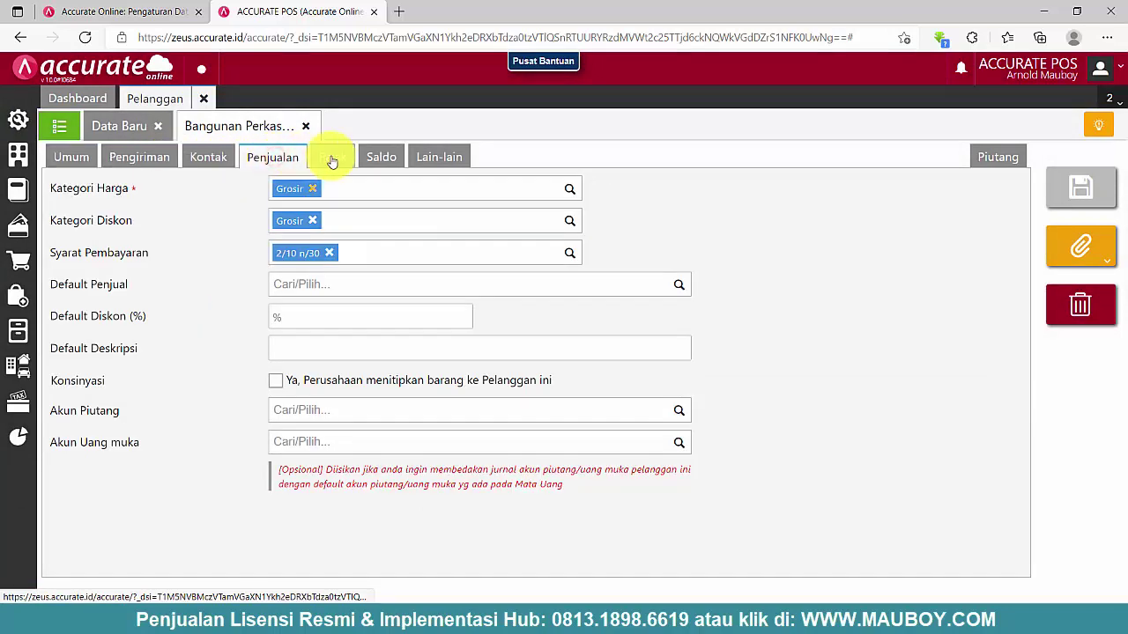
pyautogui.click(332, 158)
pyautogui.click(374, 157)
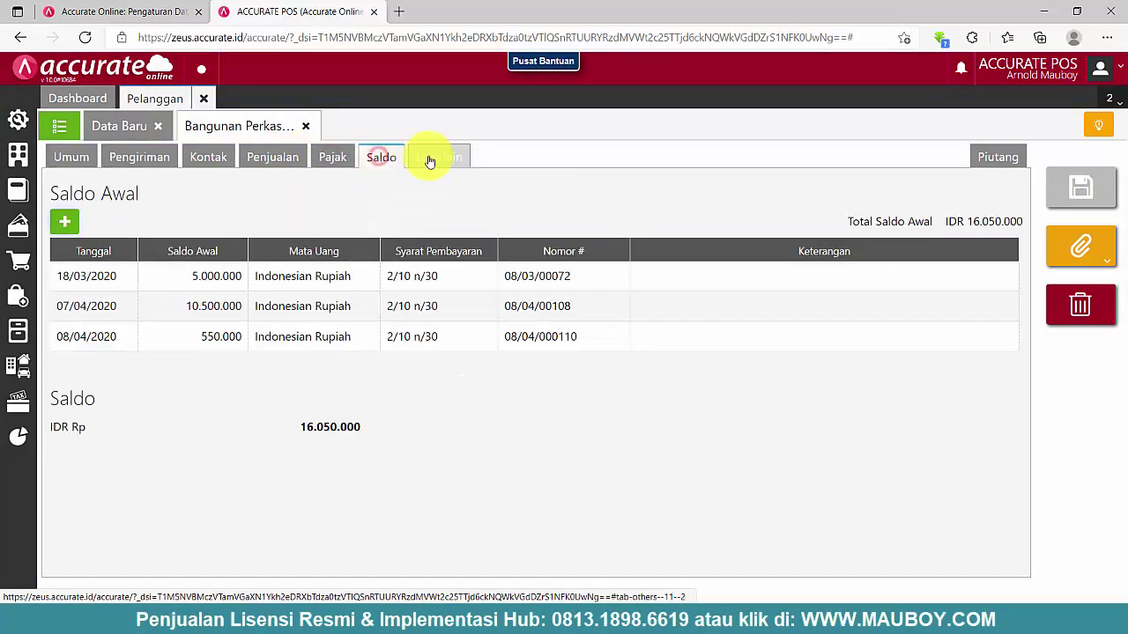
pyautogui.click(319, 159)
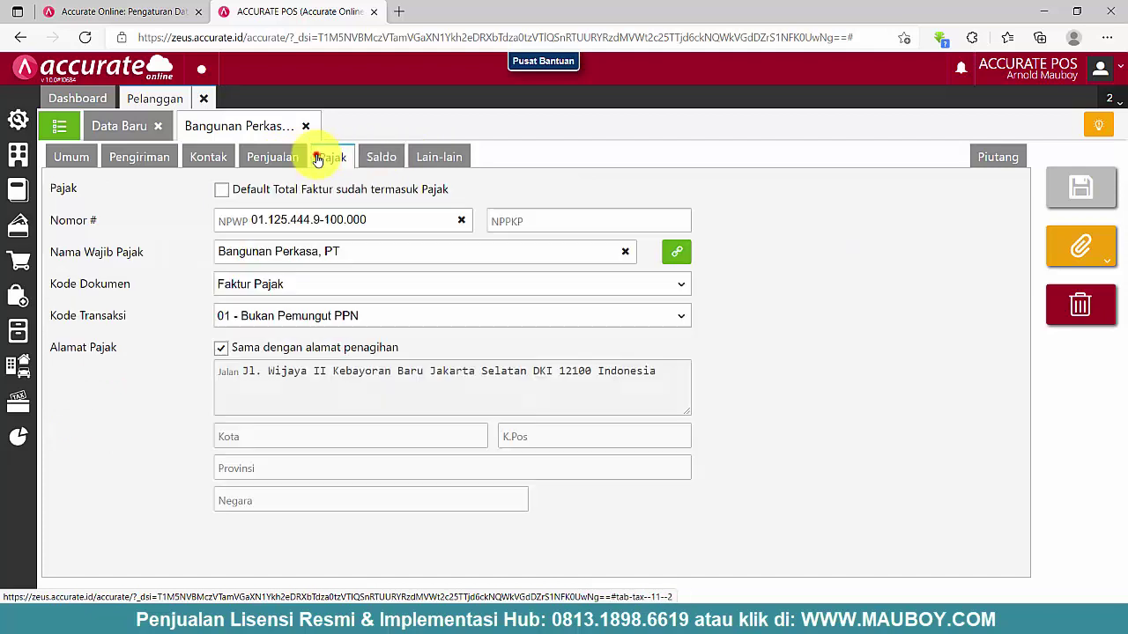
pyautogui.click(387, 159)
pyautogui.click(445, 155)
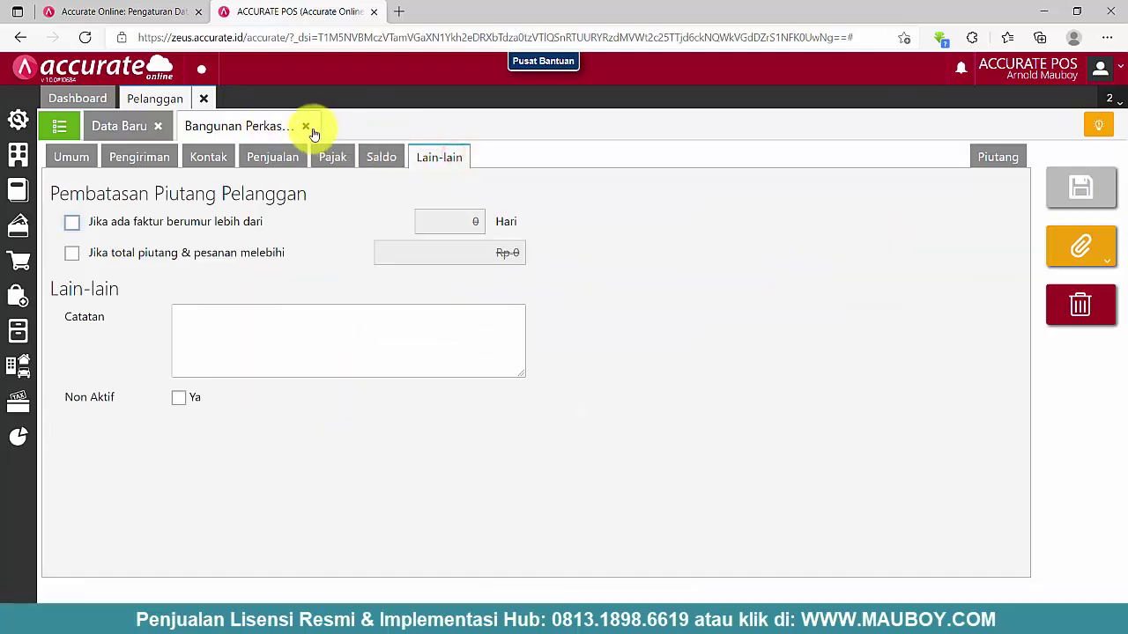
pyautogui.click(305, 126)
pyautogui.click(158, 126)
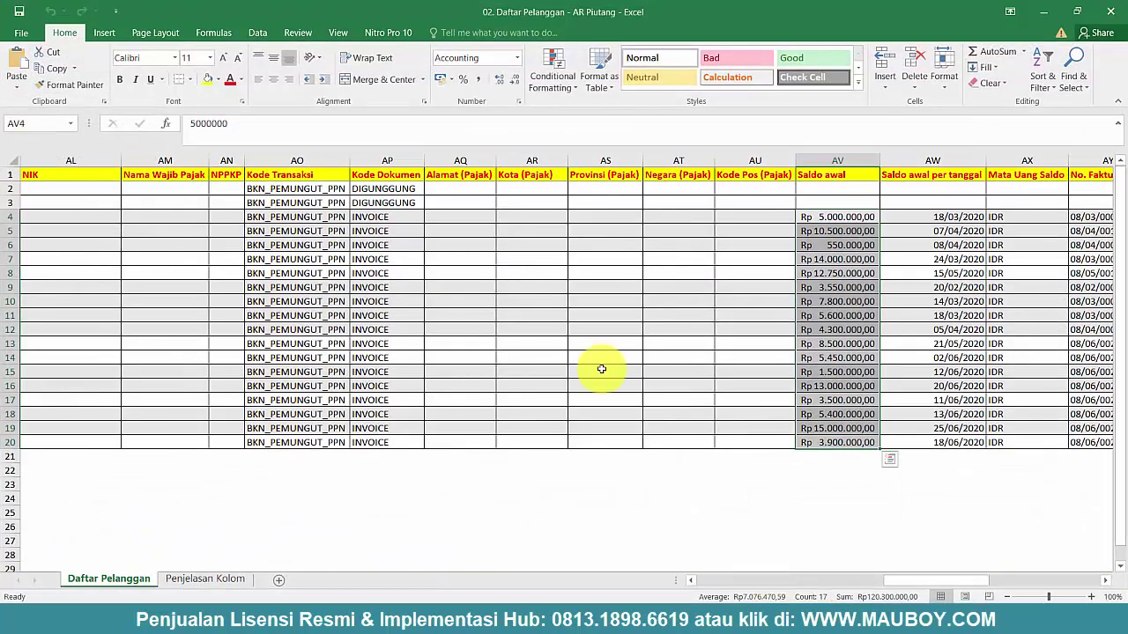
# - Look over the data on the workbook's Daftar Pelanggan sheet once more and close the customer workbook
pyautogui.click(469, 219)
pyautogui.moveTo(489, 199); pyautogui.dragTo(1087, 453)
pyautogui.click(904, 496)
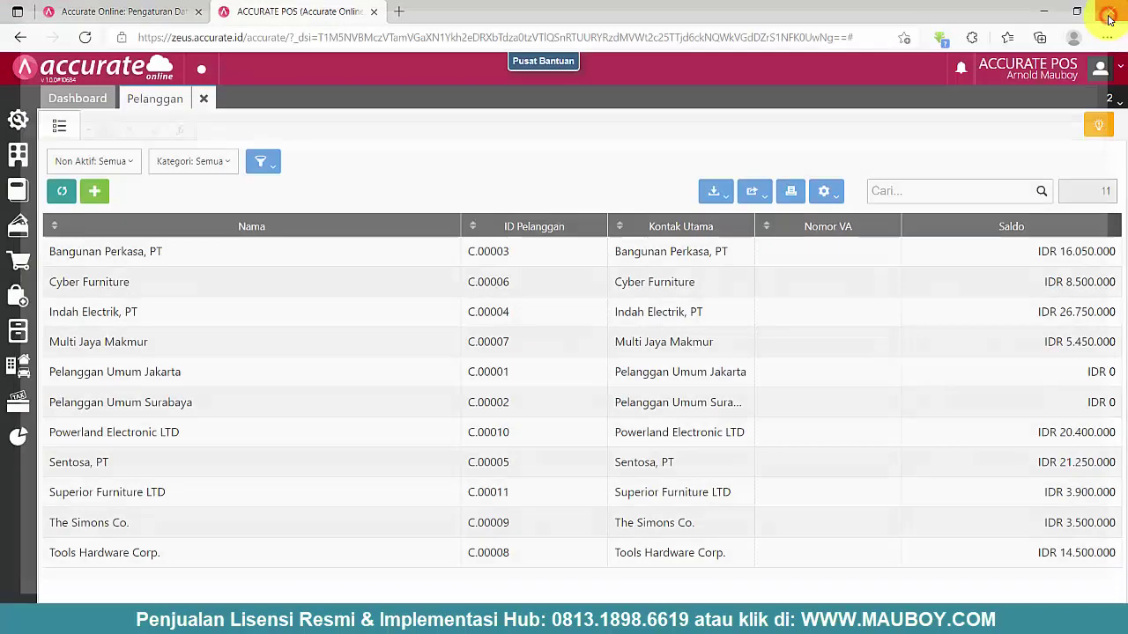
pyautogui.click(1110, 11)
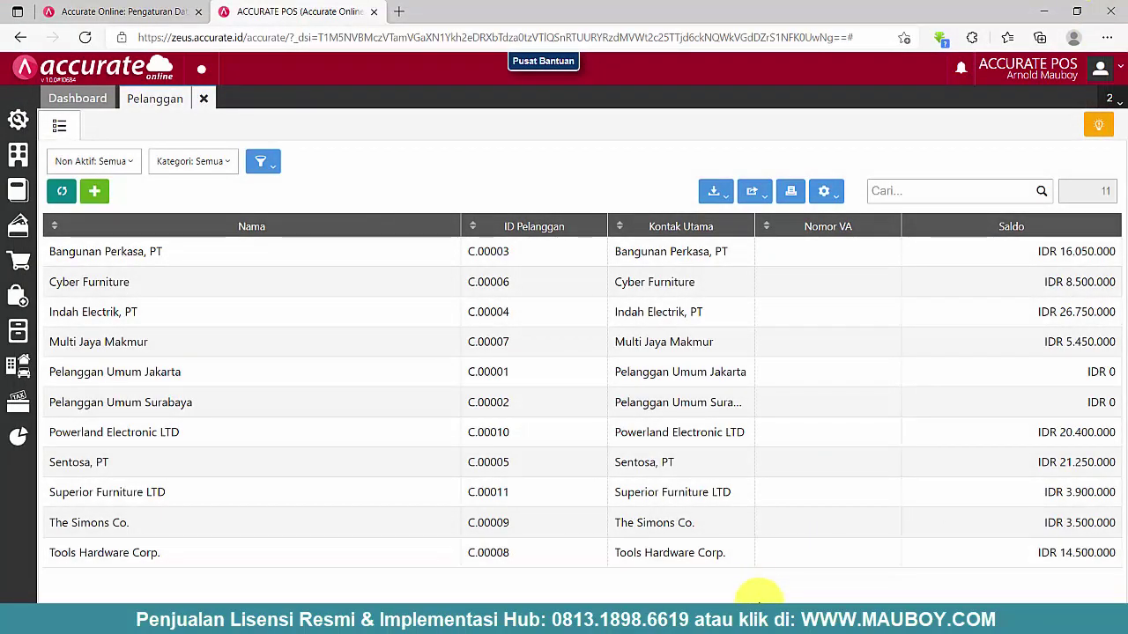
# - Open the supplier workbook 03. Daftar Pemasok - AP Hutang from the data excel folder
pyautogui.click(612, 616)
pyautogui.click(211, 128)
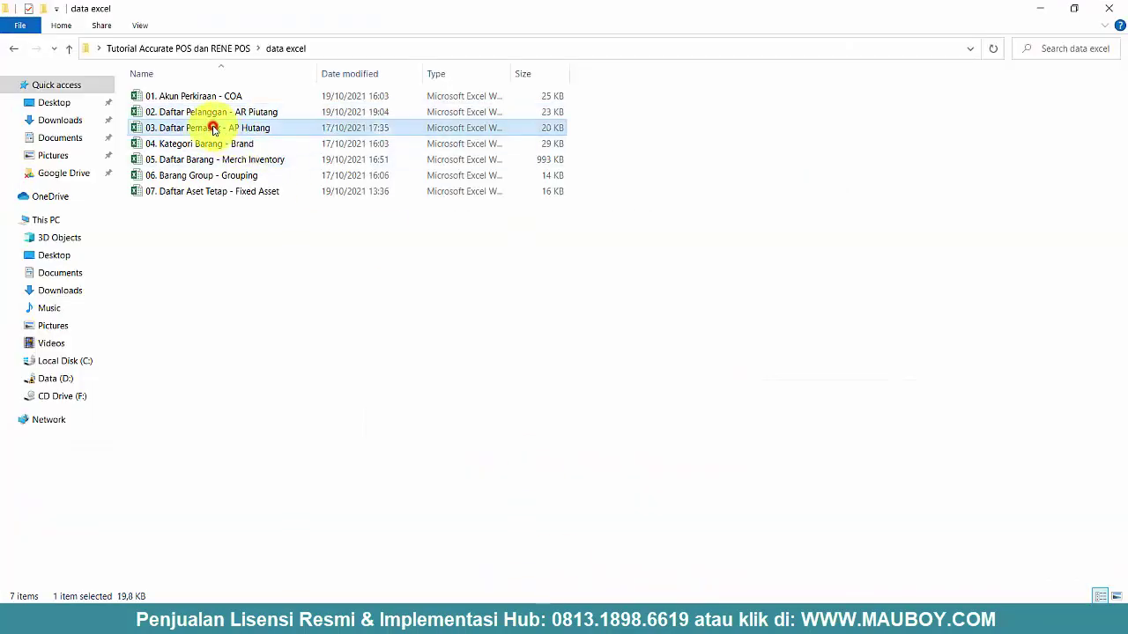